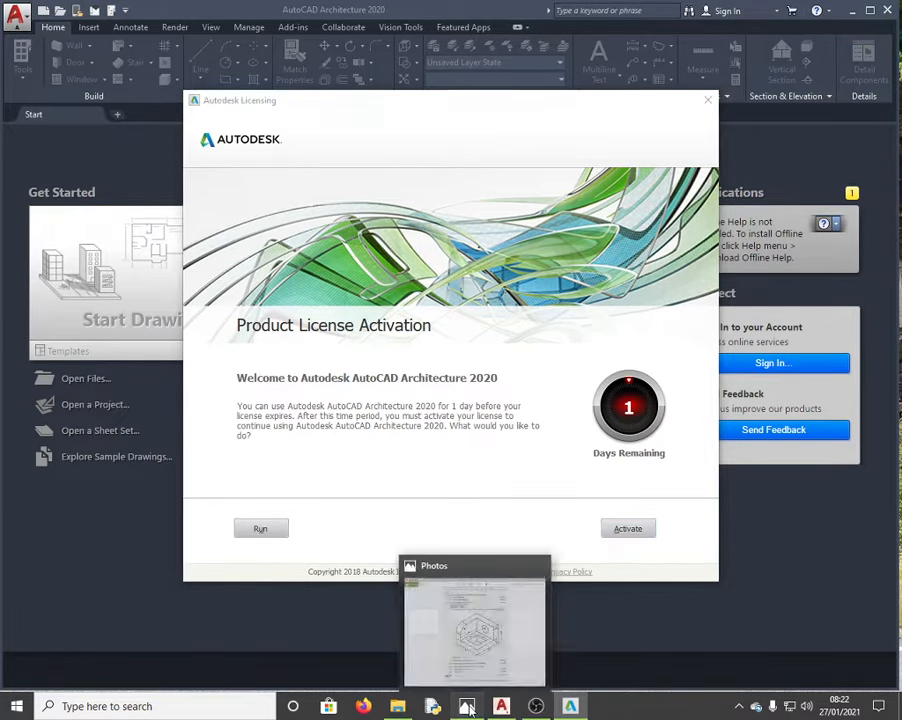
Step: Bring the Knec.png exam task sheet to the front in Photos to read the L-bracket task
left_click(467, 707)
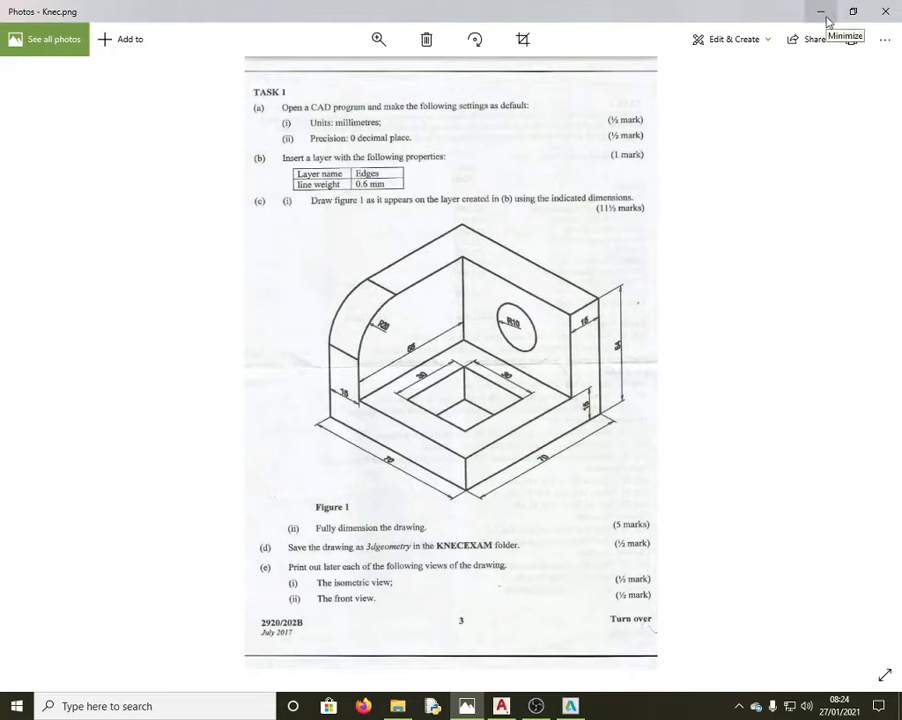
Step: Switch back to AutoCAD's Product License Activation dialog
left_click(571, 706)
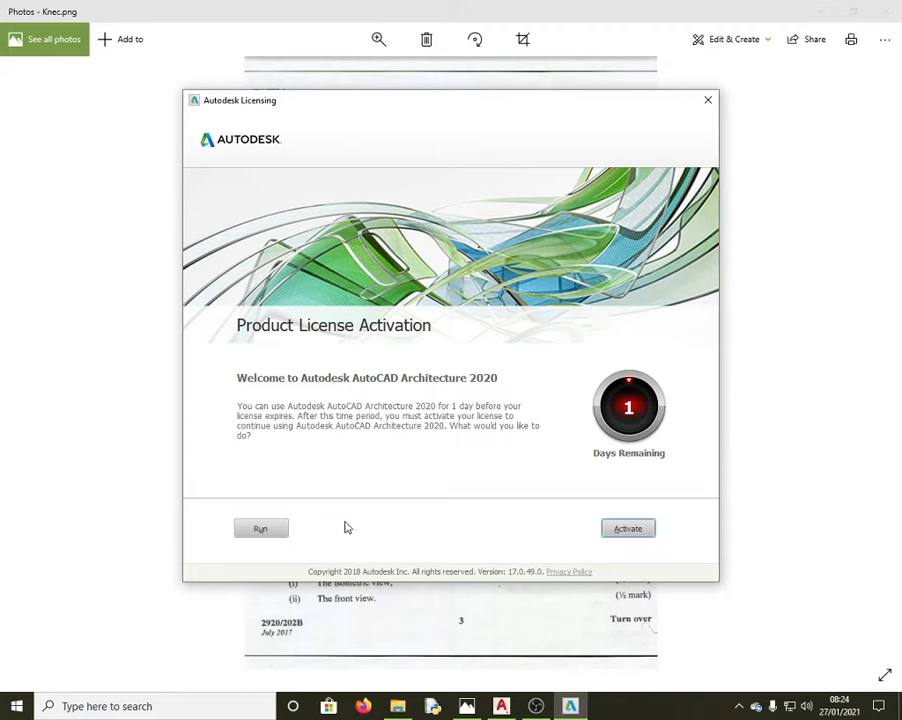
Step: Run AutoCAD as a trial and create a new drawing using Open with no Template - Metric
left_click(268, 531)
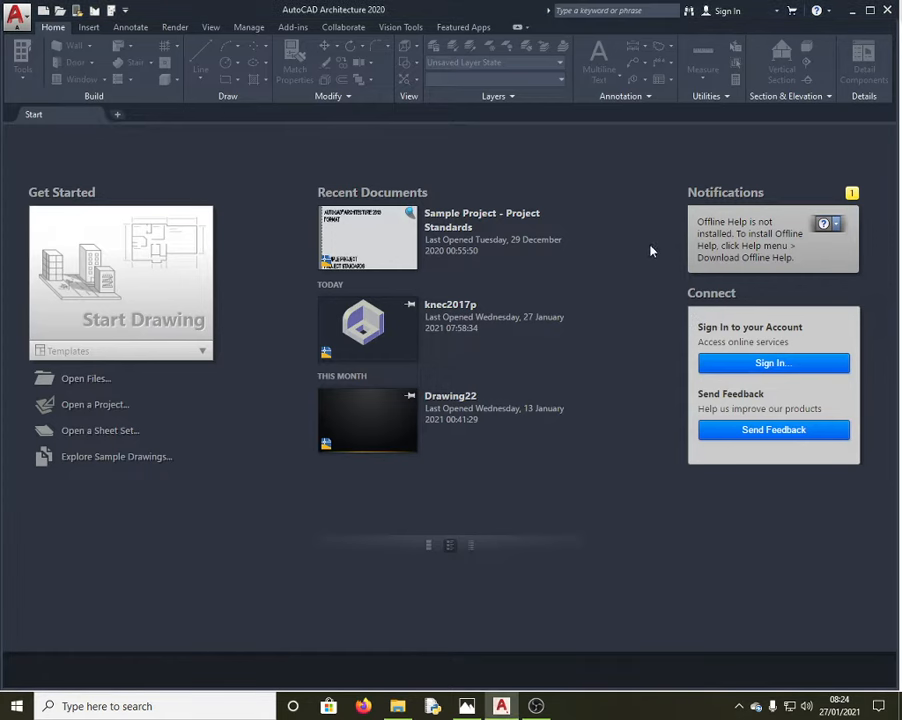
left_click(16, 15)
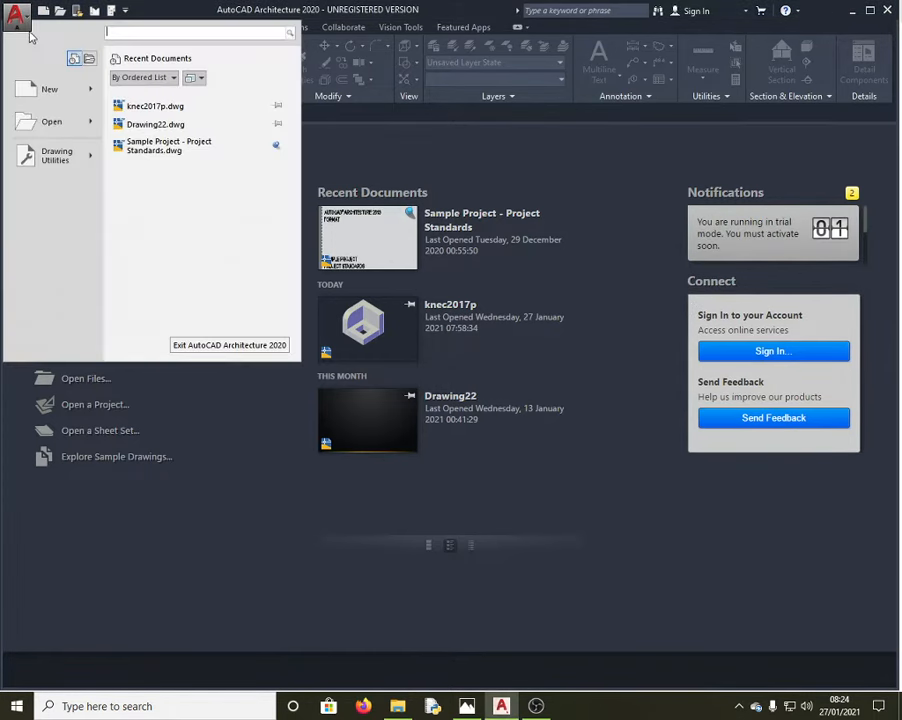
left_click(55, 95)
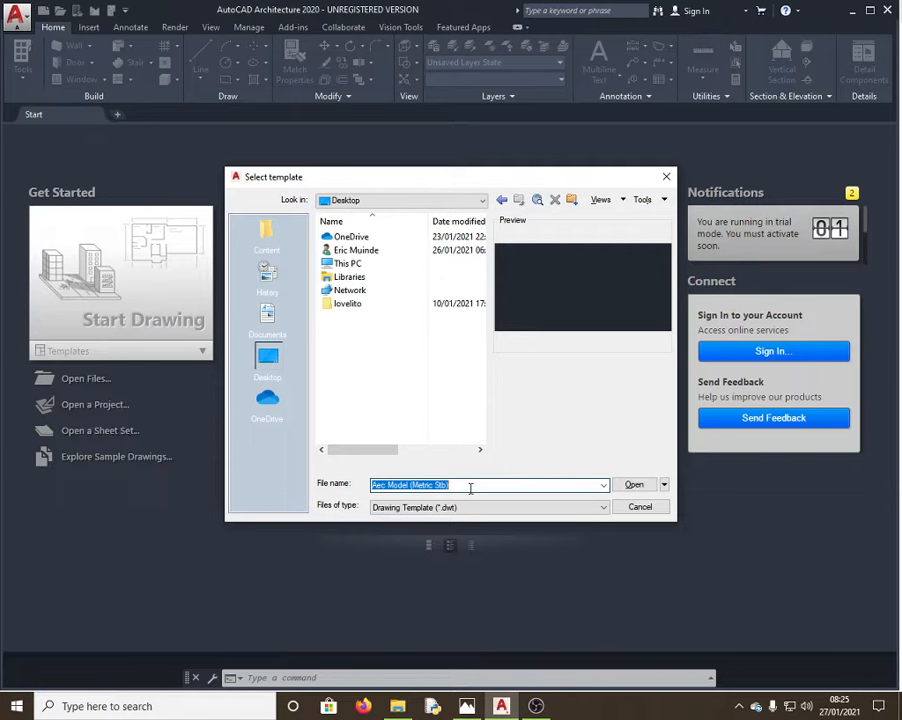
type("knec2017")
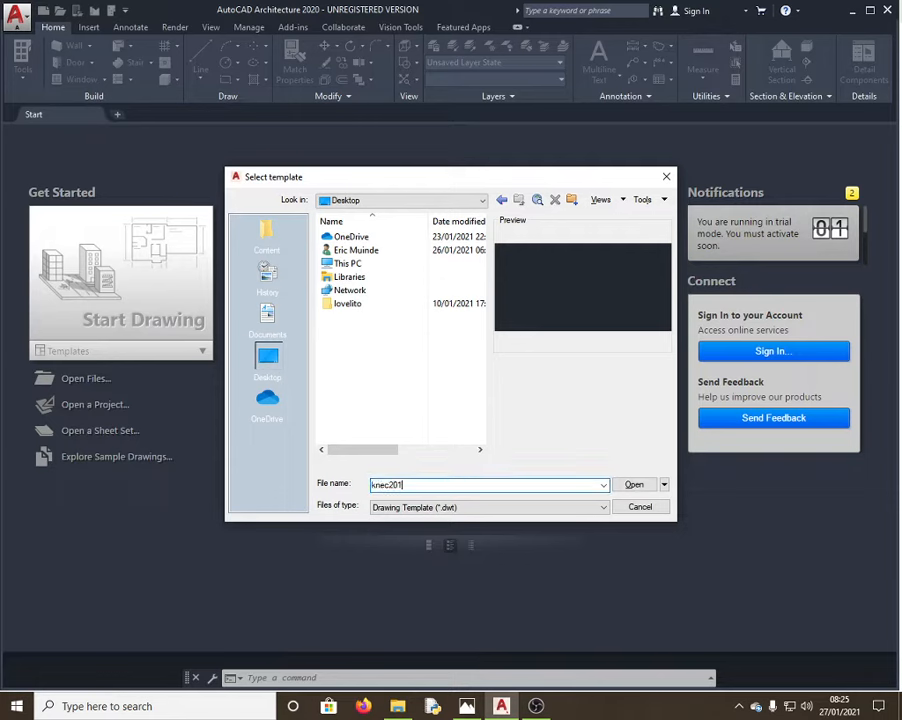
left_click(664, 484)
left_click(735, 533)
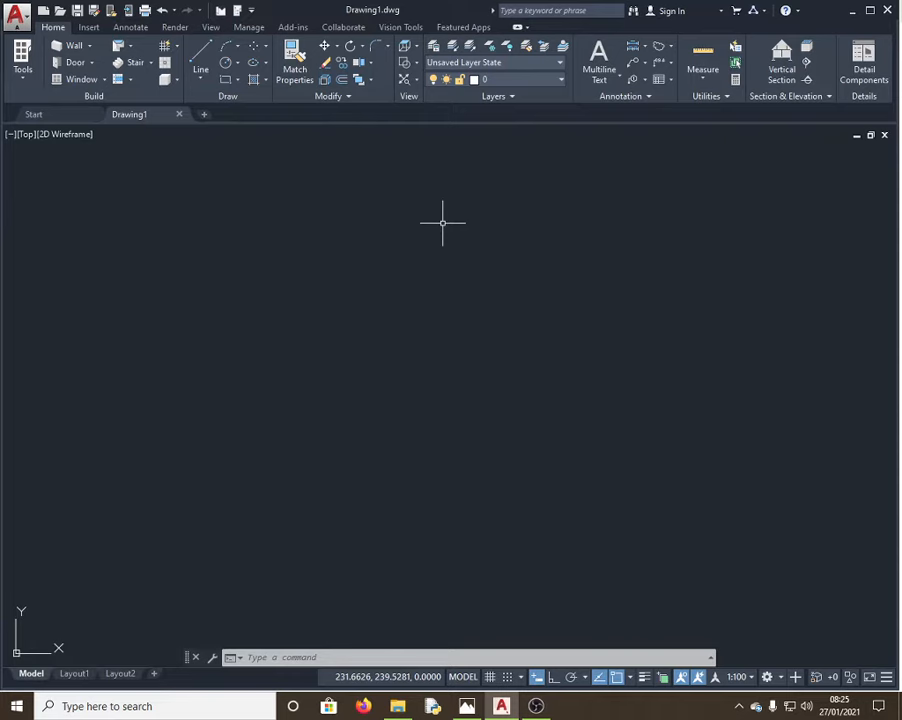
Step: Glance at the exam sheet, then return to the empty AutoCAD drawing
key("alt+Tab")
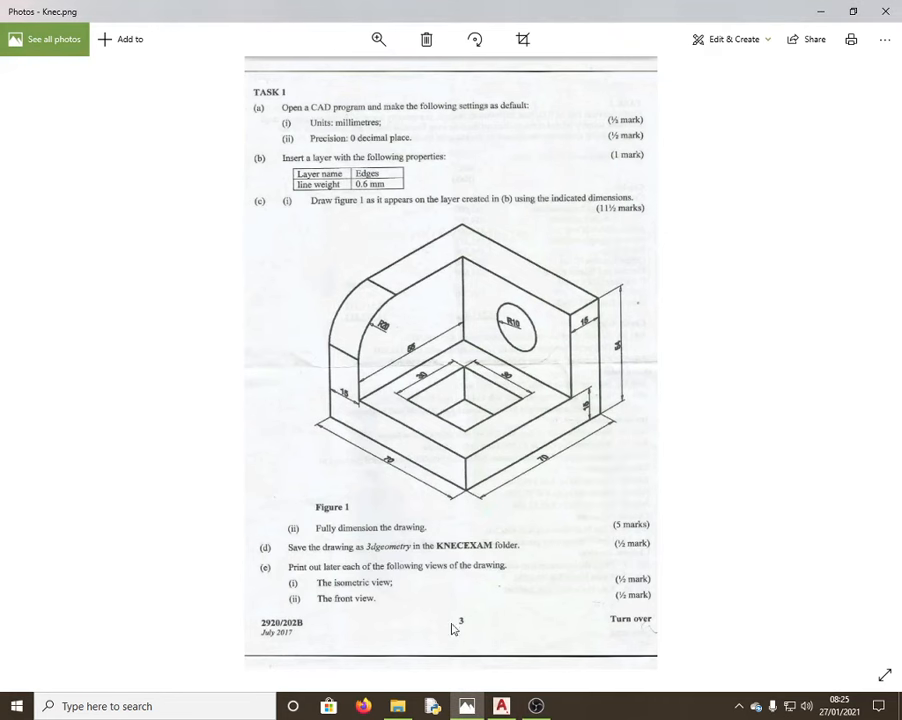
left_click(501, 706)
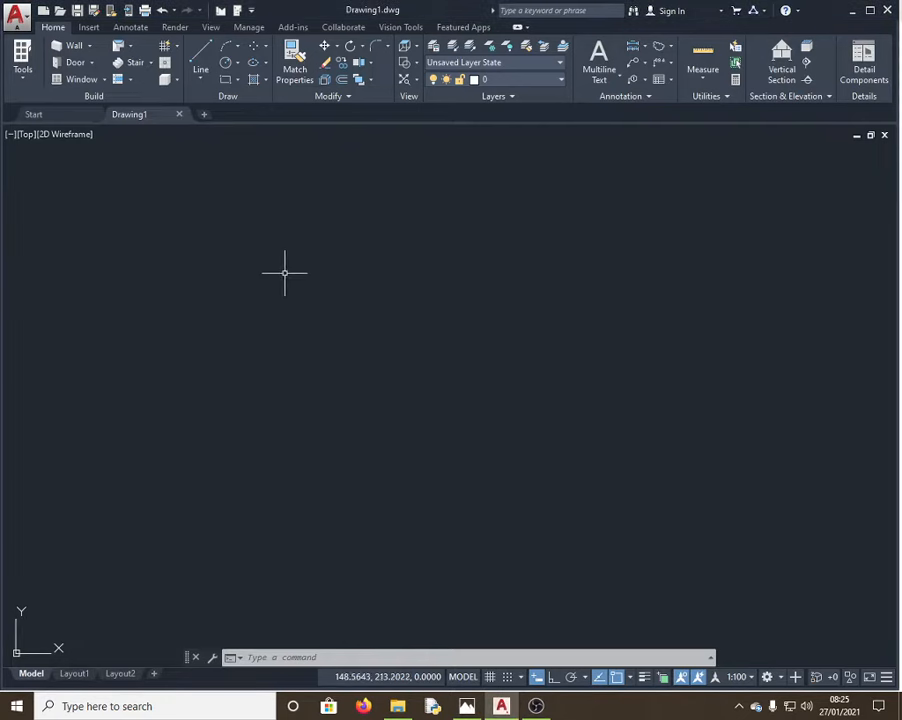
left_click(279, 225)
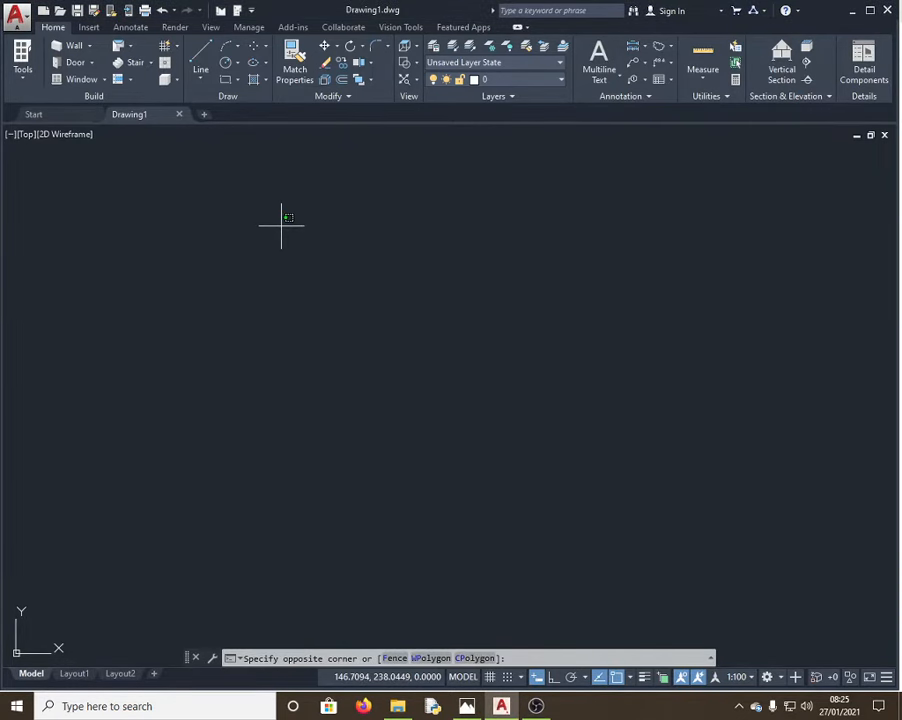
Step: Set the drawing units to Millimeters with length precision 0, then apply and confirm
type("units")
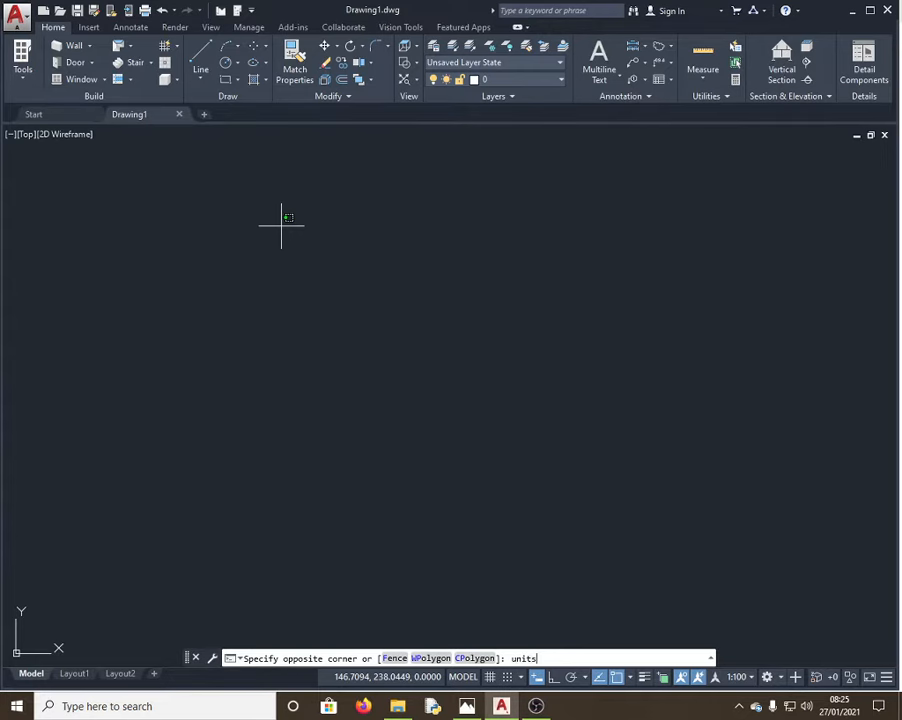
key("Return")
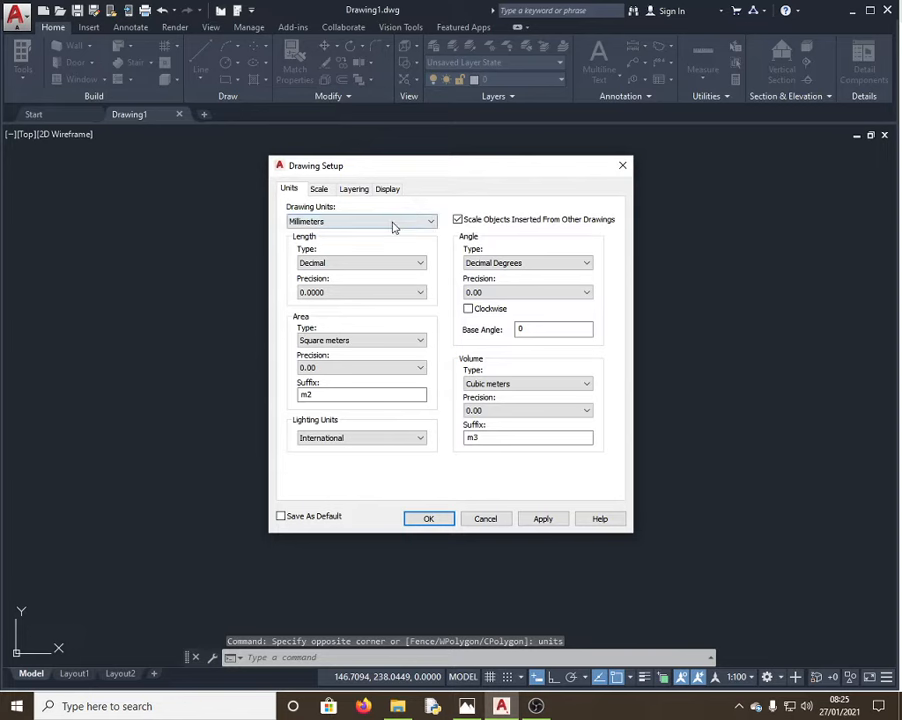
left_click(396, 224)
left_click(333, 249)
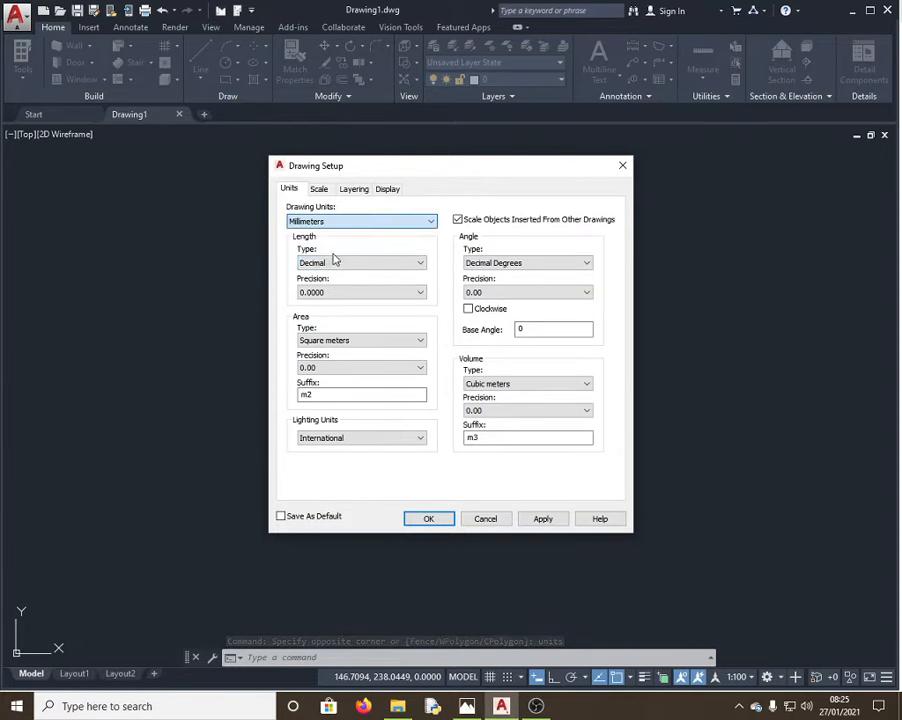
left_click(362, 292)
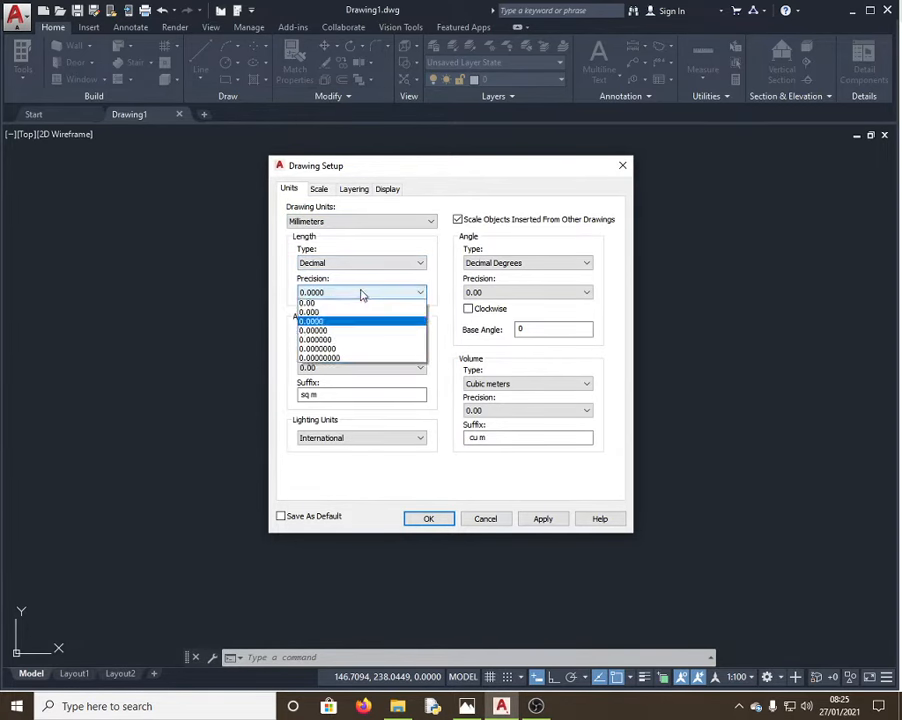
left_click(318, 305)
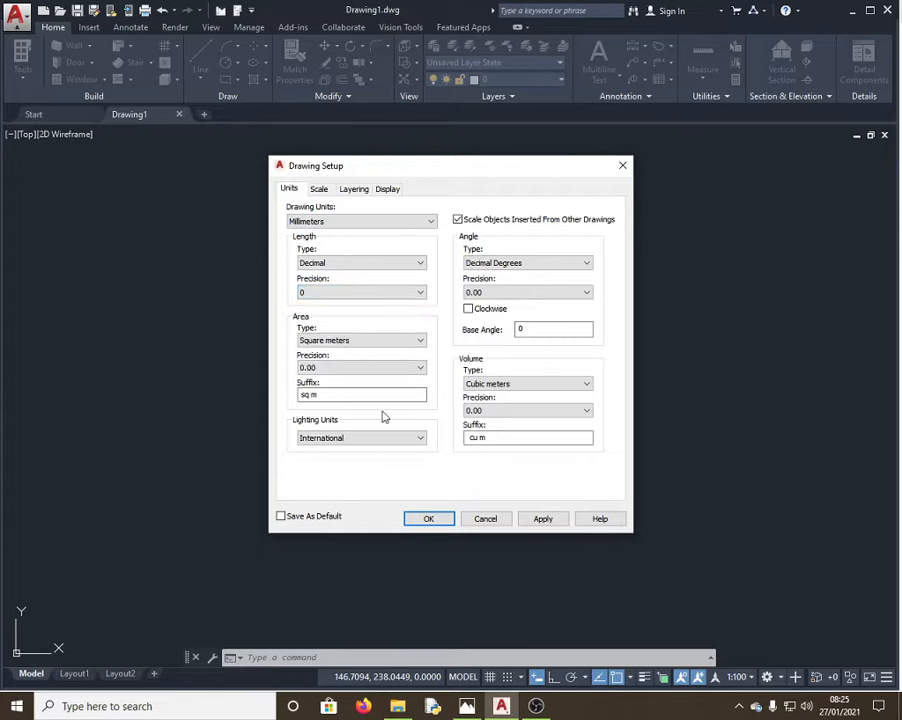
left_click(542, 519)
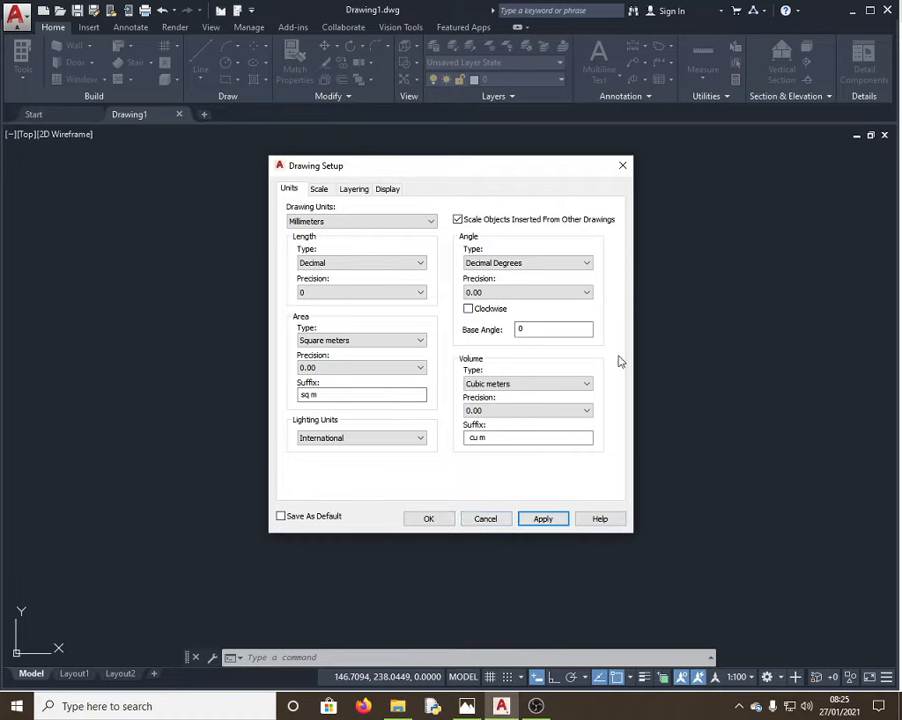
left_click(429, 519)
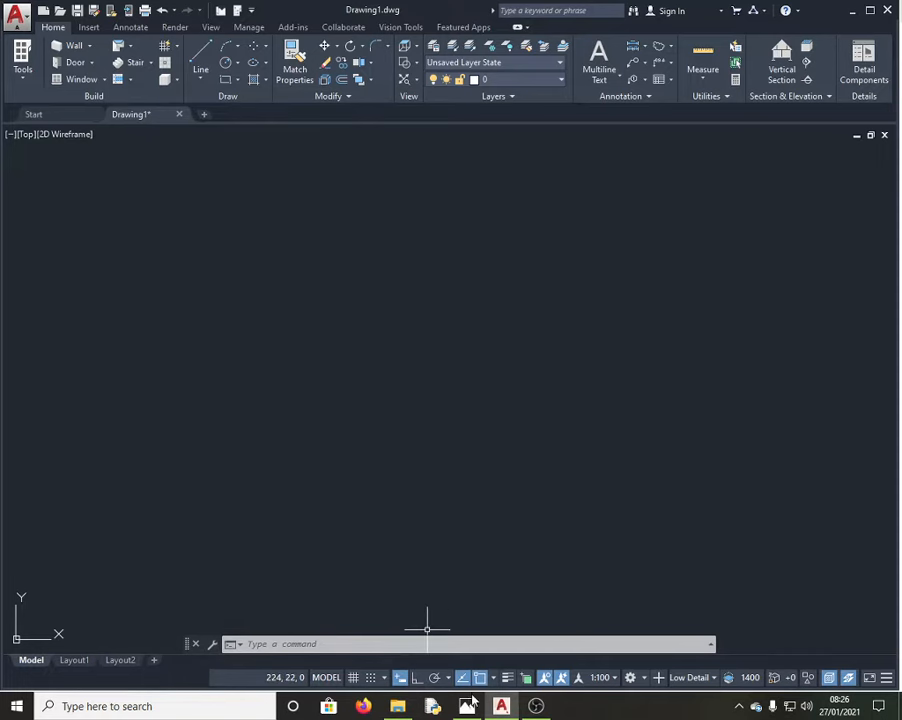
Step: Recheck the exam sheet in Photos, then return to the empty Drawing1
left_click(470, 706)
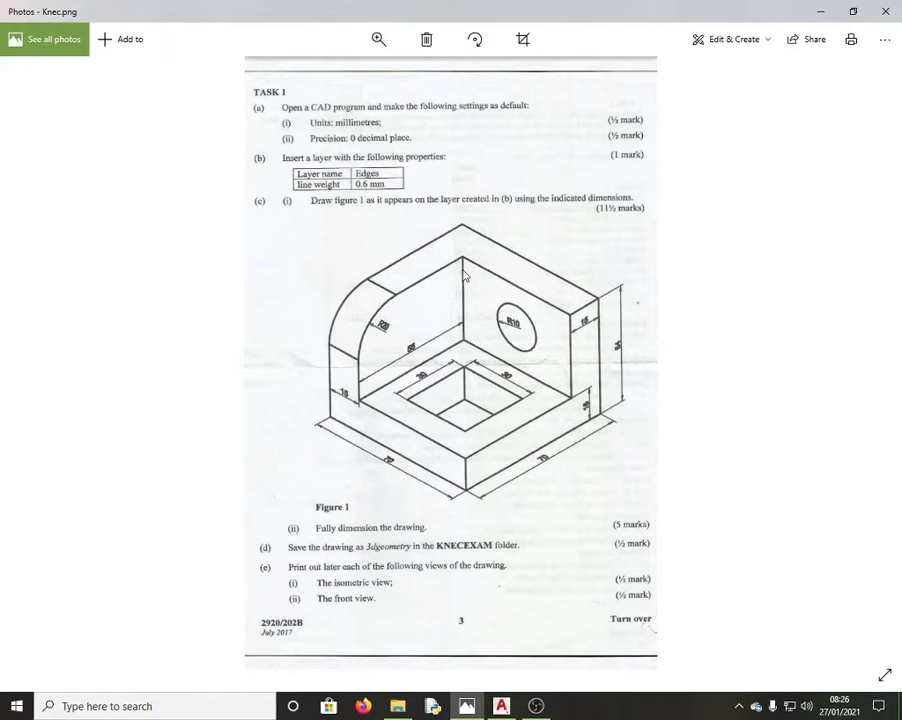
left_click(501, 706)
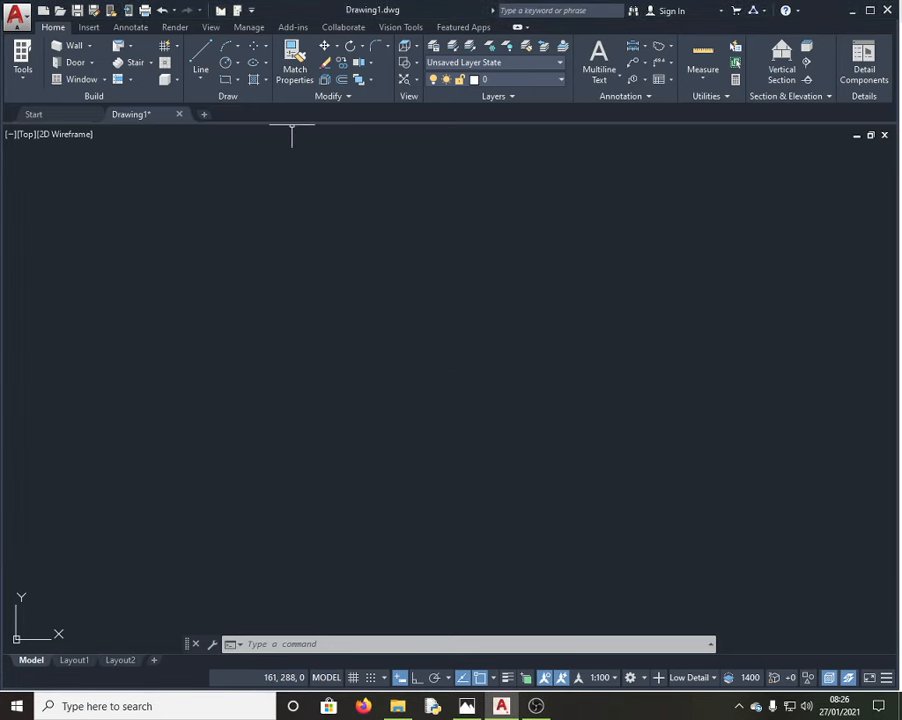
left_click(266, 234)
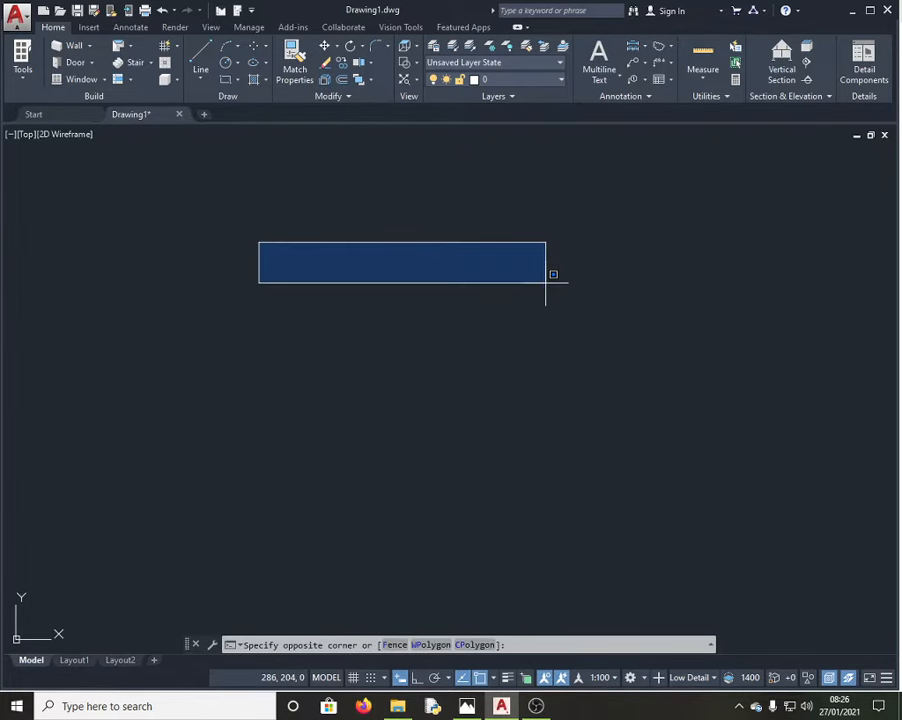
Step: Open the Layer Properties Manager with the LAYER command
type("1")
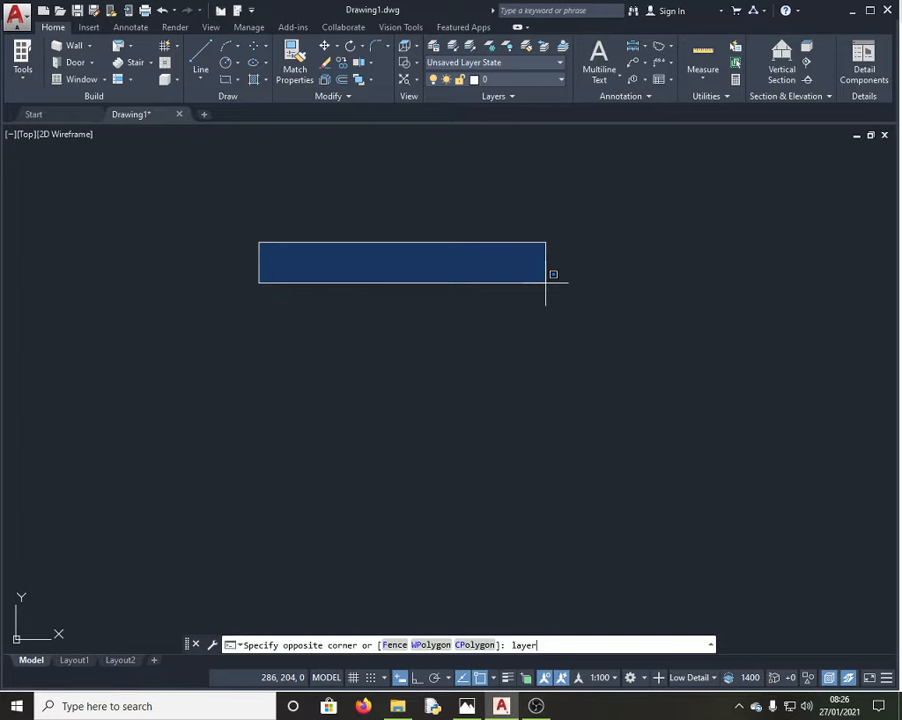
type("ayer")
key("Return")
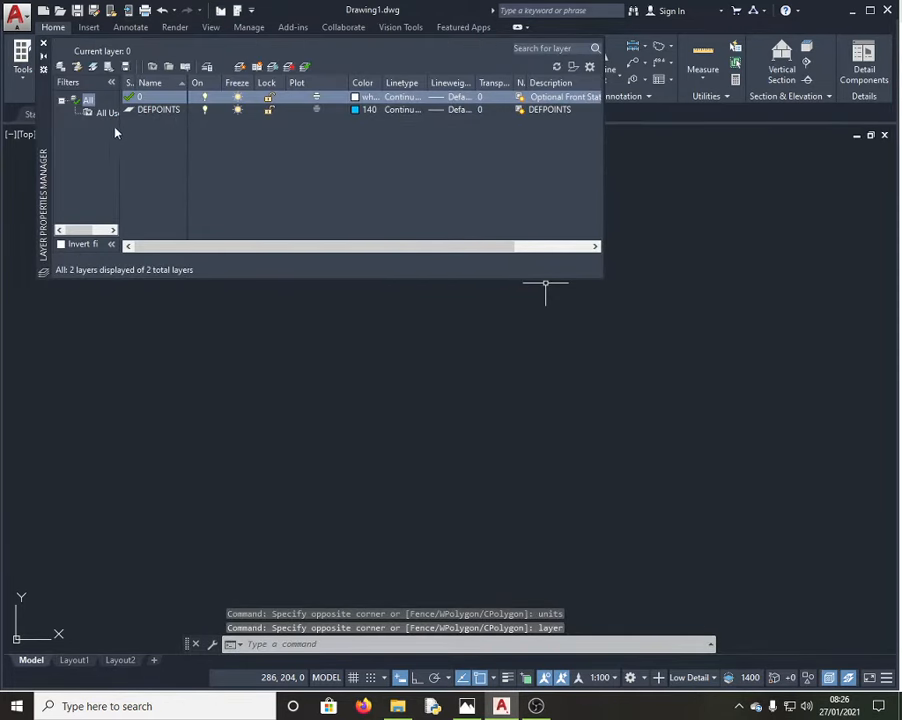
Step: Add a new layer and name it 'edges', checking the name on the exam sheet
right_click(203, 141)
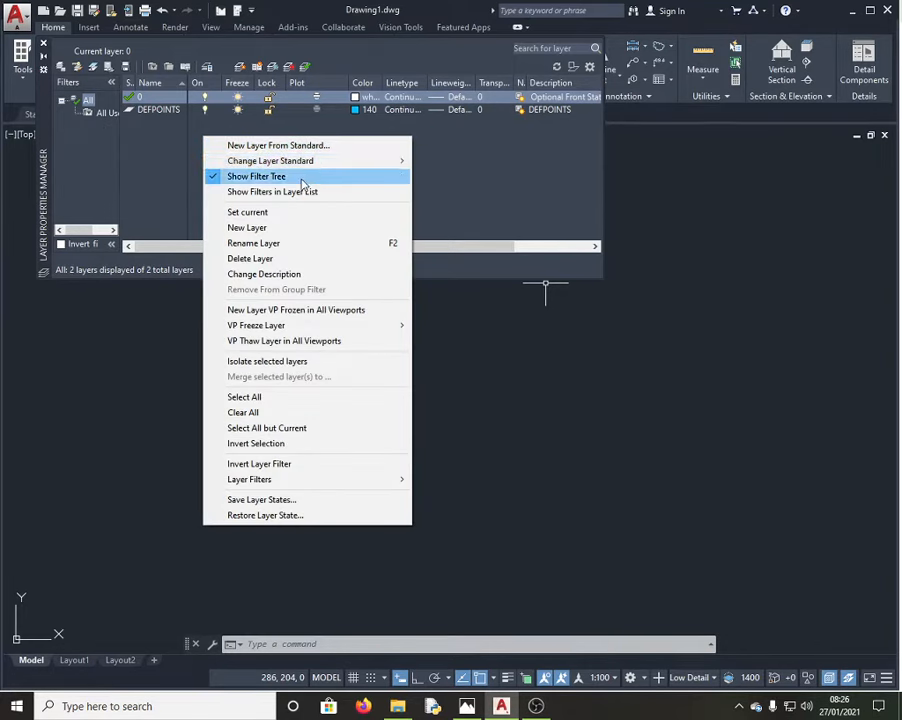
left_click(273, 228)
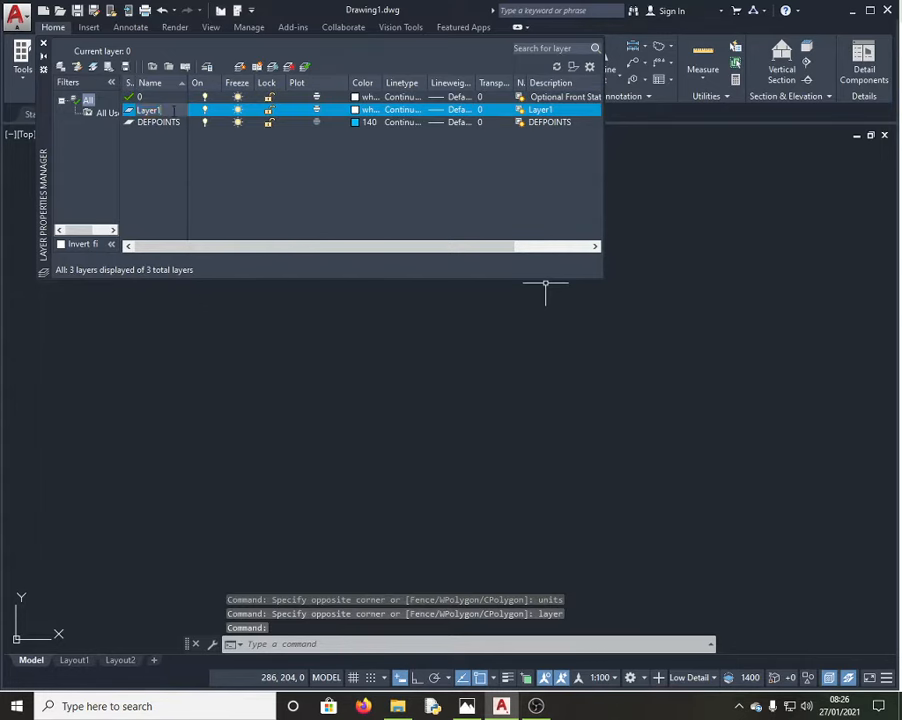
key("BackSpace")
key("BackSpace")
key("BackSpace")
key("BackSpace")
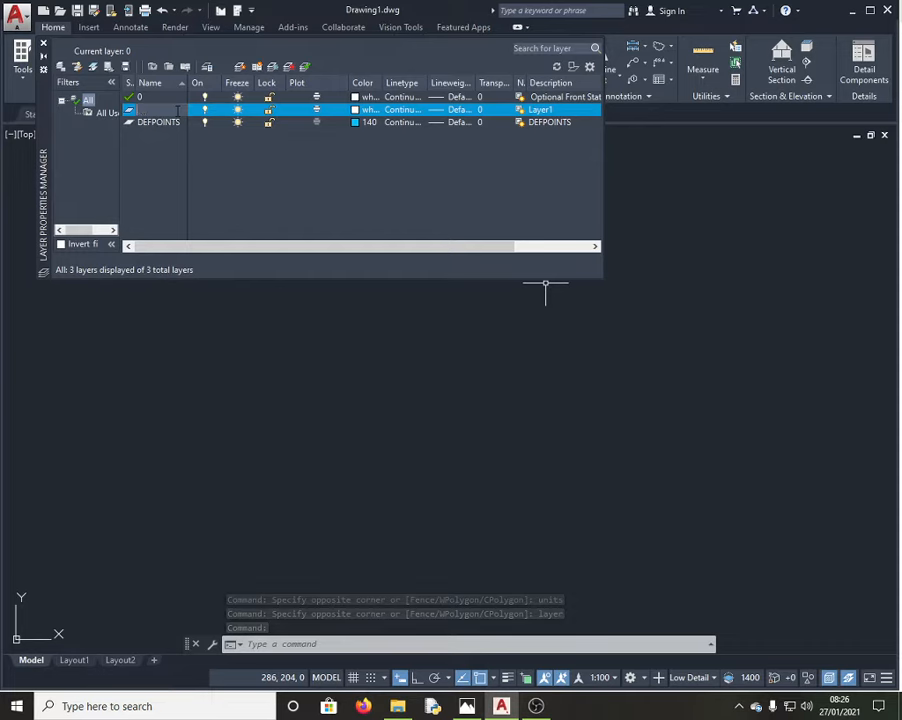
type("edge")
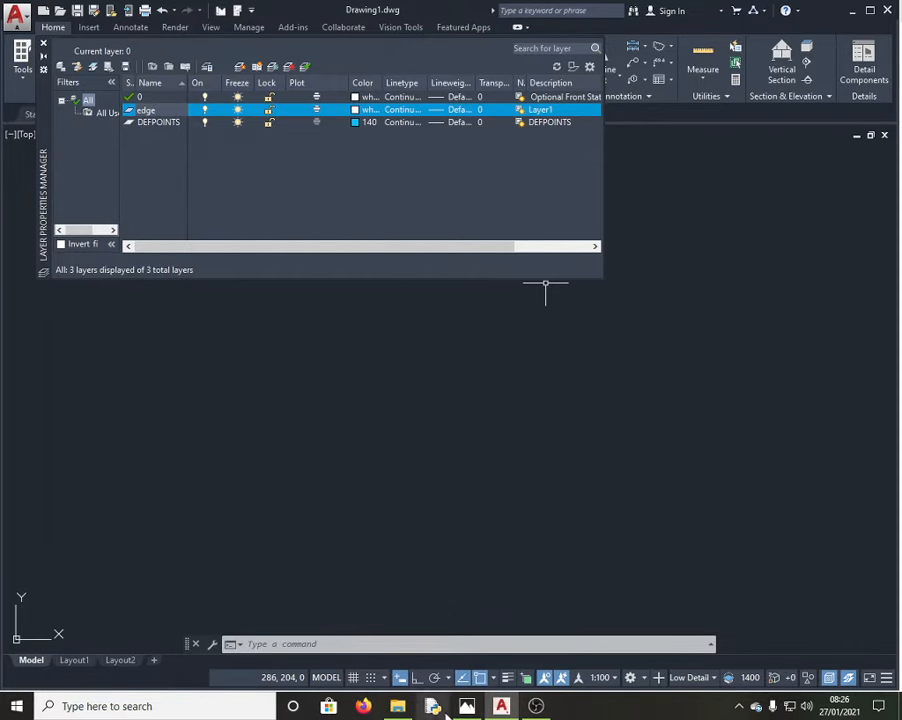
left_click(467, 706)
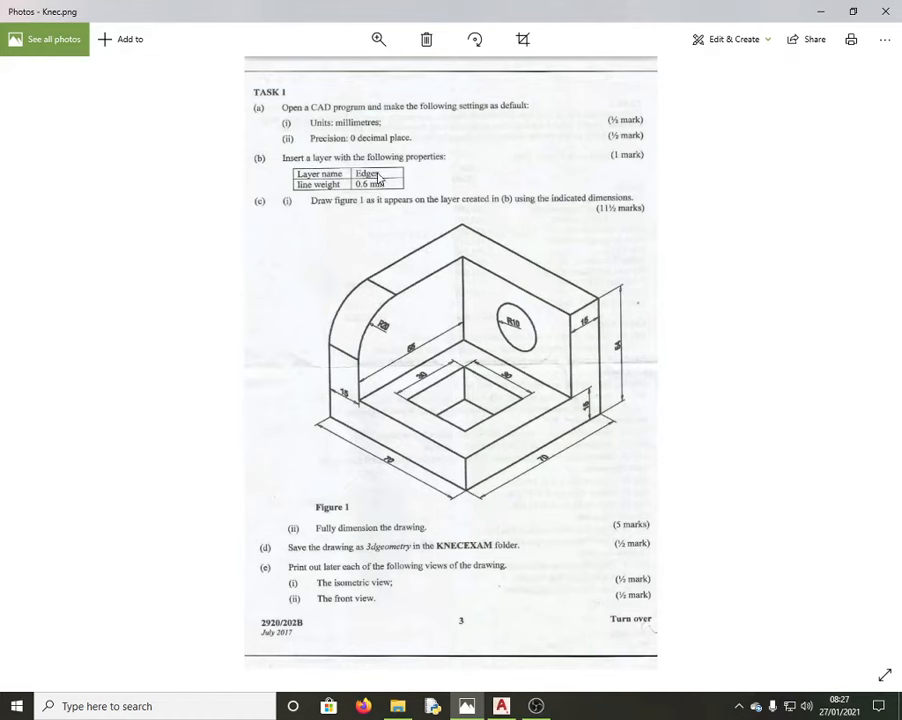
left_click(819, 10)
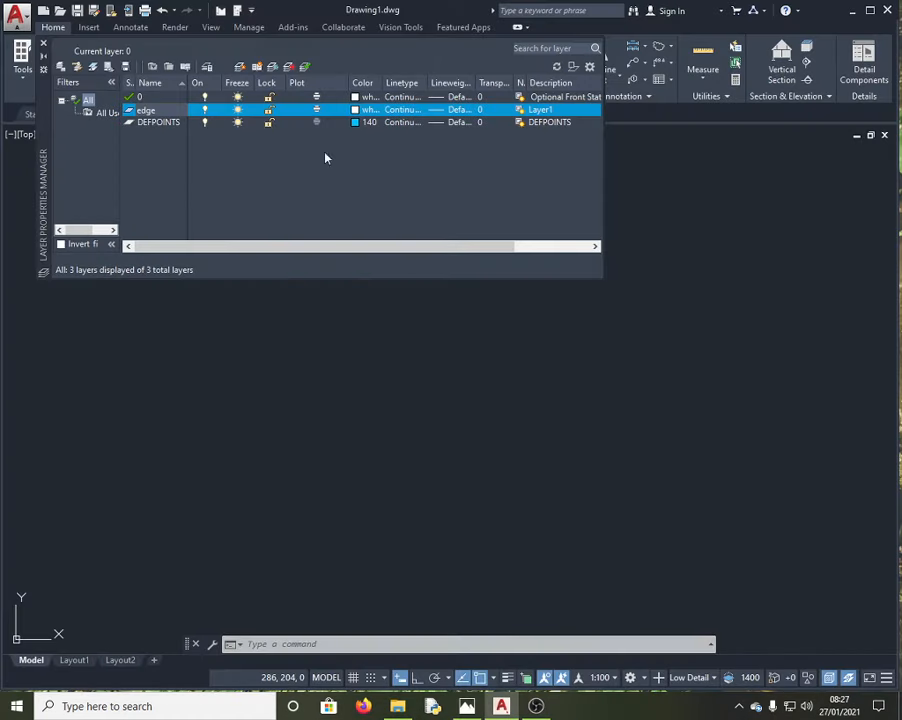
left_click(161, 109)
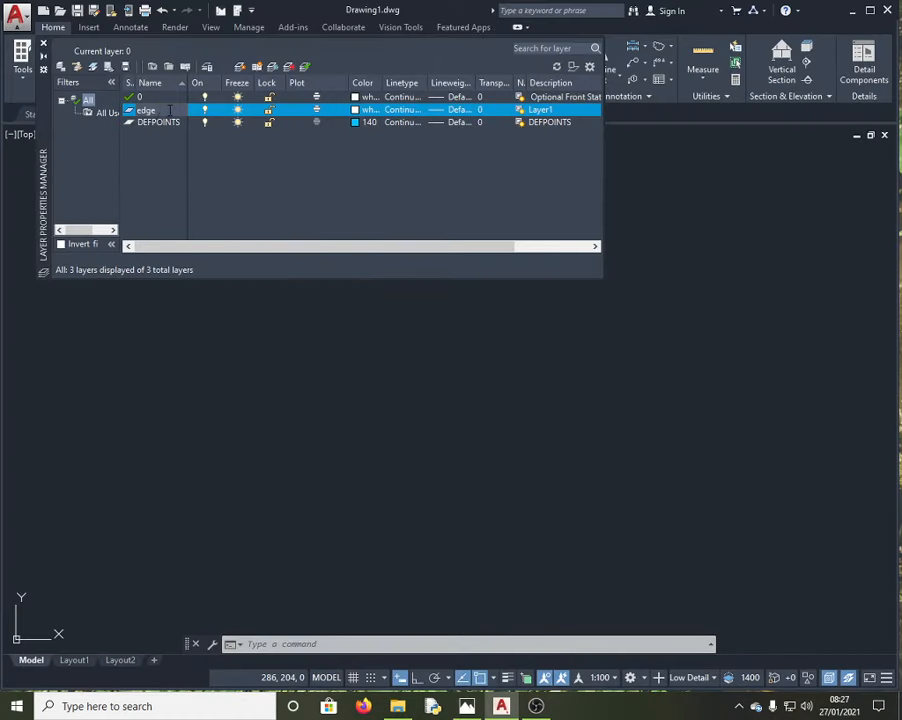
type("s")
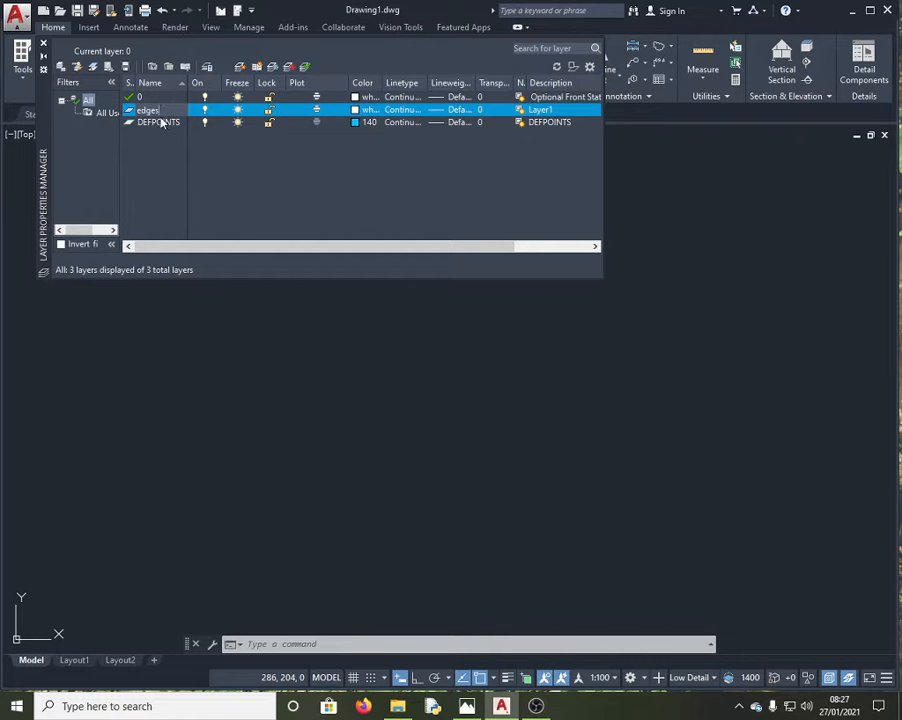
left_click(466, 707)
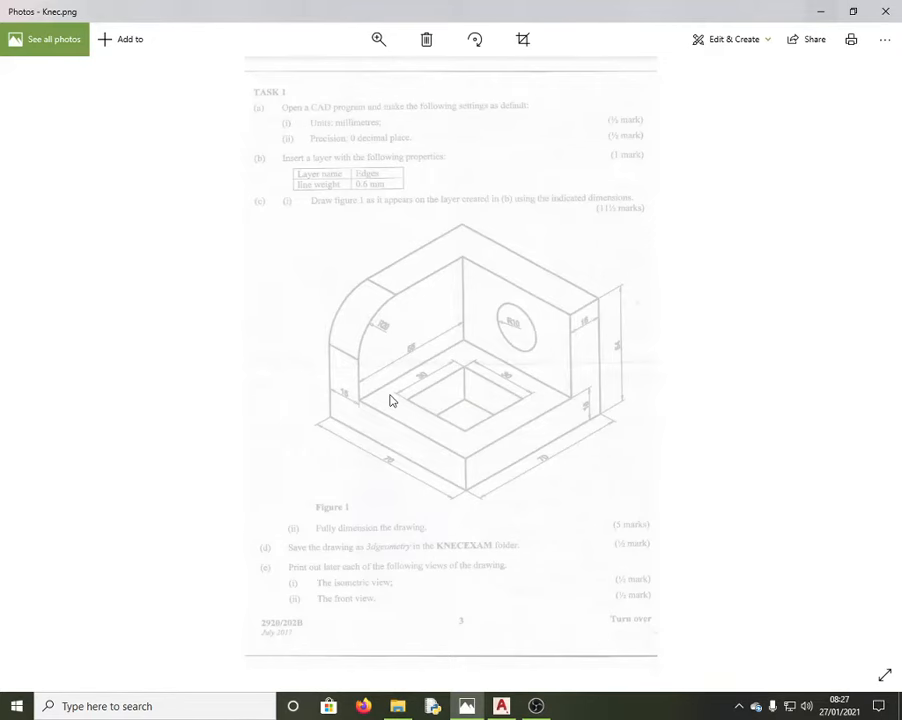
left_click(818, 17)
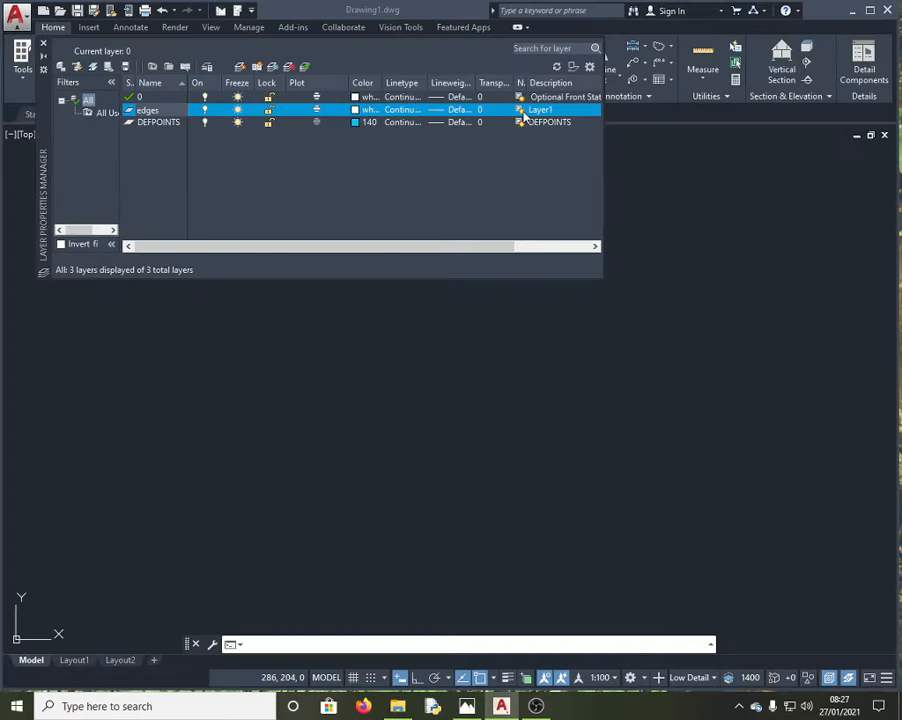
Step: Give the edges layer a 0.60 mm lineweight and close the layer manager
left_click(452, 112)
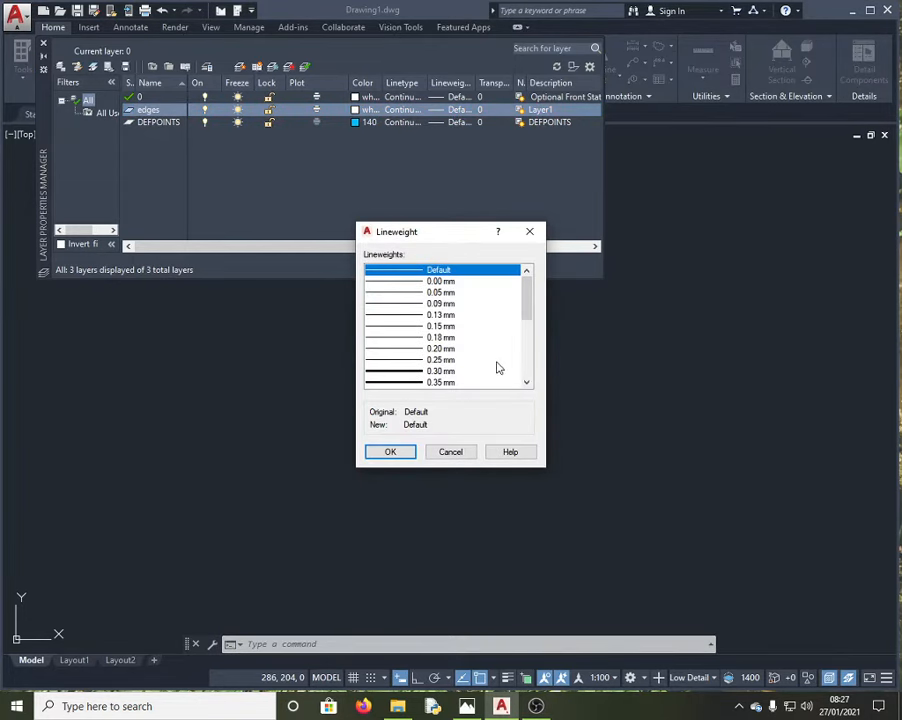
left_click_drag(529, 298, 530, 326)
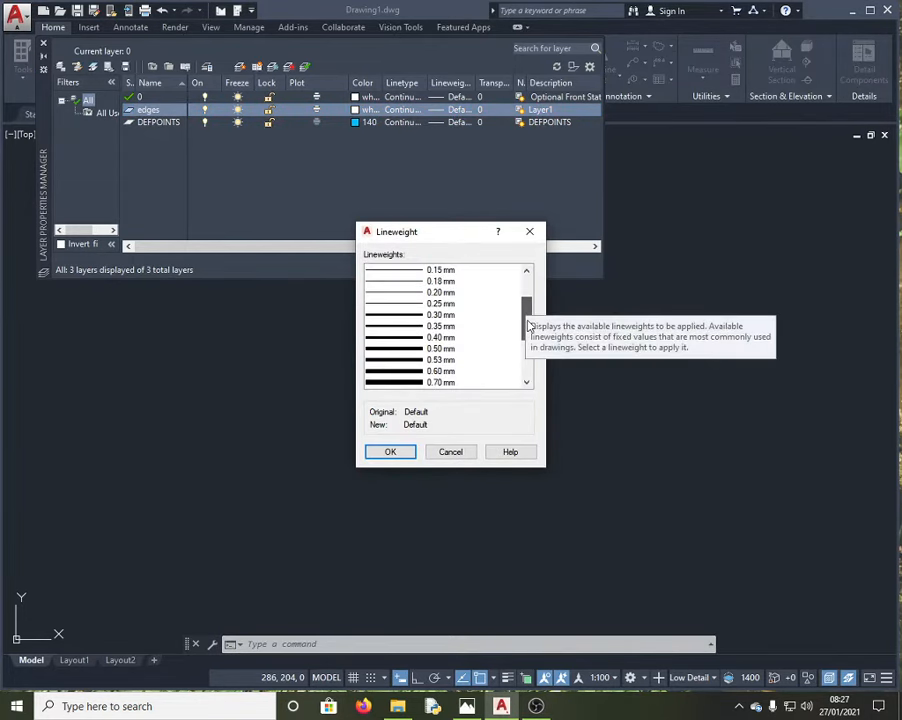
left_click(452, 371)
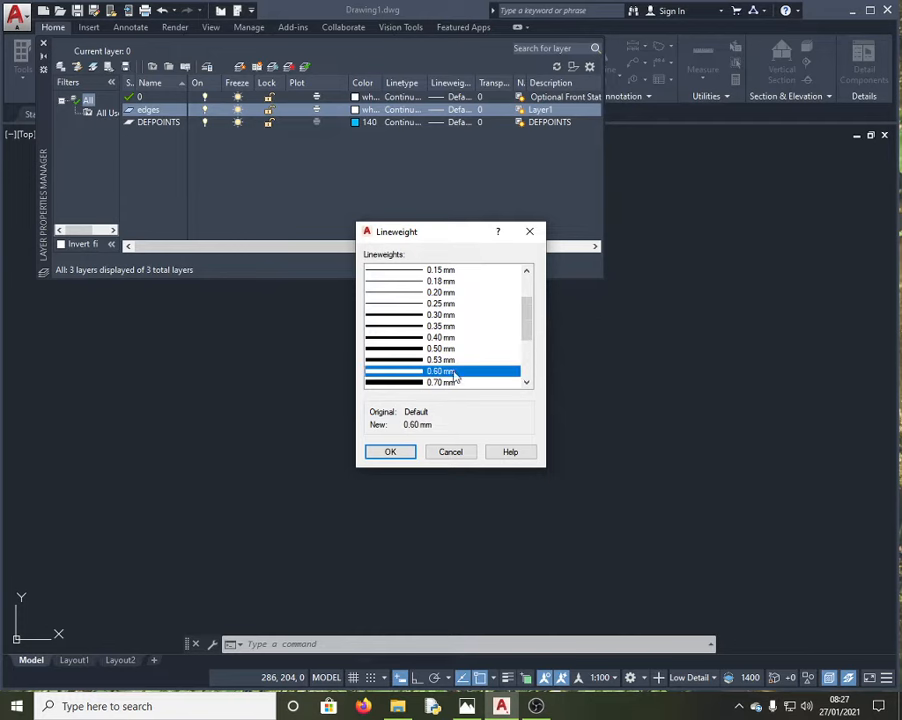
left_click(402, 452)
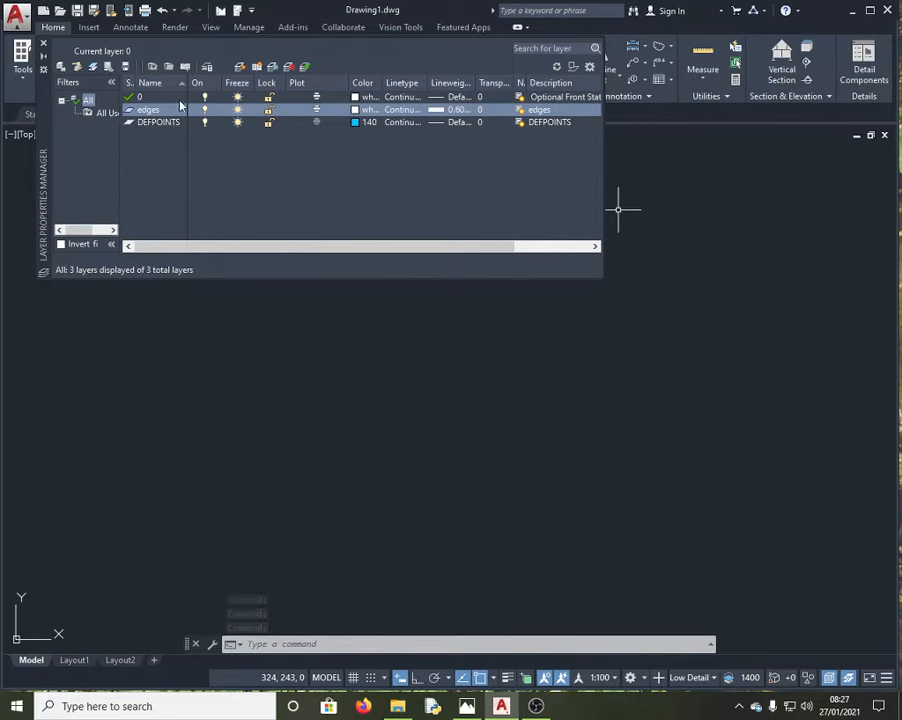
left_click(43, 43)
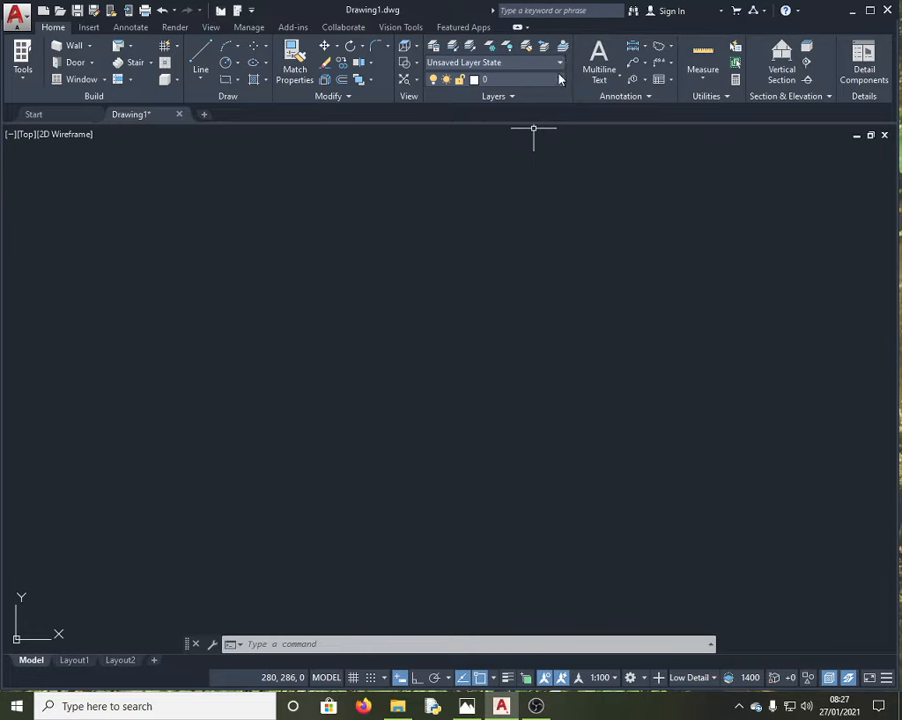
Step: Make edges the current layer, then bring the Knec.png sheet to the front
left_click(560, 66)
left_click(560, 66)
left_click(561, 80)
left_click(526, 131)
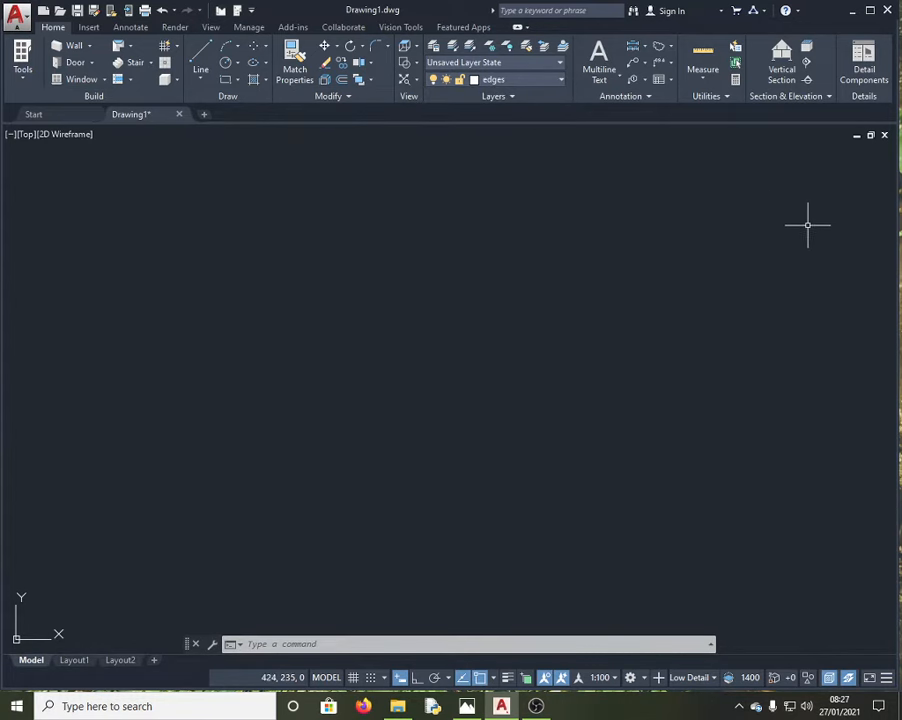
left_click(467, 706)
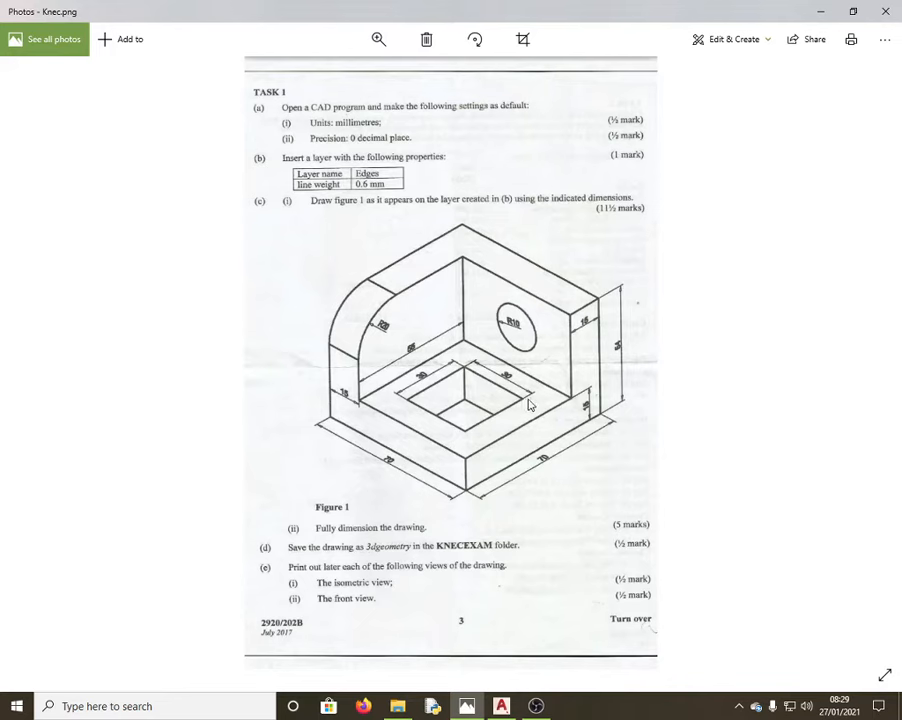
Step: With Ortho on, draw two trial line segments of 70 each
left_click(820, 11)
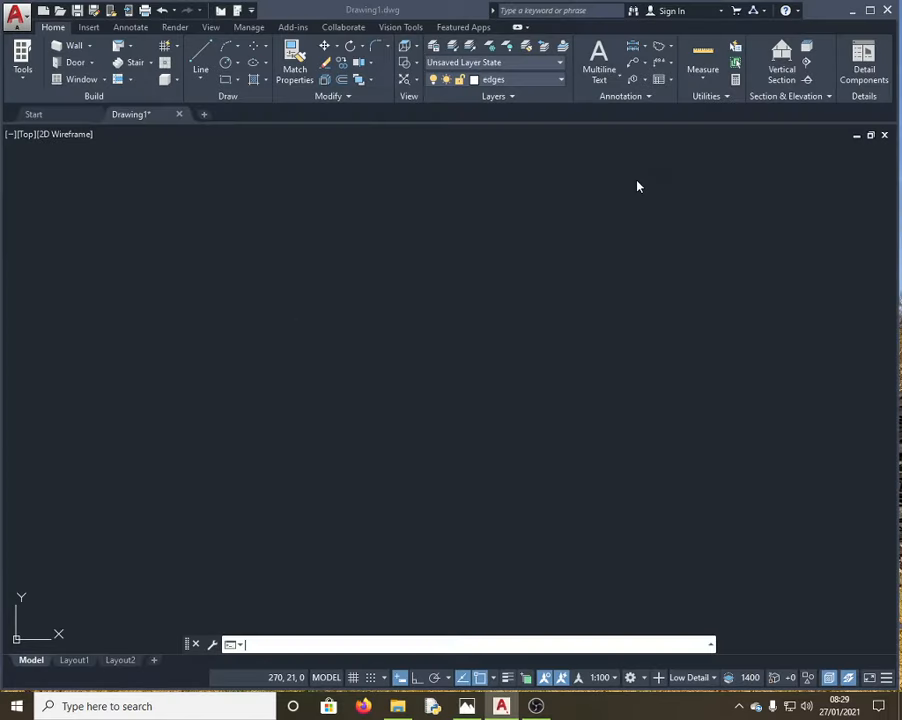
left_click(199, 52)
left_click(199, 215)
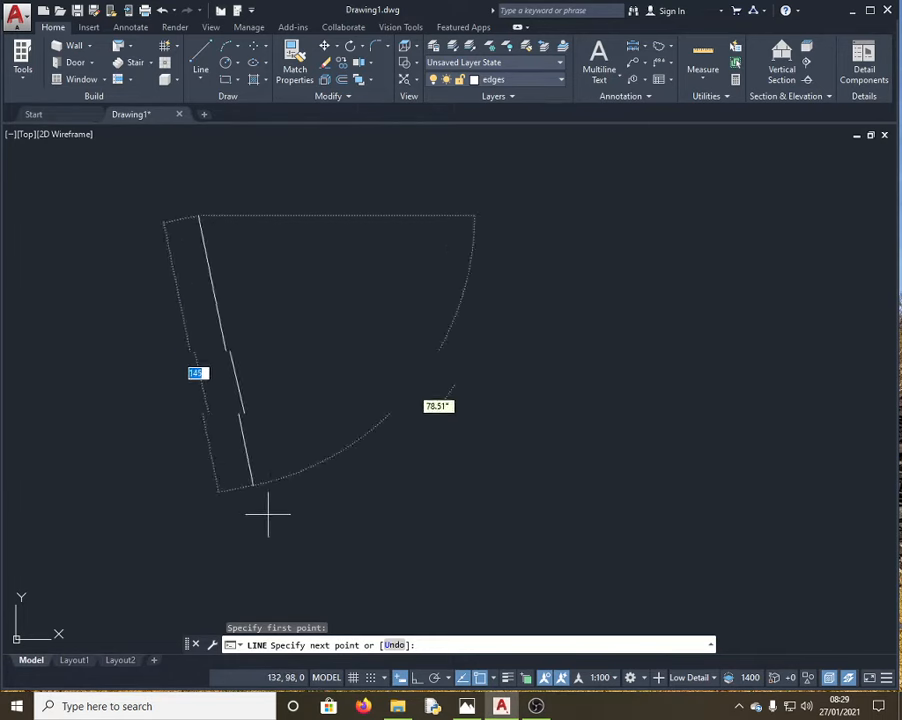
left_click(416, 680)
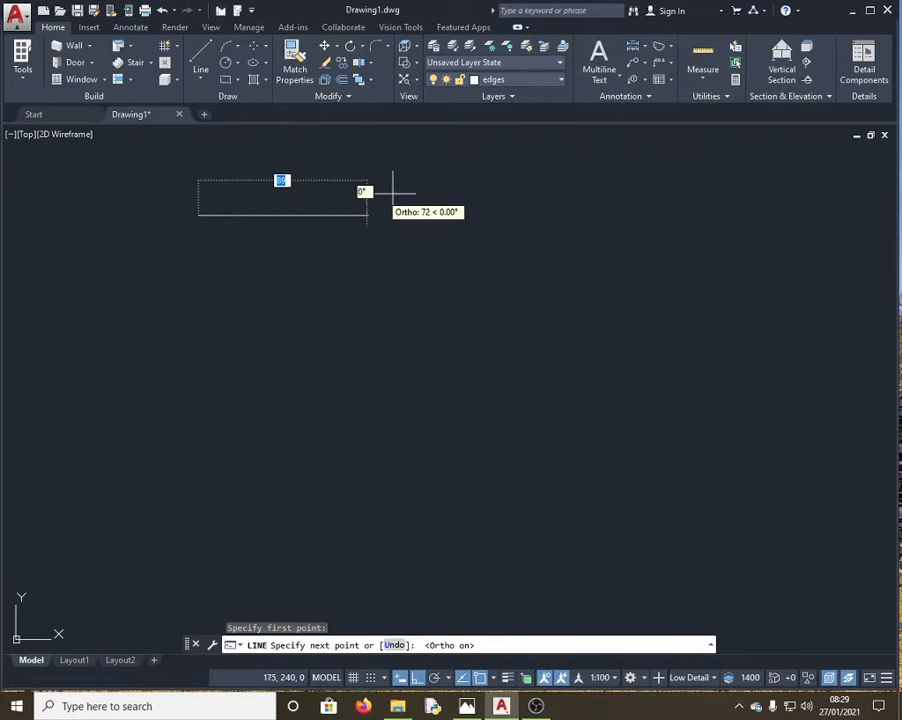
type("70")
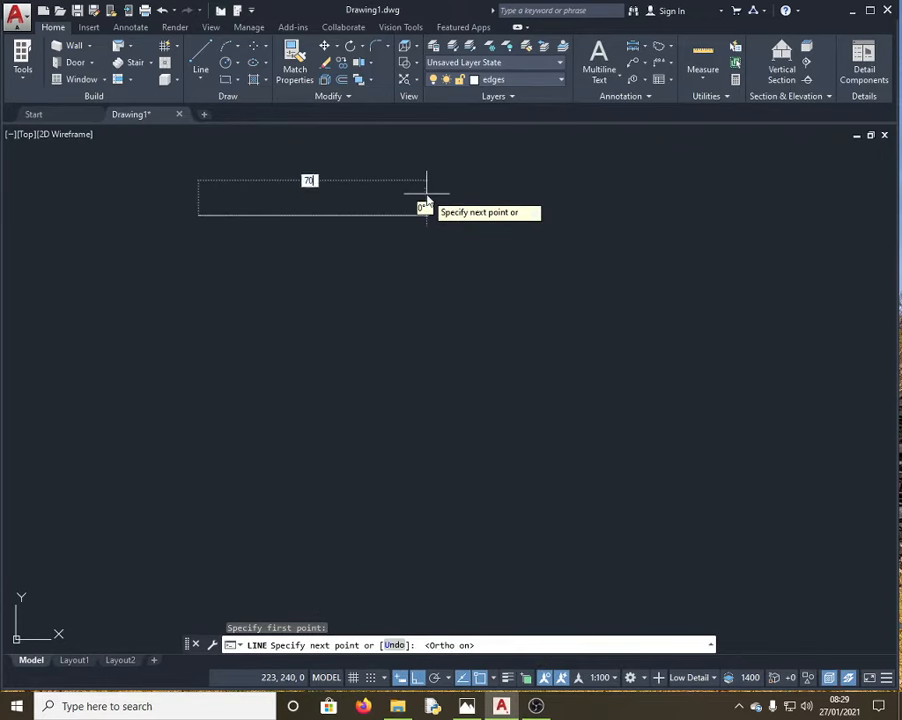
key("Return")
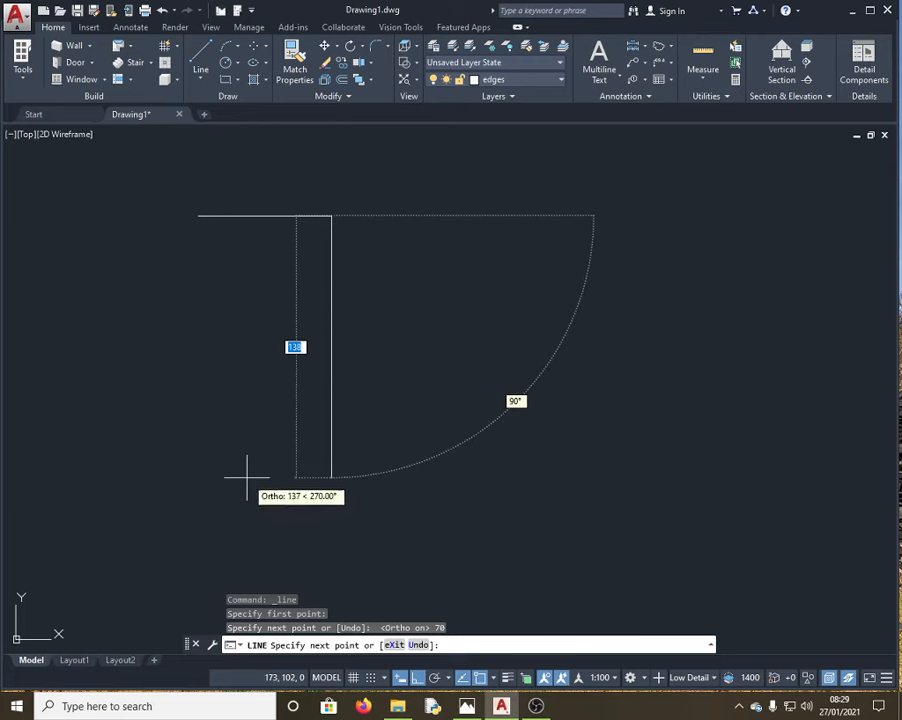
type("70")
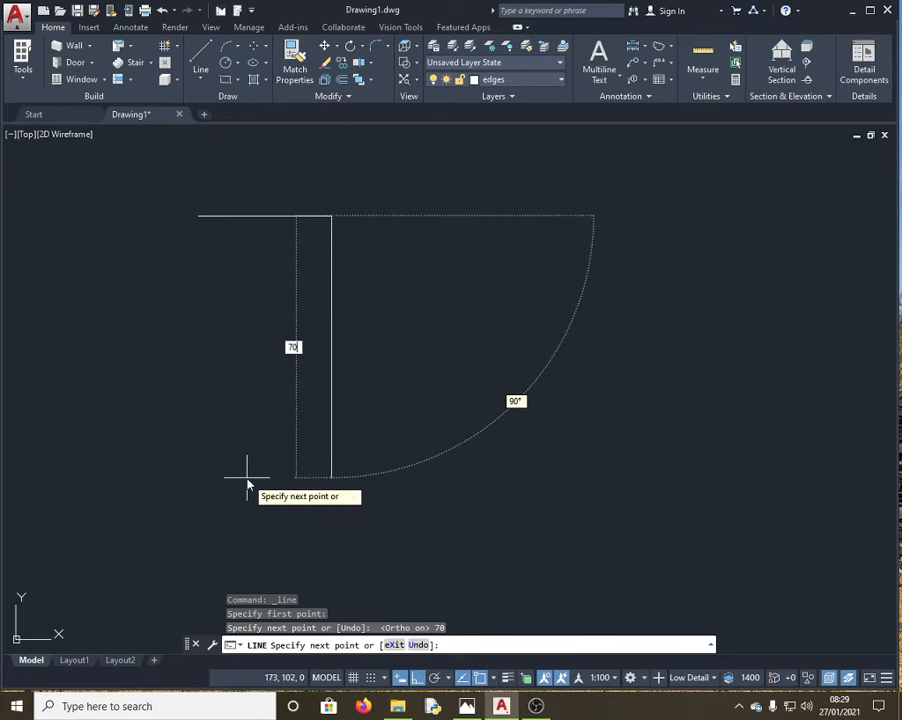
key("Return")
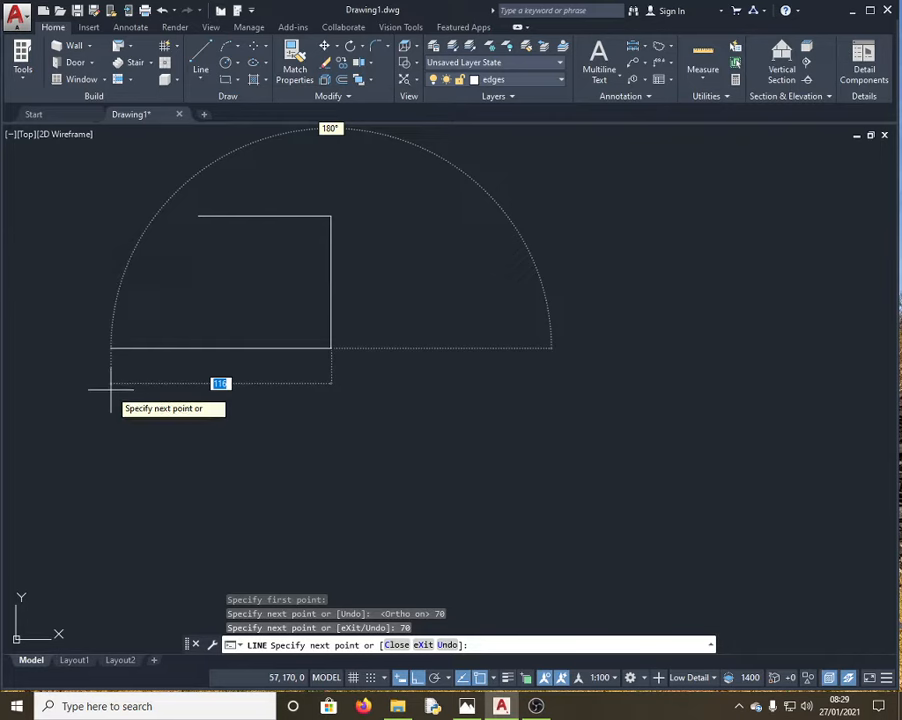
Step: End the line command and delete both trial lines
key("Escape")
mouse_move(456, 424)
left_mouse_down()
mouse_move(214, 240)
mouse_move(180, 137)
left_mouse_up()
key("Delete")
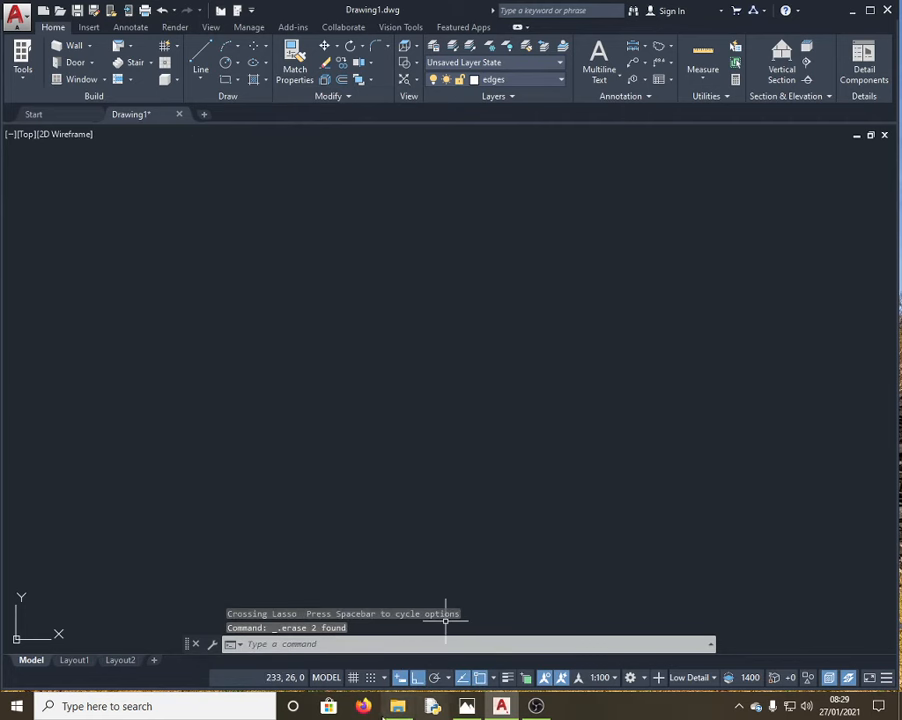
Step: Run LIMITS with lower-left corner 0,0 and upper-right corner 200,200
left_click(305, 645)
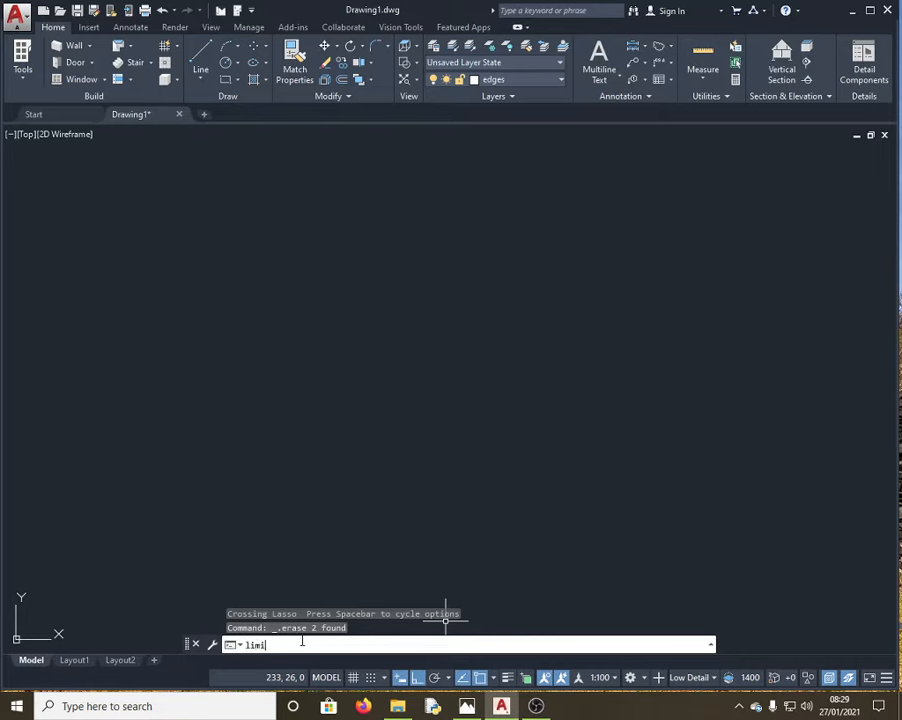
type("limit")
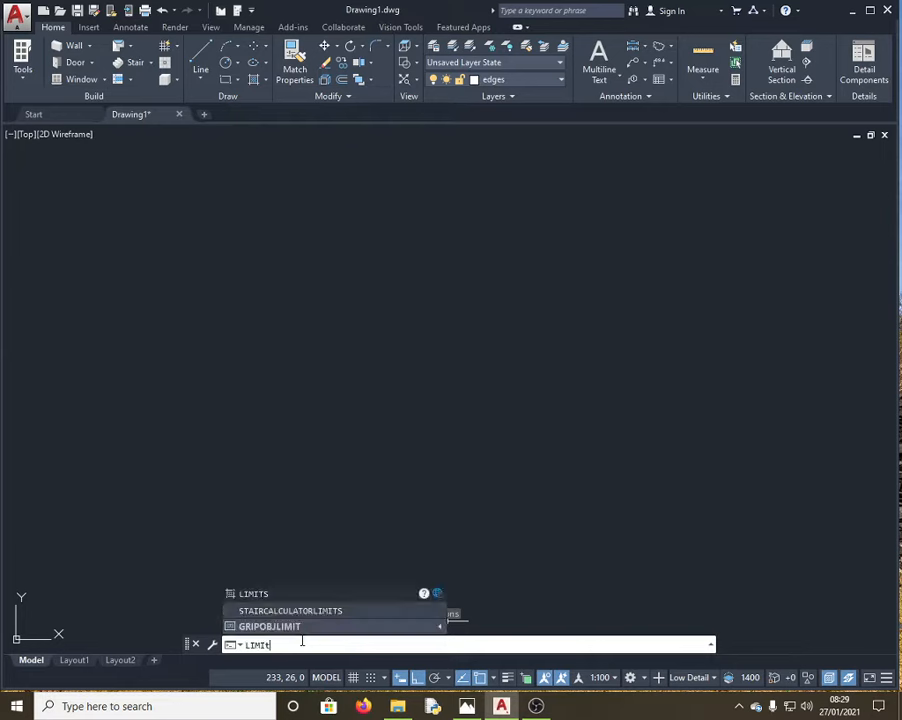
type("s")
key("Return")
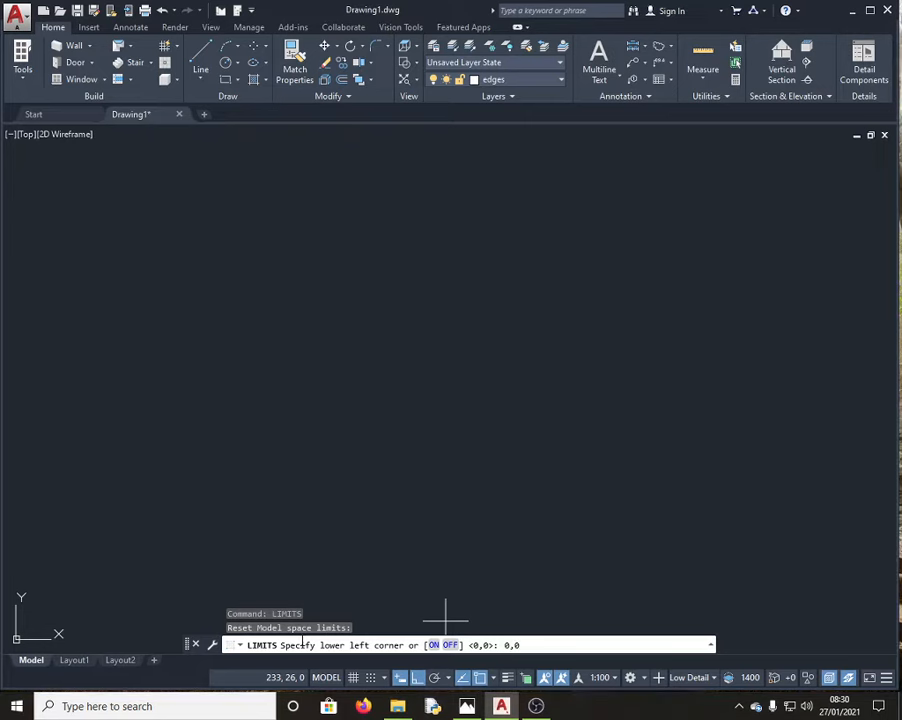
type("0,0")
key("Return")
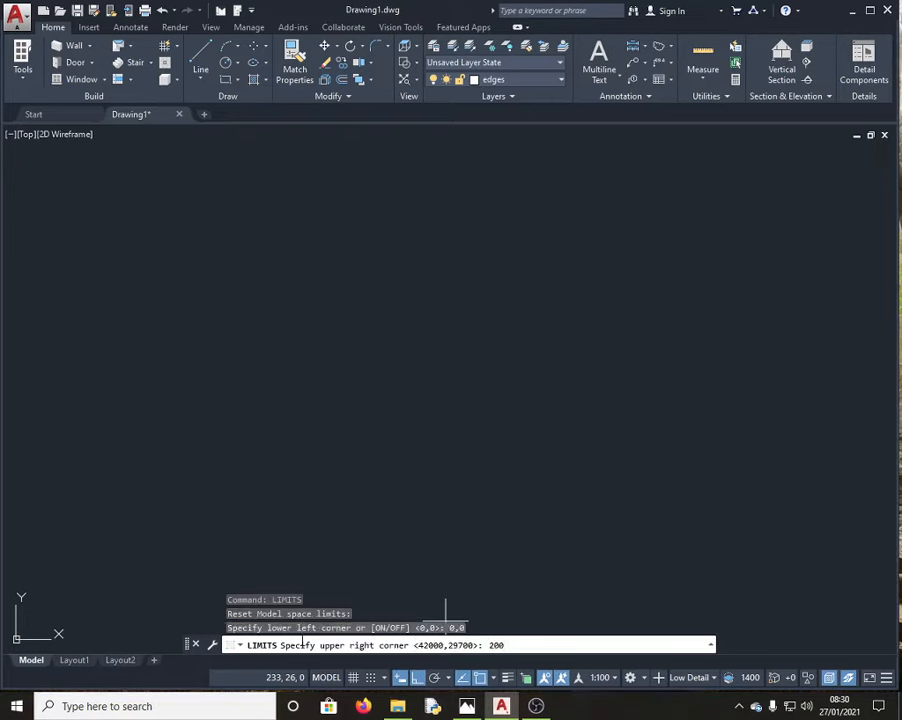
type("200,200")
key("Return")
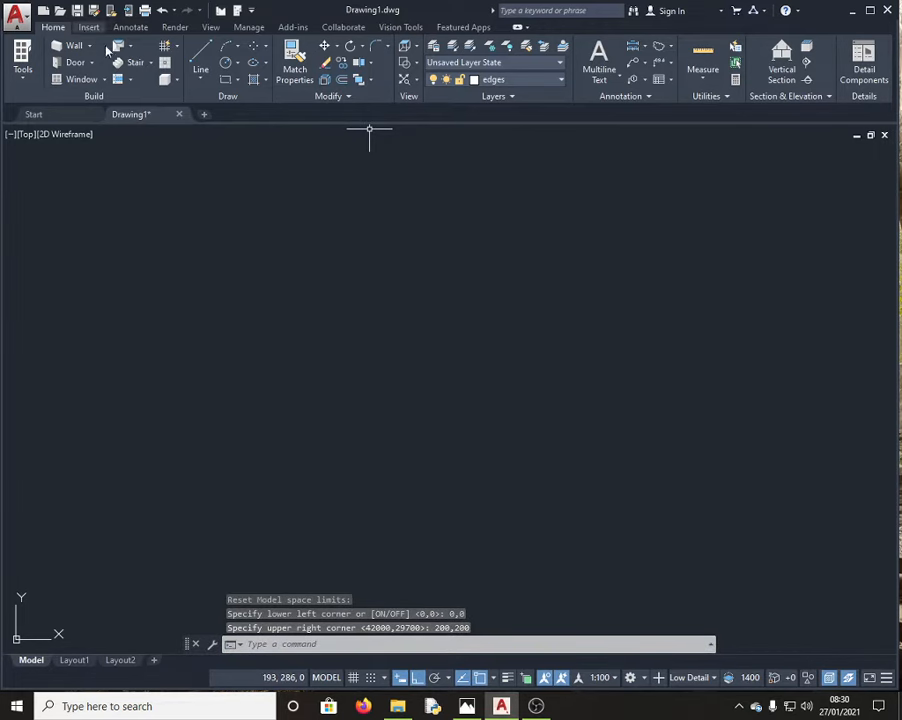
Step: Draw a closed square of four 70-unit lines: right, down, left and up
left_click(203, 56)
left_click(218, 284)
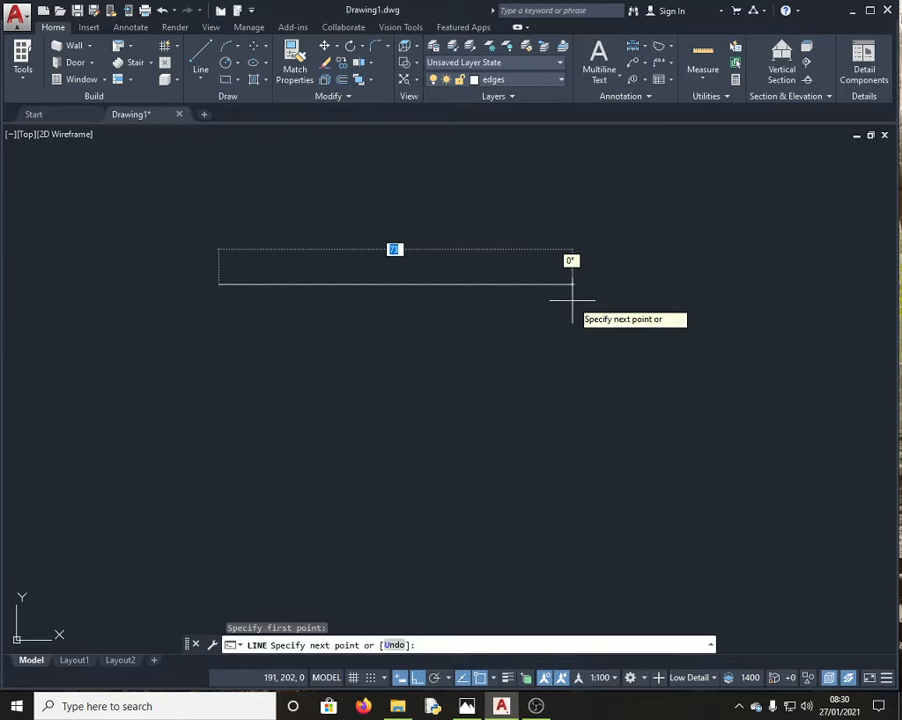
type("70")
key("Return")
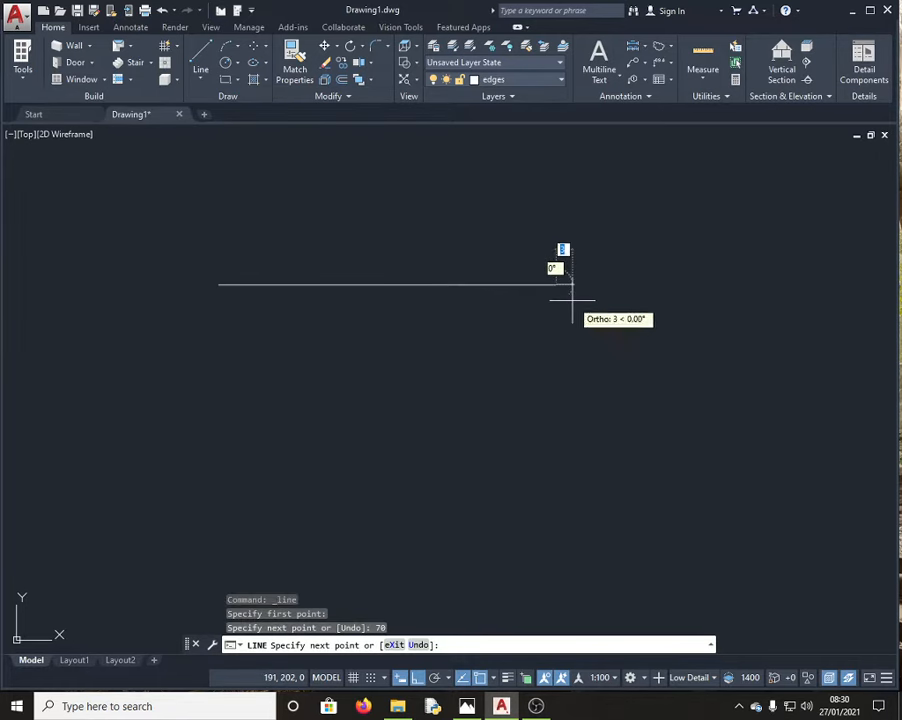
type("7")
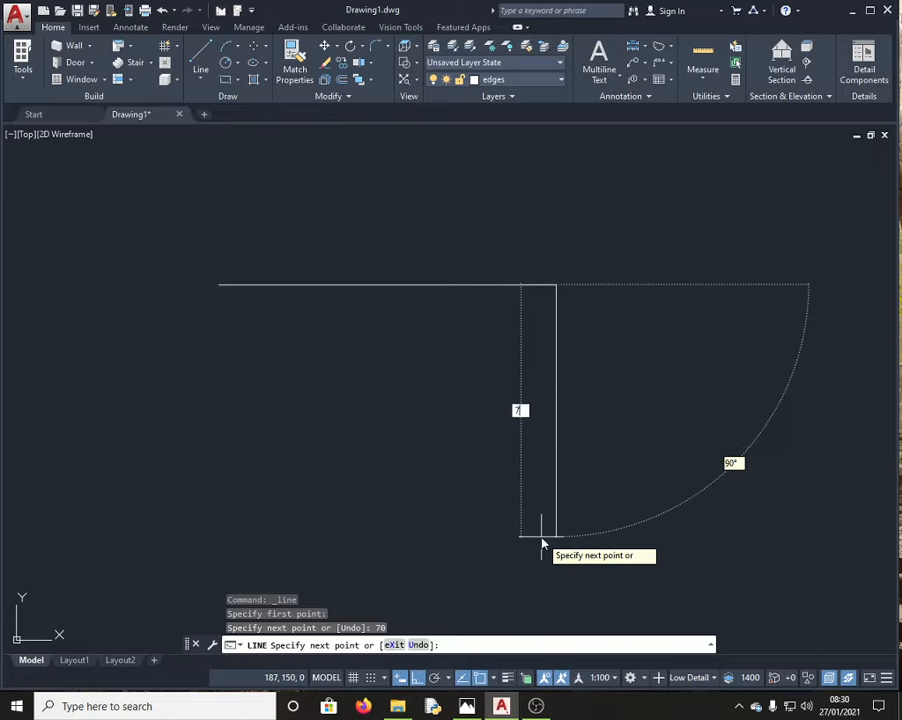
type("0")
key("Return")
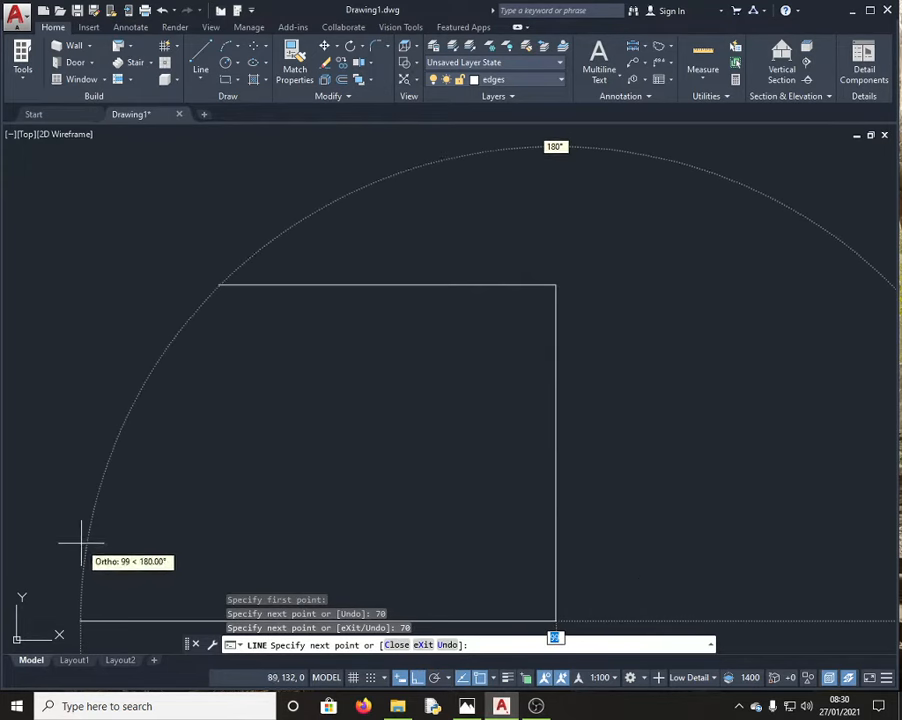
type("70")
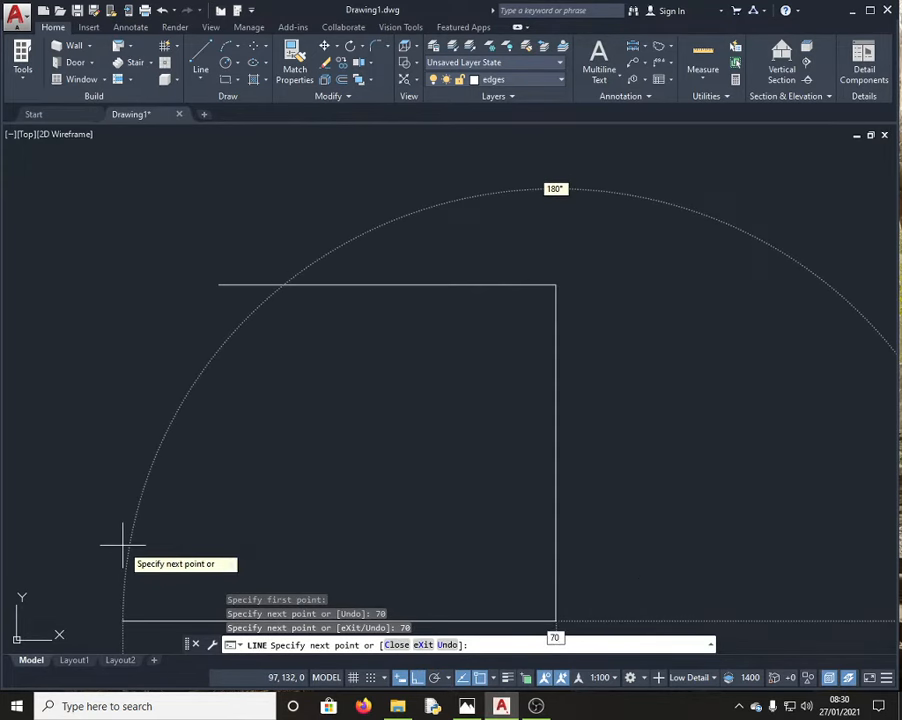
key("Return")
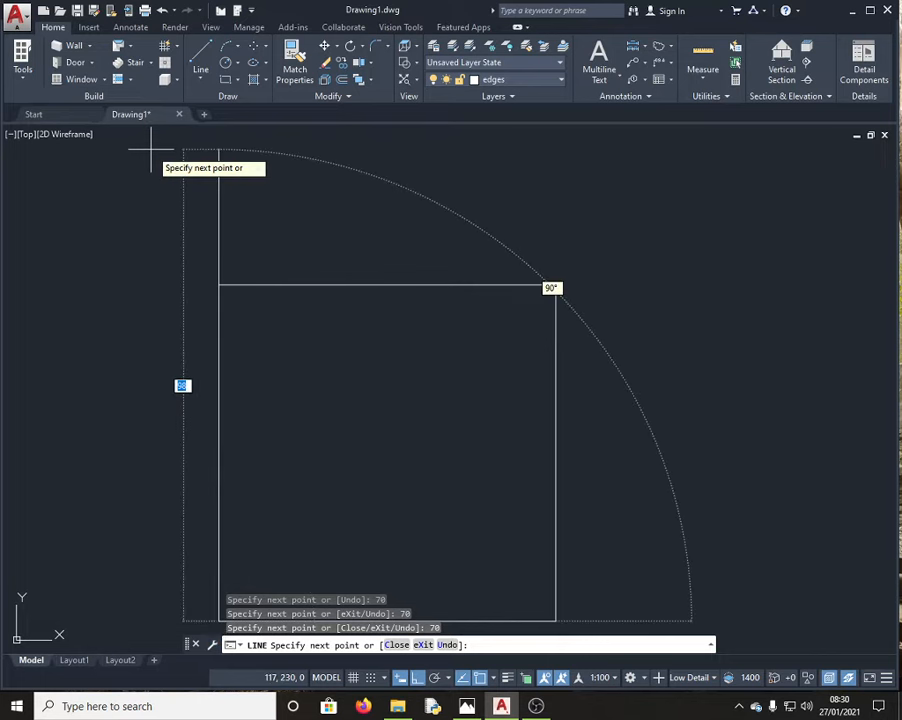
type("70")
key("Return")
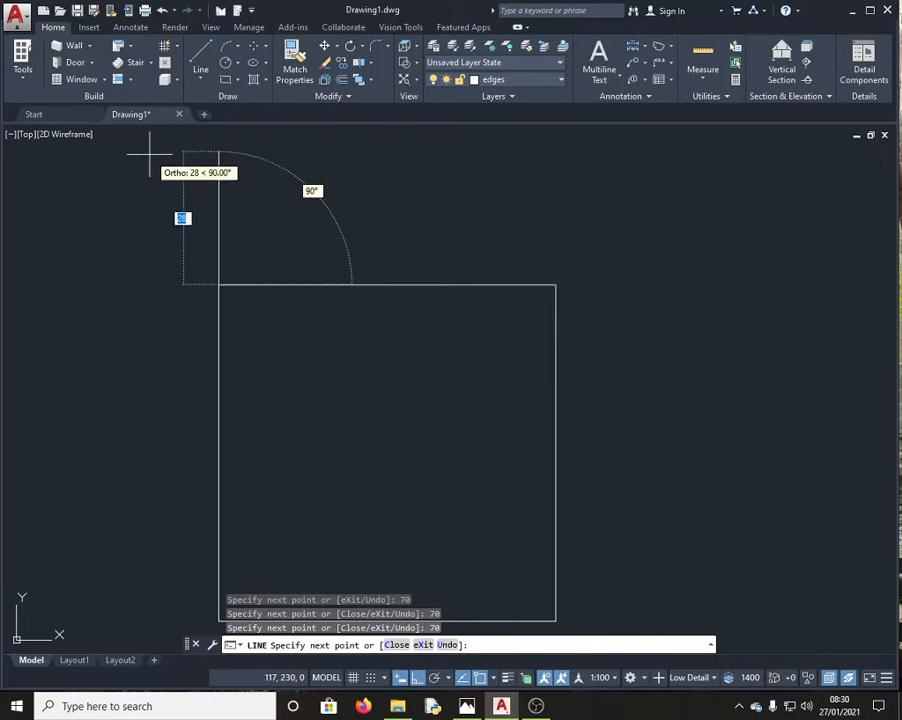
key("Escape")
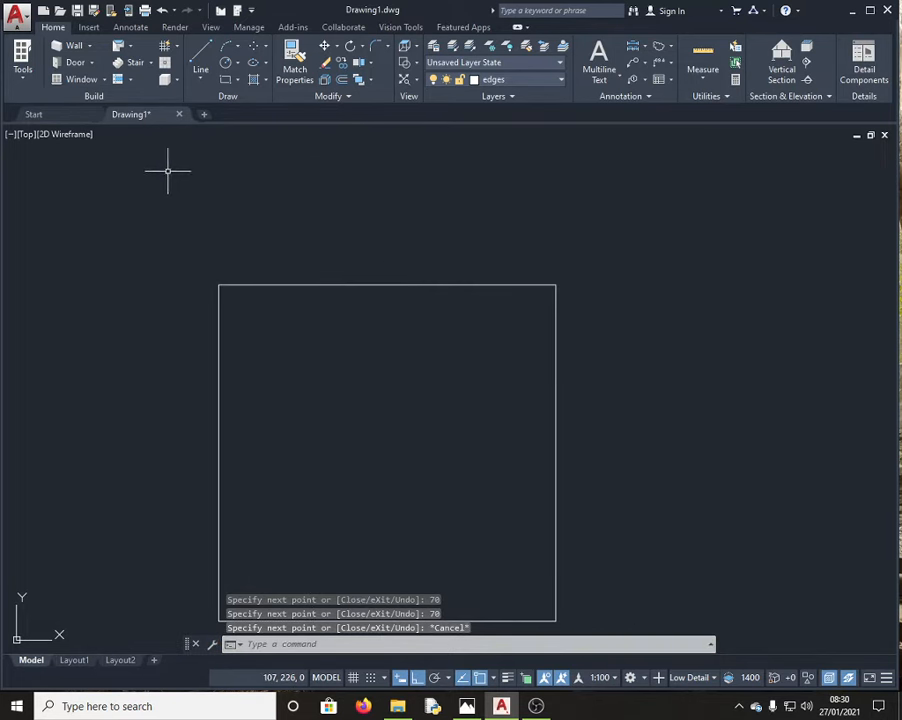
Step: Restart the Line tool and check the exam sheet before returning to the drawing
left_click(201, 58)
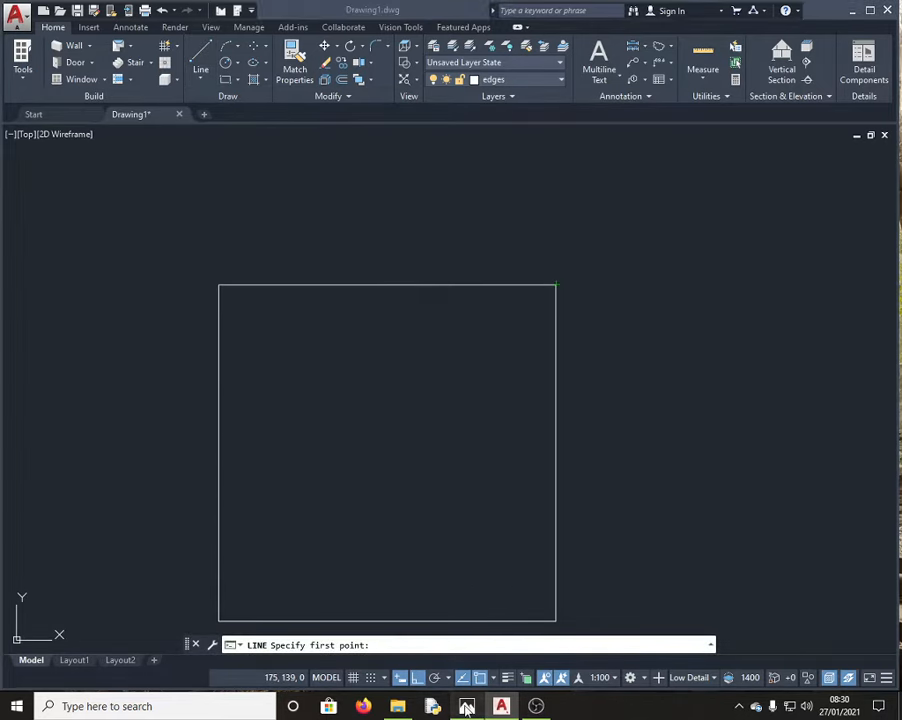
left_click(466, 706)
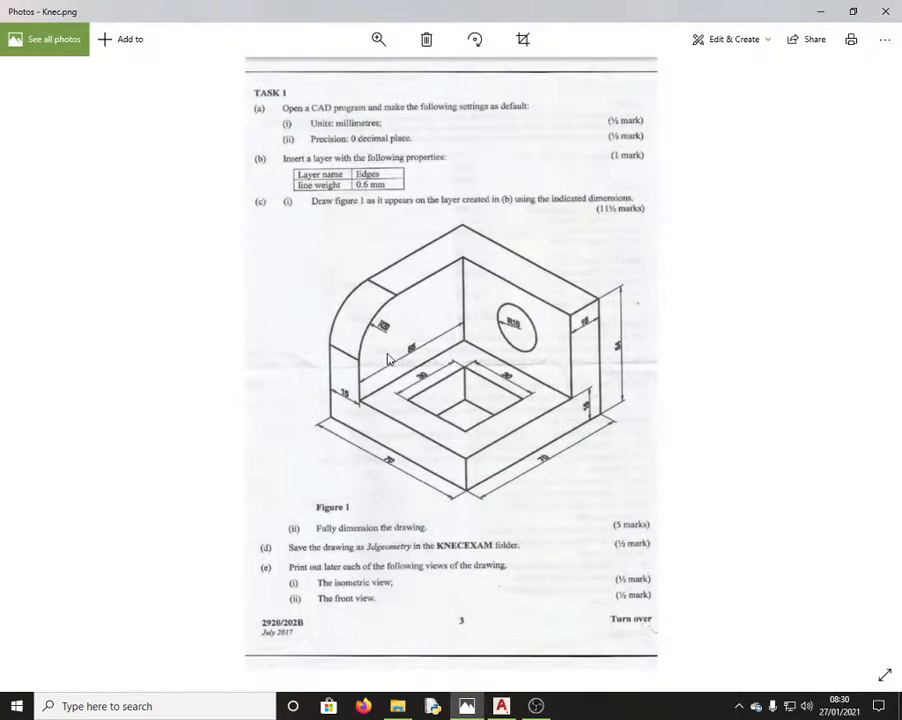
left_click(503, 706)
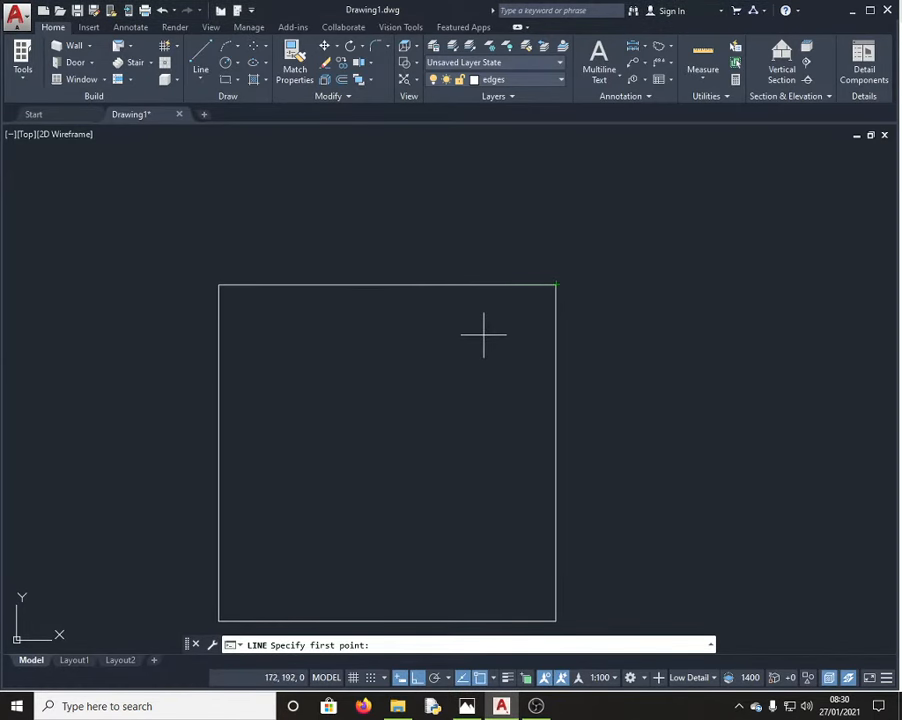
Step: Draw a line from the square's top-right corner 15 down, then 70 to the left
scroll(310, 284, "down", 4)
scroll(336, 361, "up", 4)
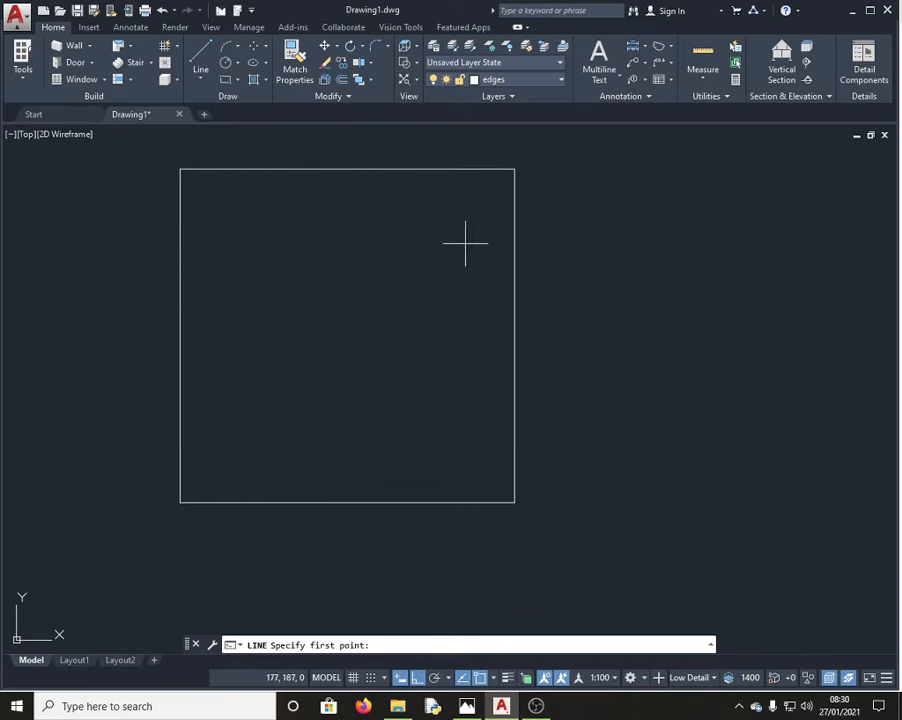
left_click(514, 168)
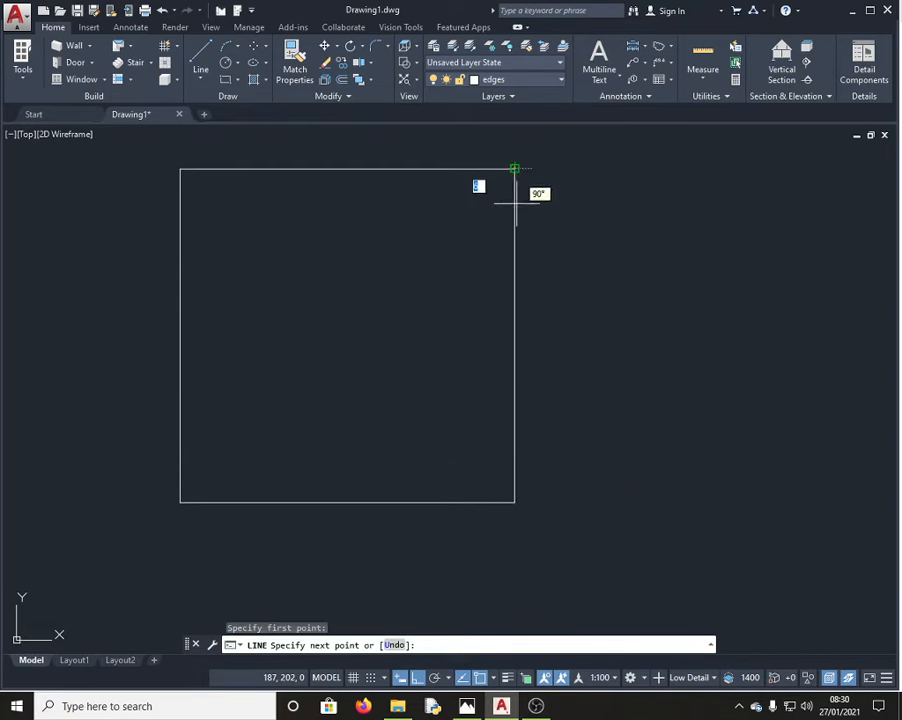
type("15")
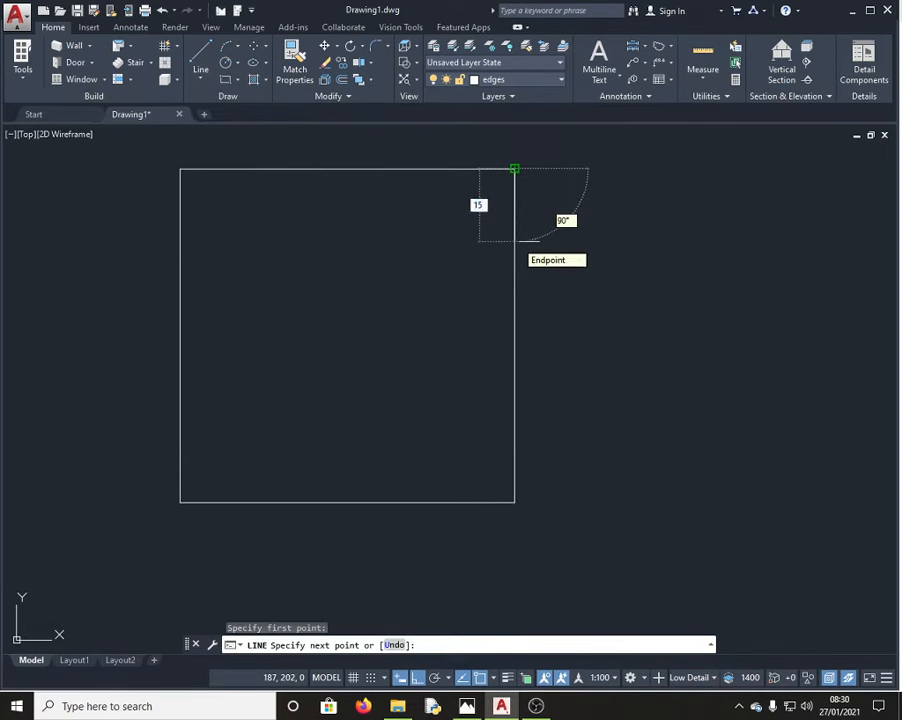
key("Return")
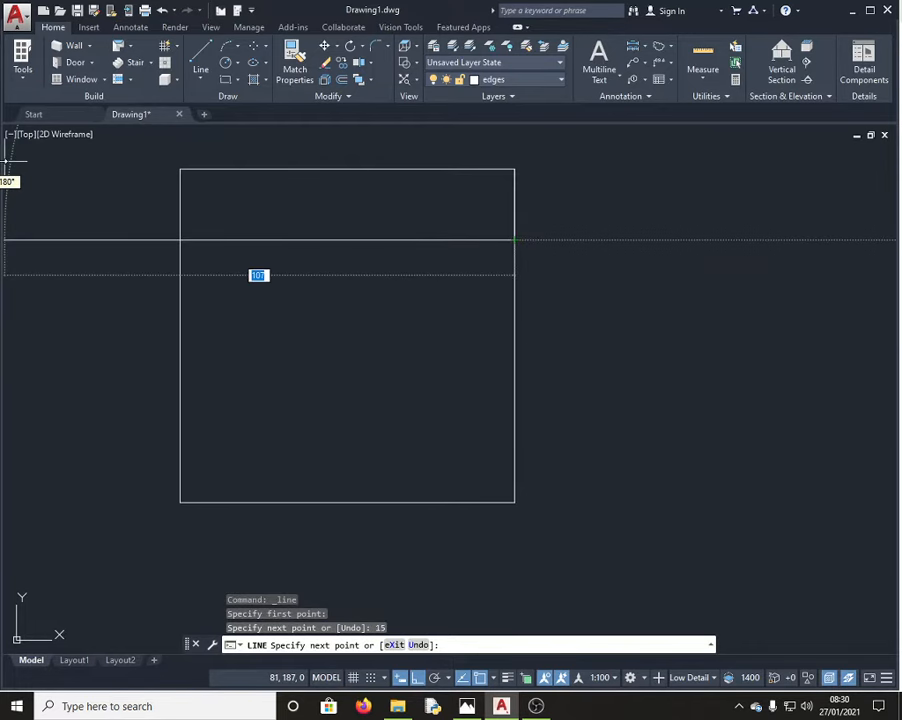
type("70")
key("Return")
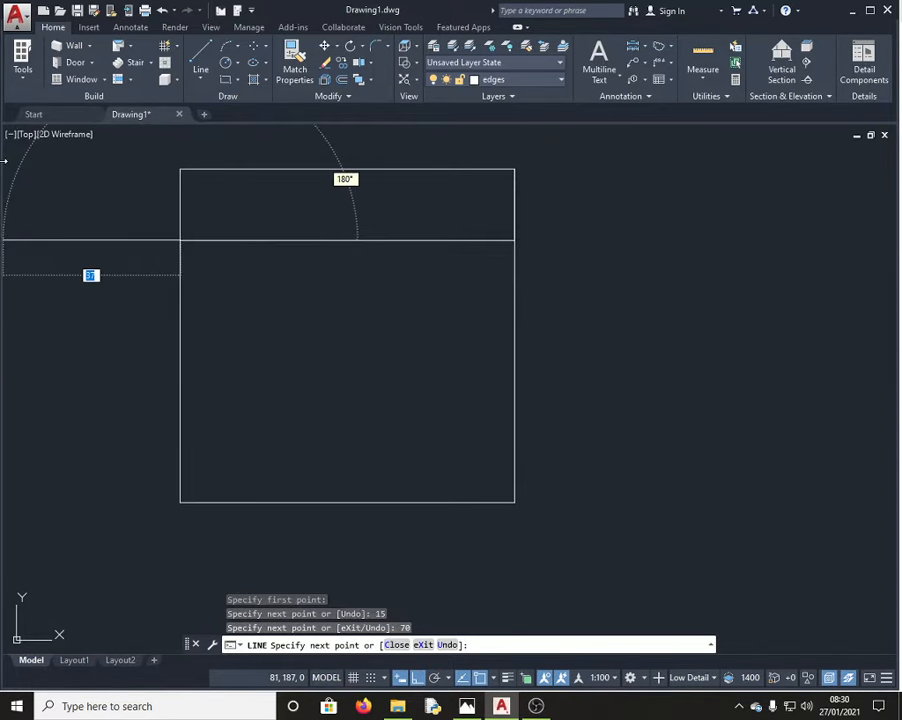
key("Escape")
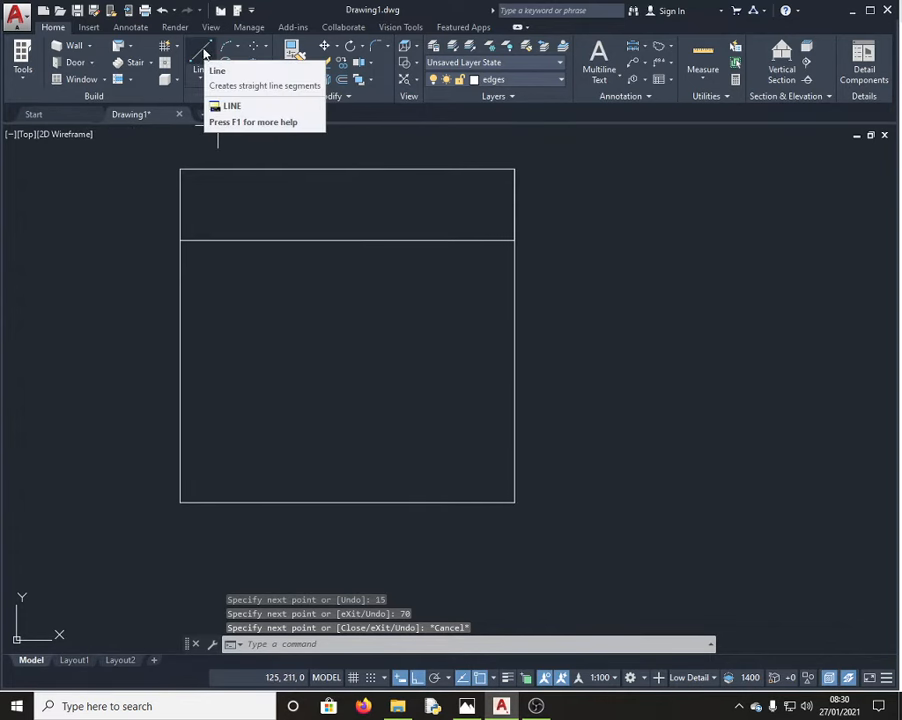
Step: Draw a second 70-long line down from the top-left corner, 15 in from the left edge
left_click(203, 50)
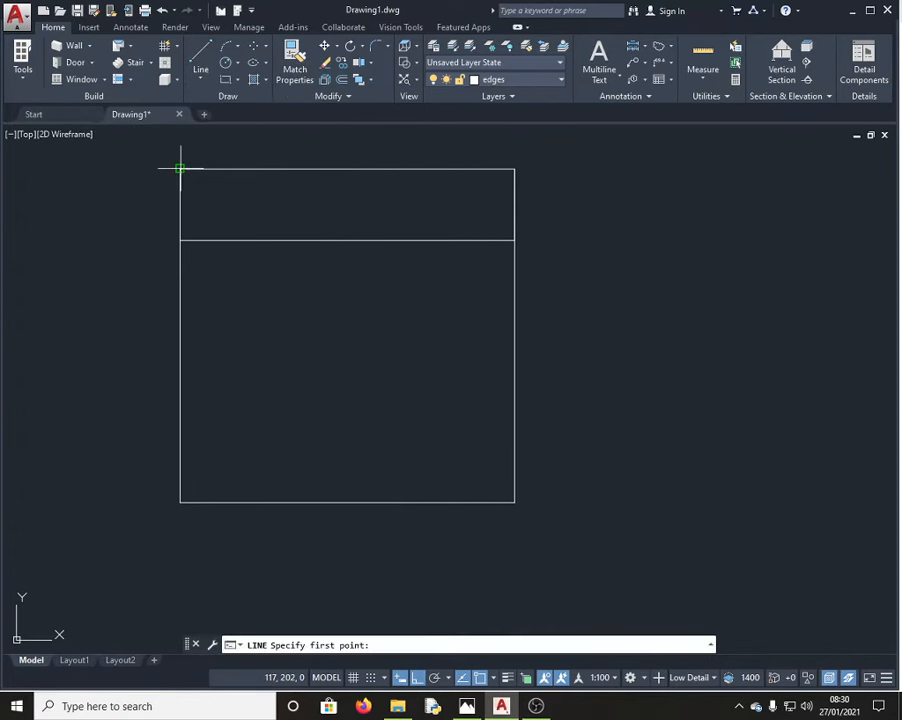
left_click(180, 169)
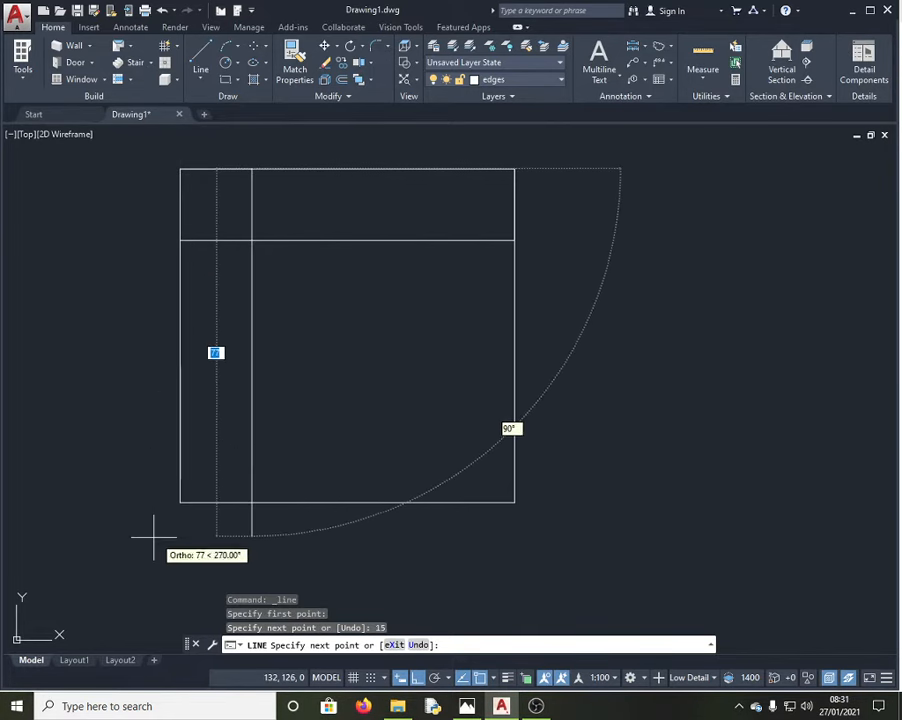
type("7")
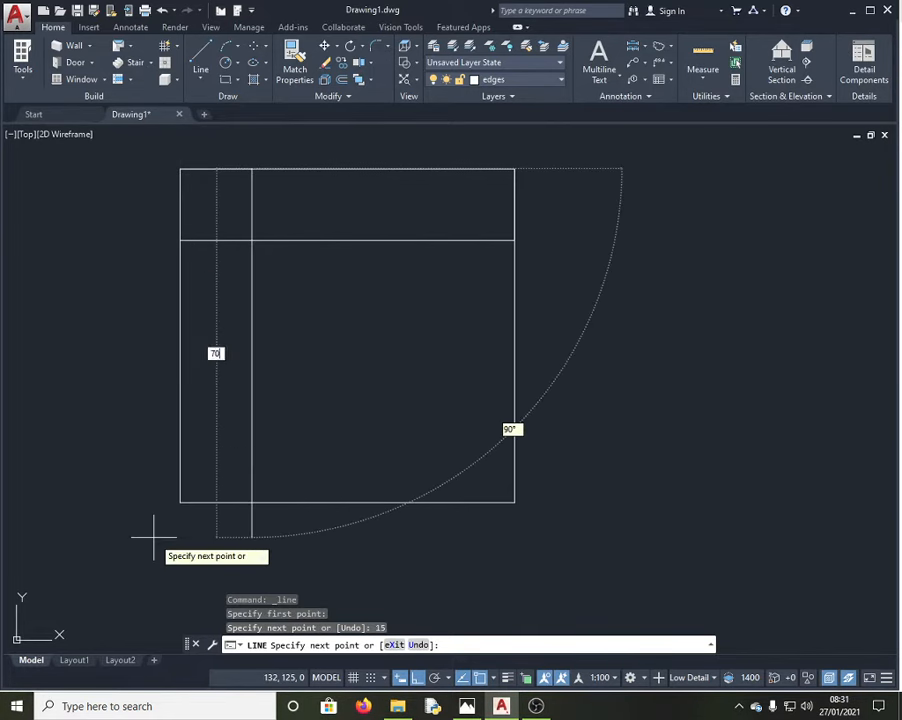
type("0")
key("Return")
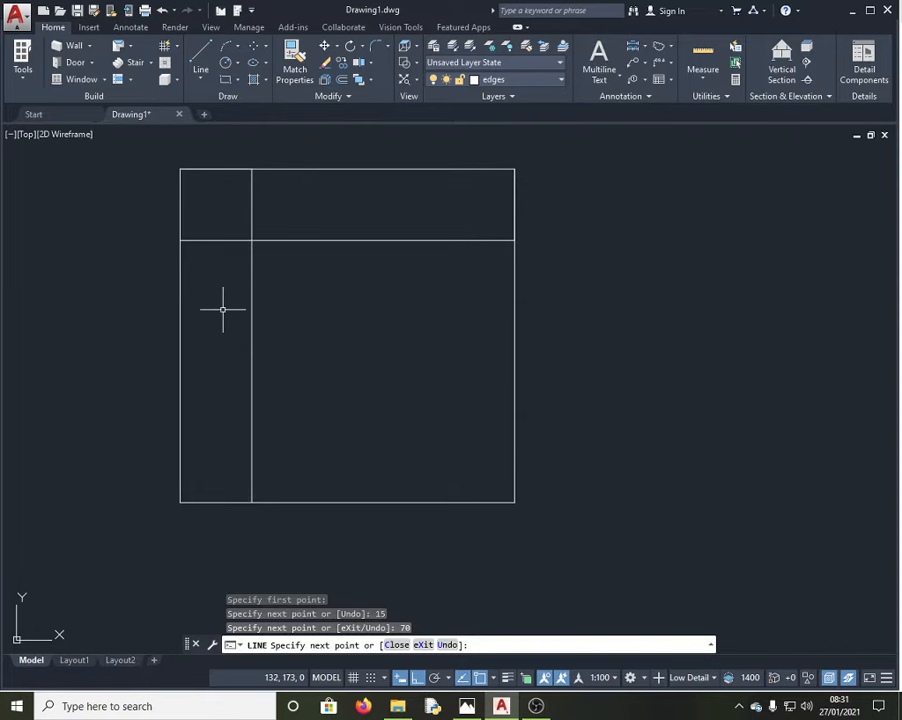
key("Escape")
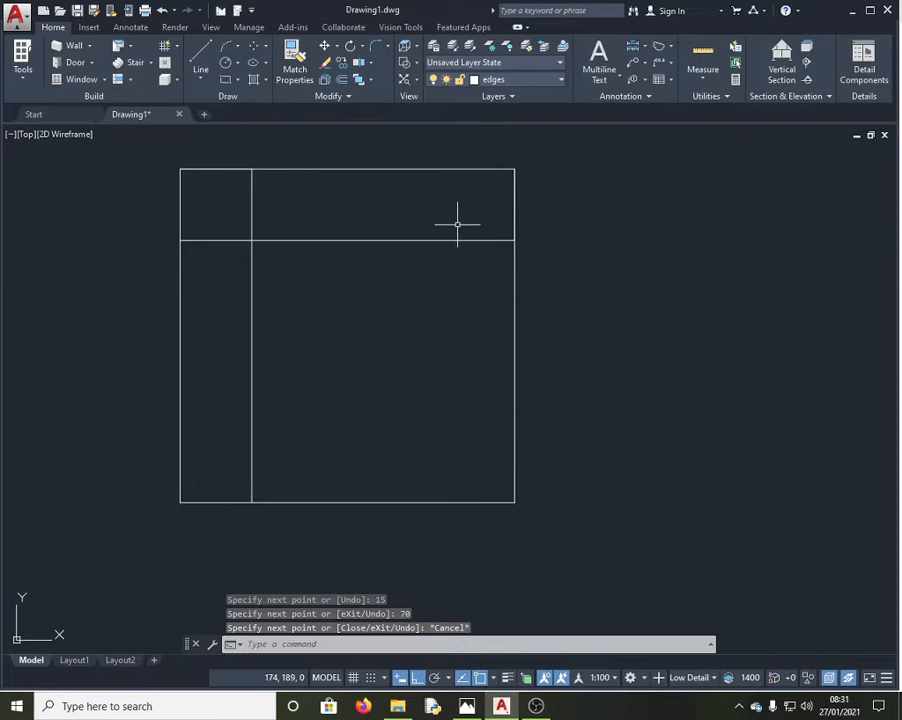
Step: Erase the two short duplicate segments on the square's right and top edges
left_click(514, 203)
key("Delete")
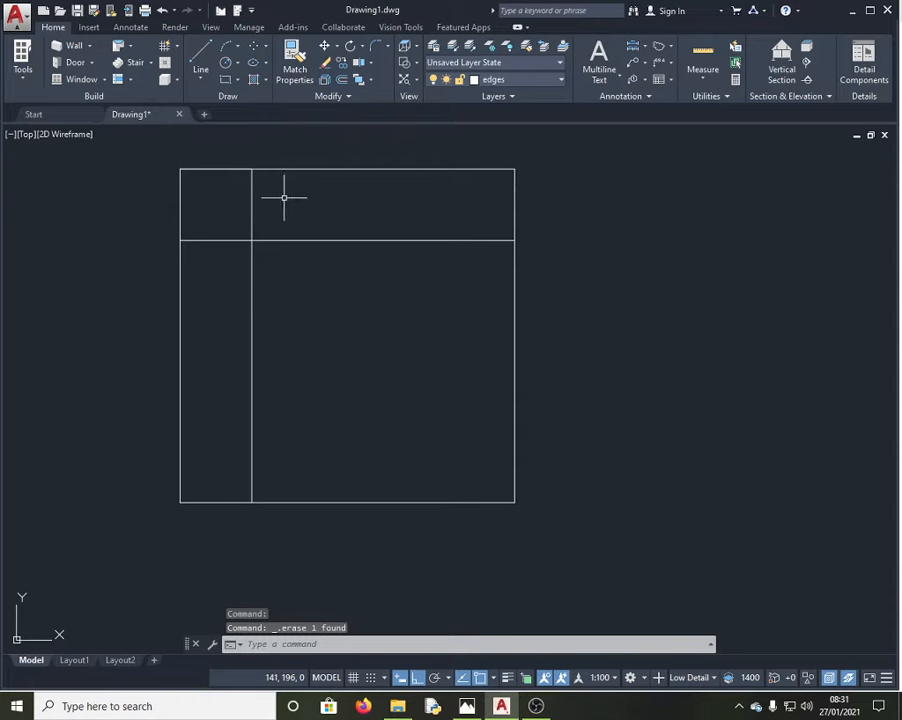
left_click(213, 169)
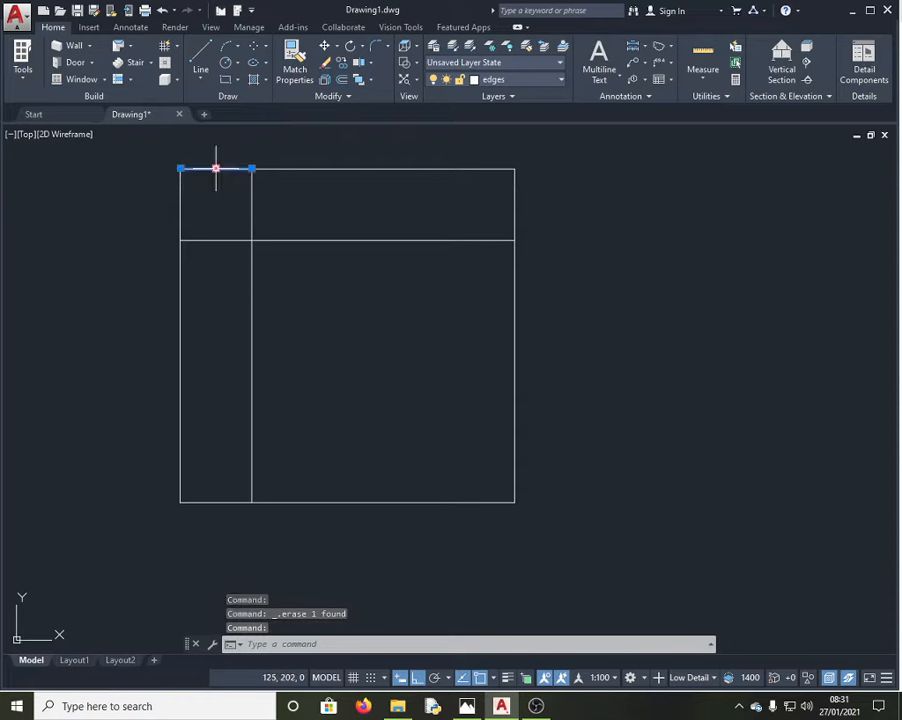
type("e")
key("Return")
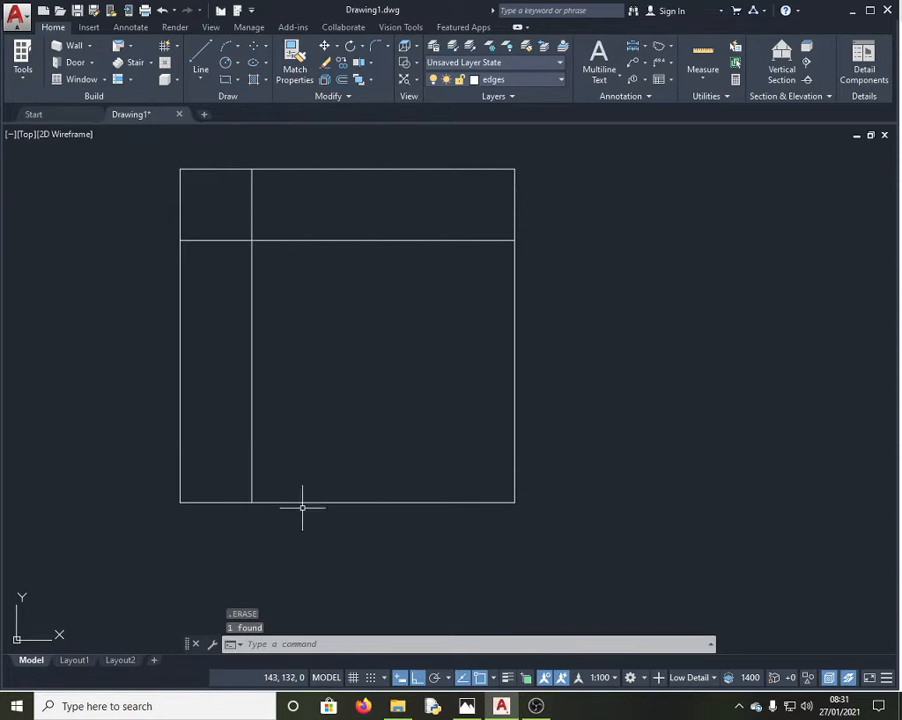
Step: Trim the two inner lines against each other so they meet in an L-shaped corner
left_click(293, 644)
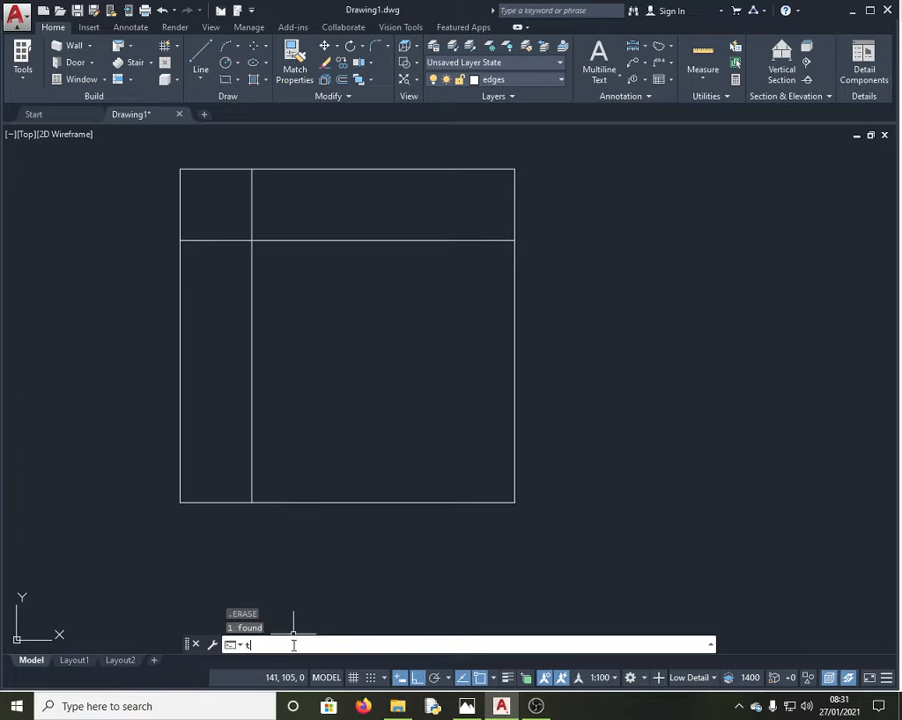
type("trim")
key("Return")
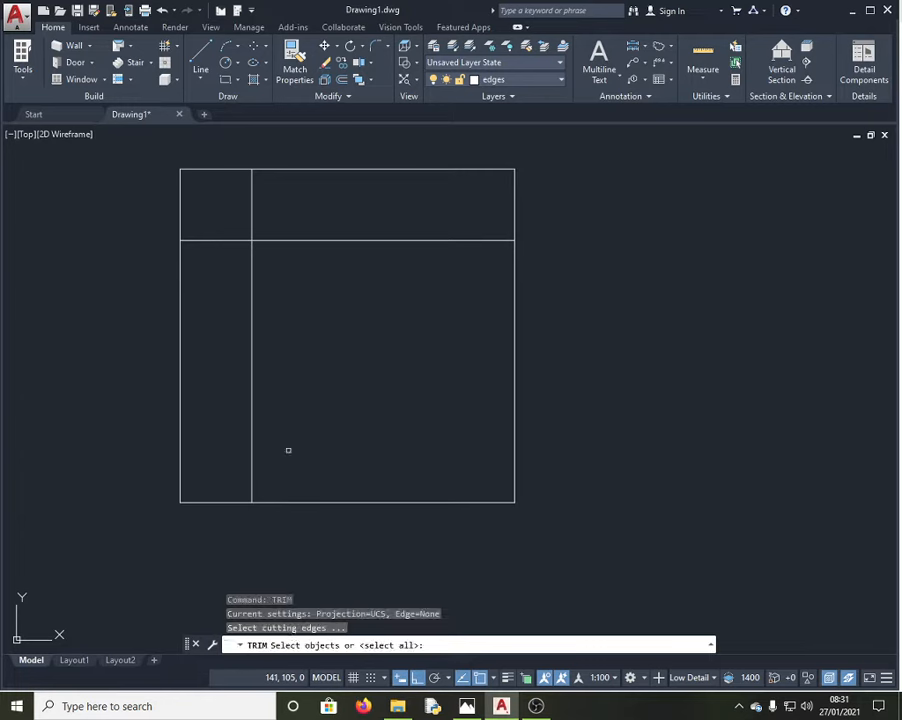
left_click(346, 240)
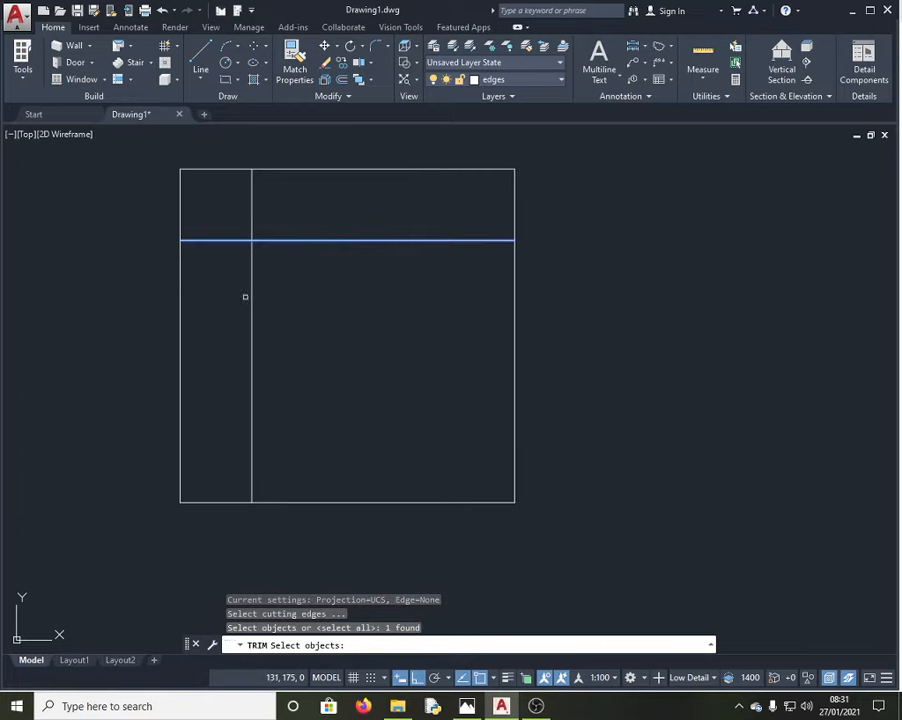
left_click(251, 290)
key("Return")
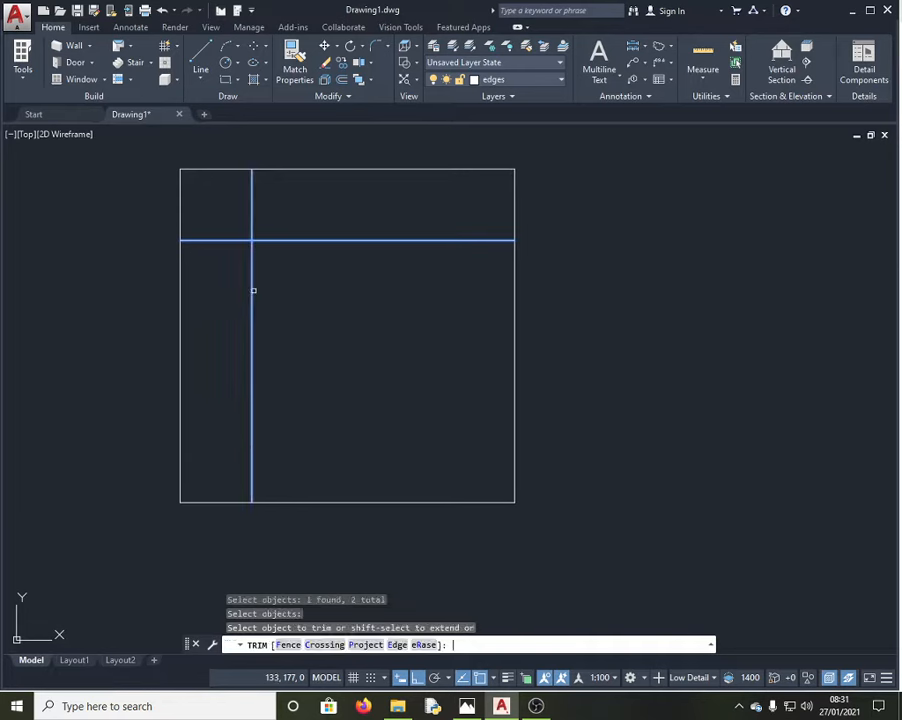
left_click(252, 208)
left_click(227, 241)
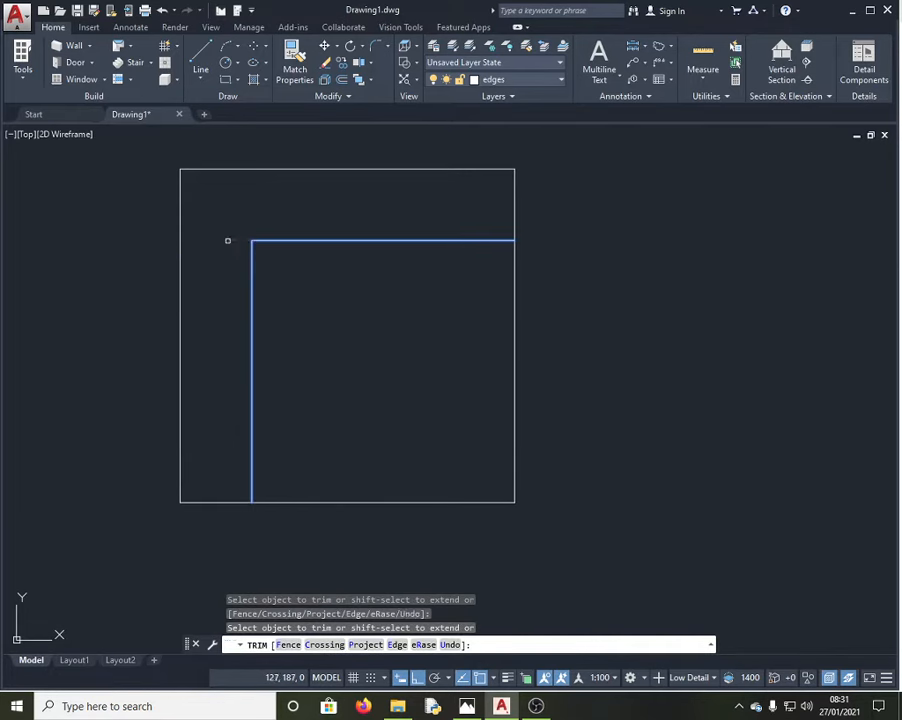
left_click(346, 232)
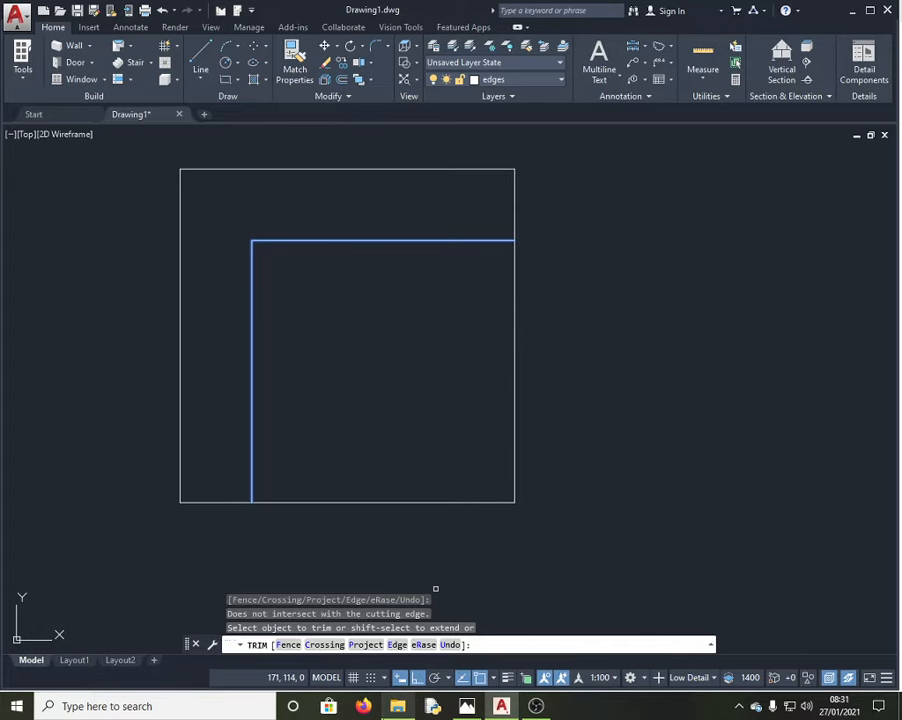
left_click(467, 706)
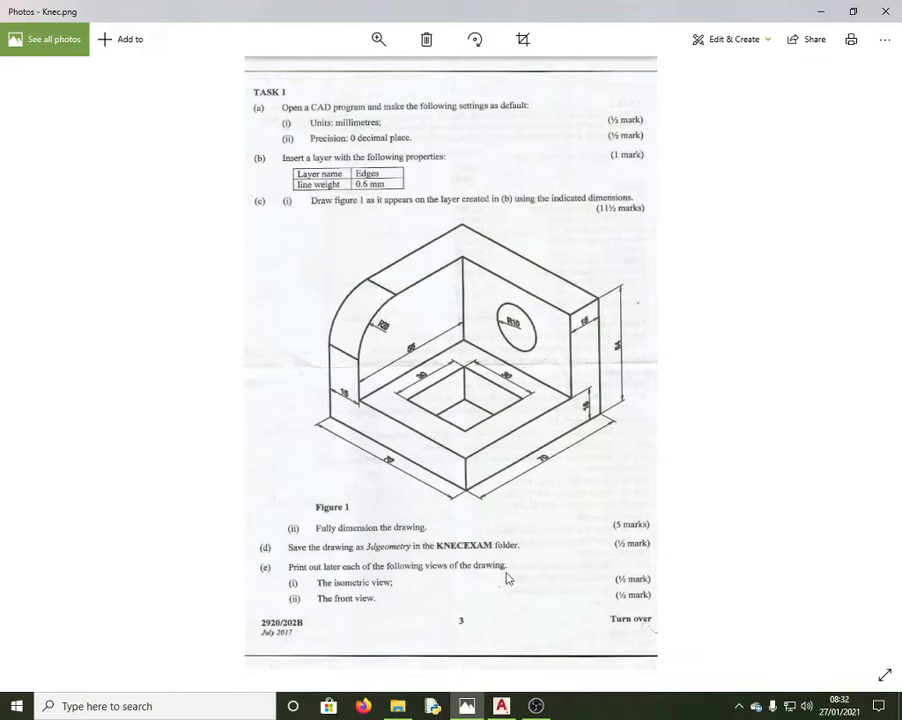
left_click(501, 706)
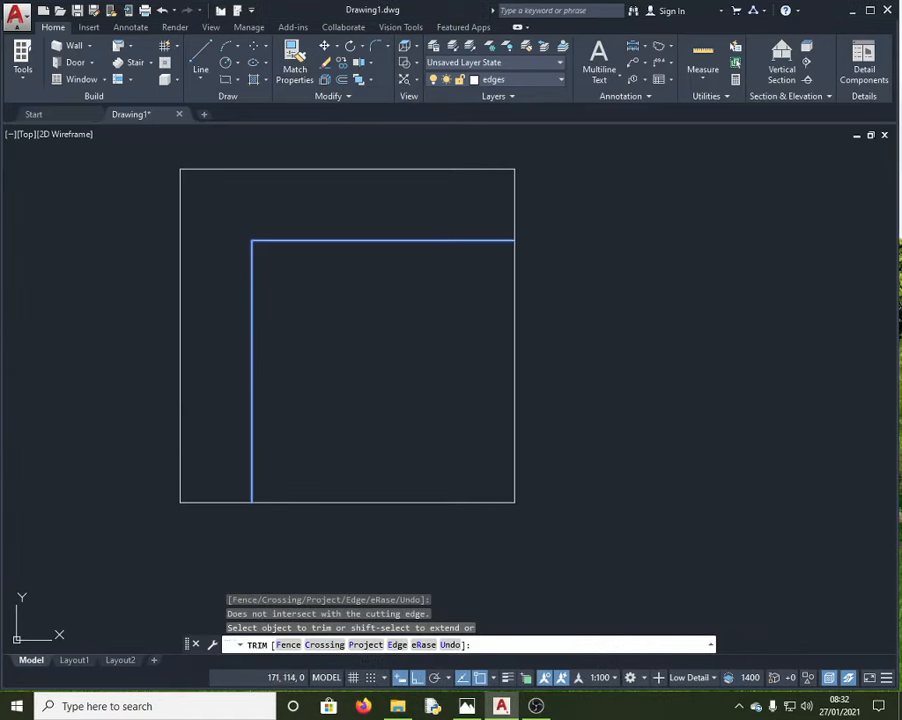
Step: Draw a 30 × 30 square starting 12.5 right and 12.5 down from the L's inner corner
left_click(201, 58)
left_click(251, 240)
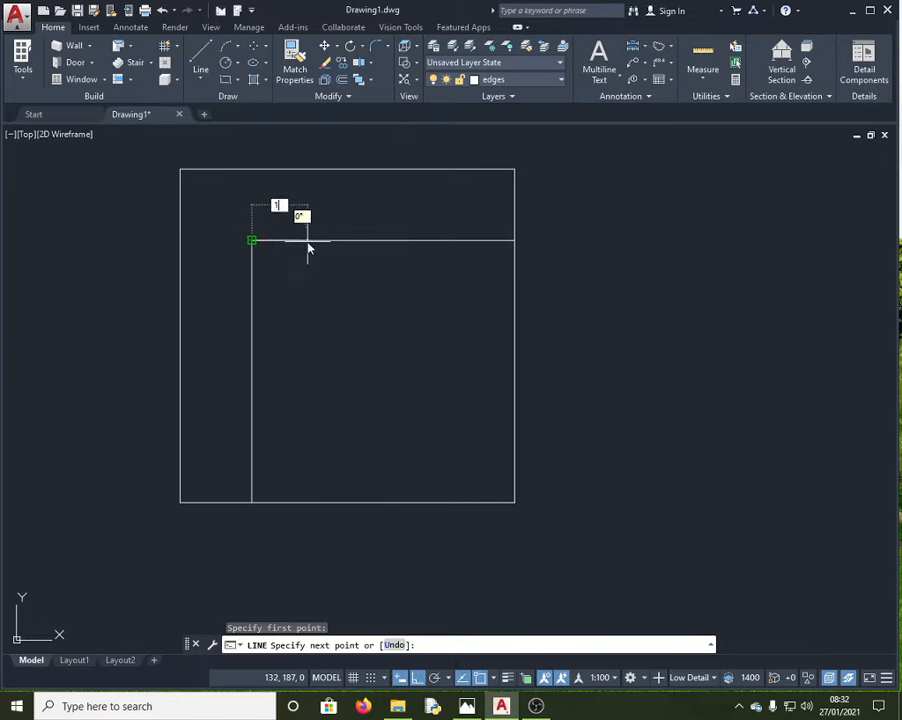
key("Return")
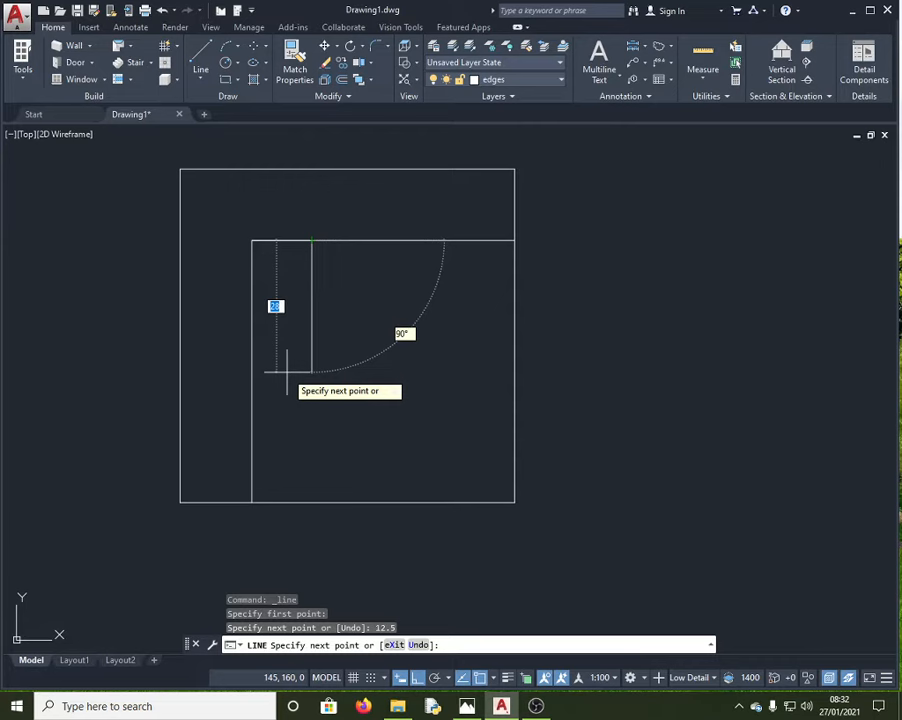
type("12.5")
key("Return")
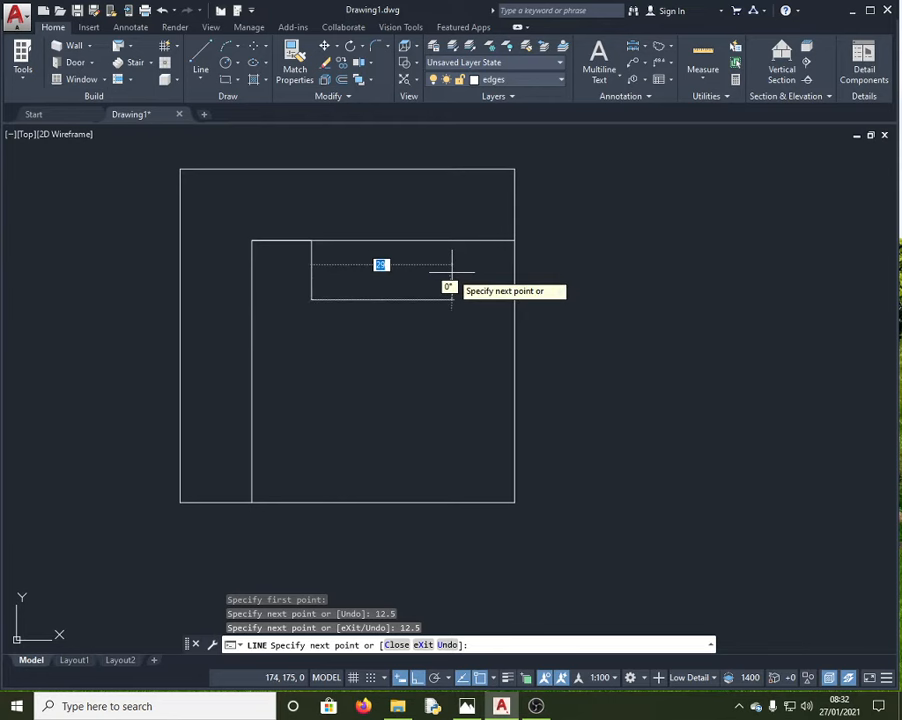
type("30")
key("Return")
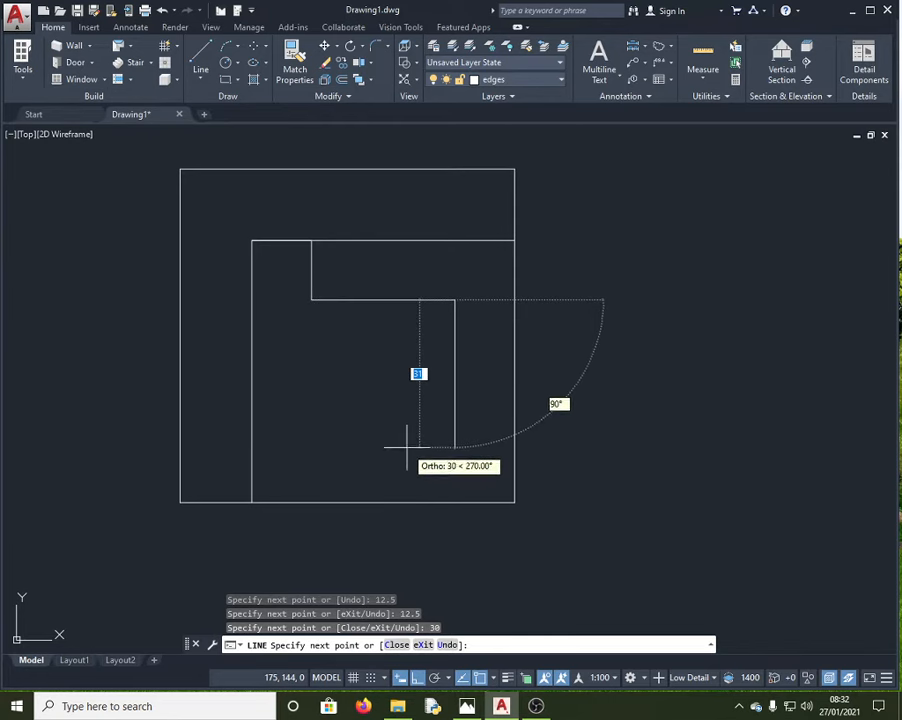
type("30")
key("Return")
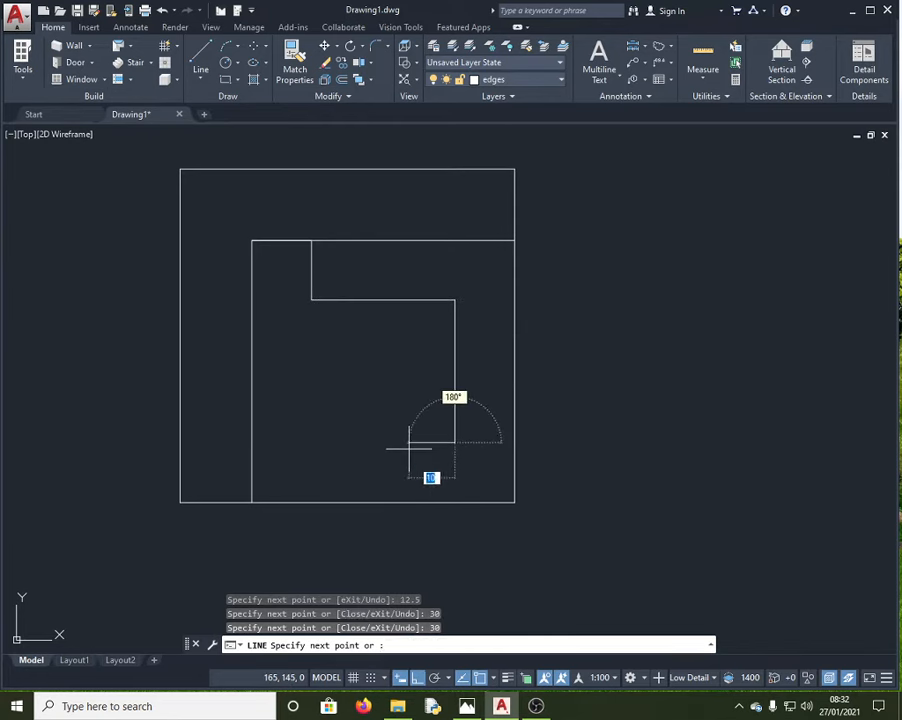
type("3")
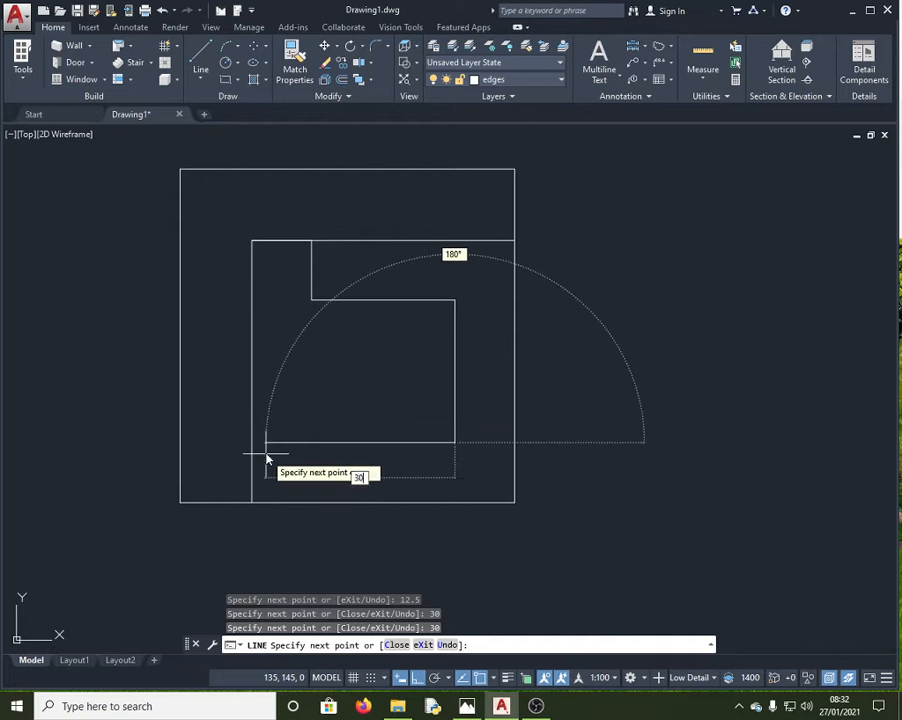
type("0")
key("Return")
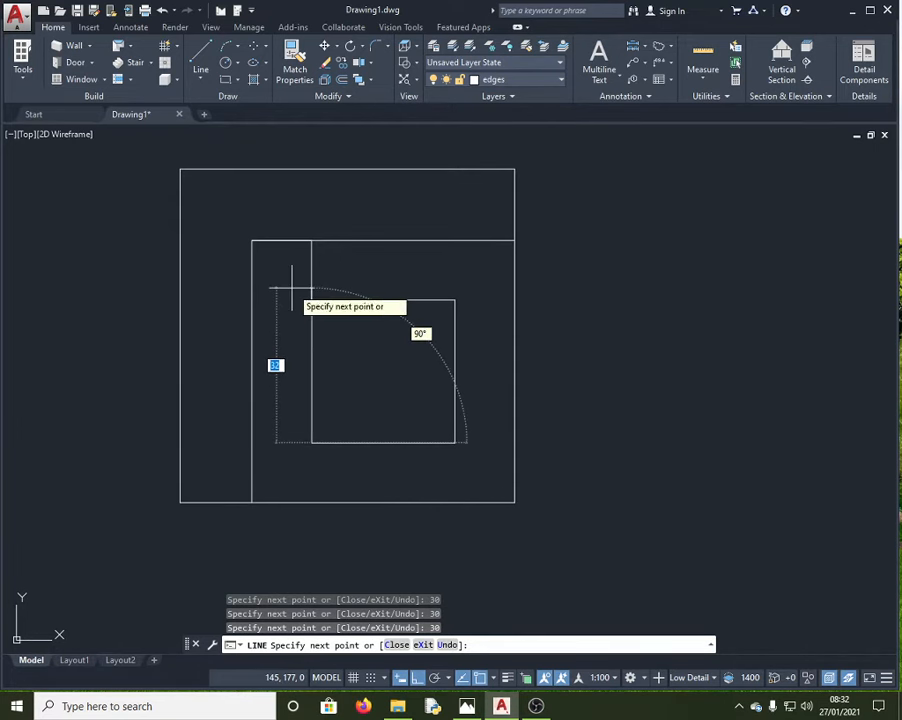
type("30")
key("Escape")
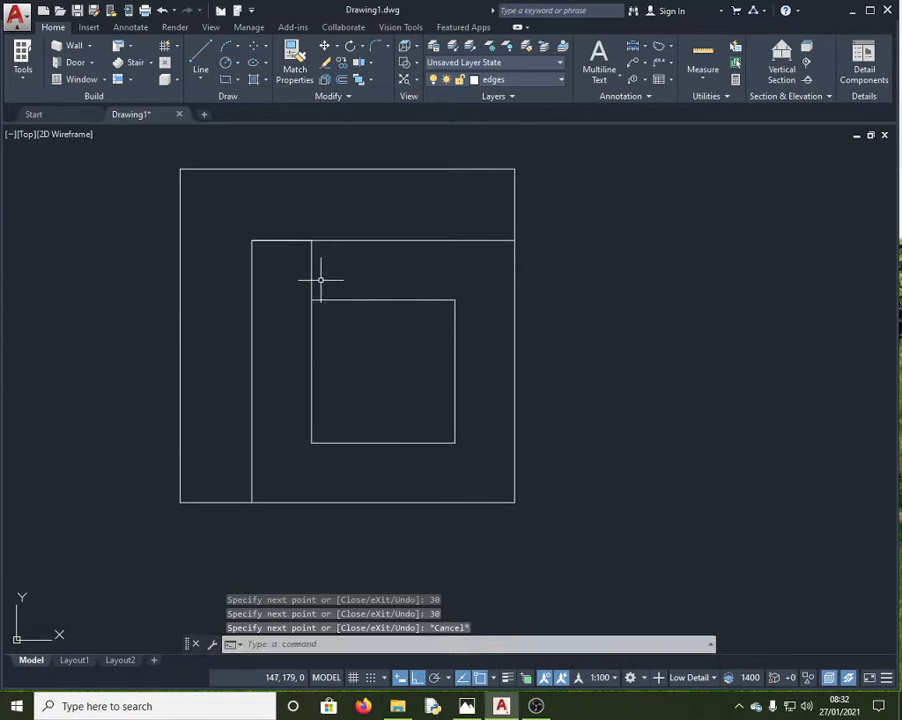
Step: Erase the two short 12.5 helper lines used to position the square
left_click(311, 270)
key("Delete")
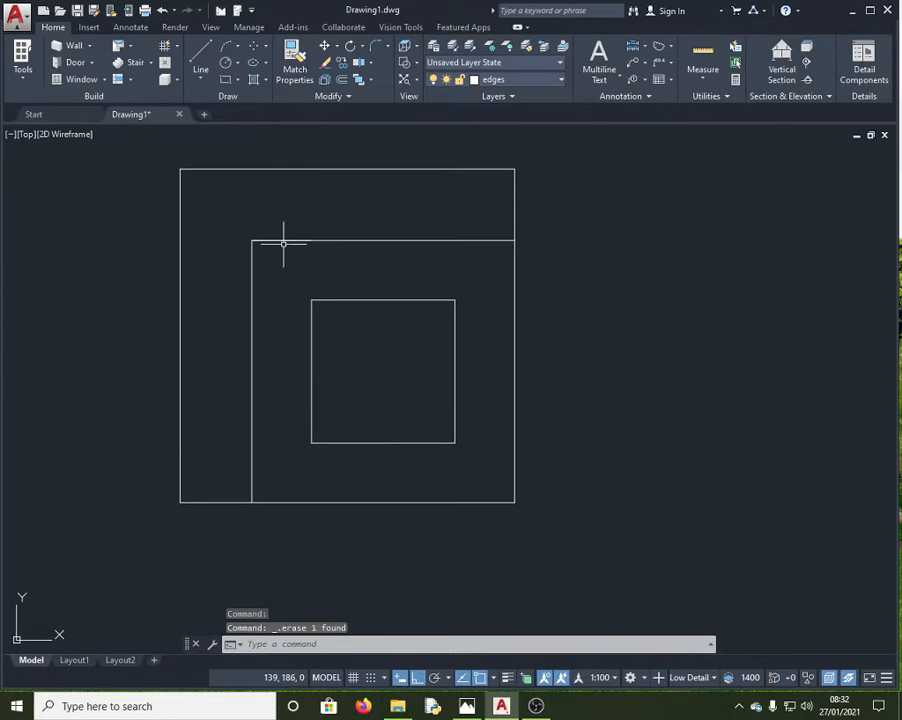
left_click(282, 240)
key("Escape")
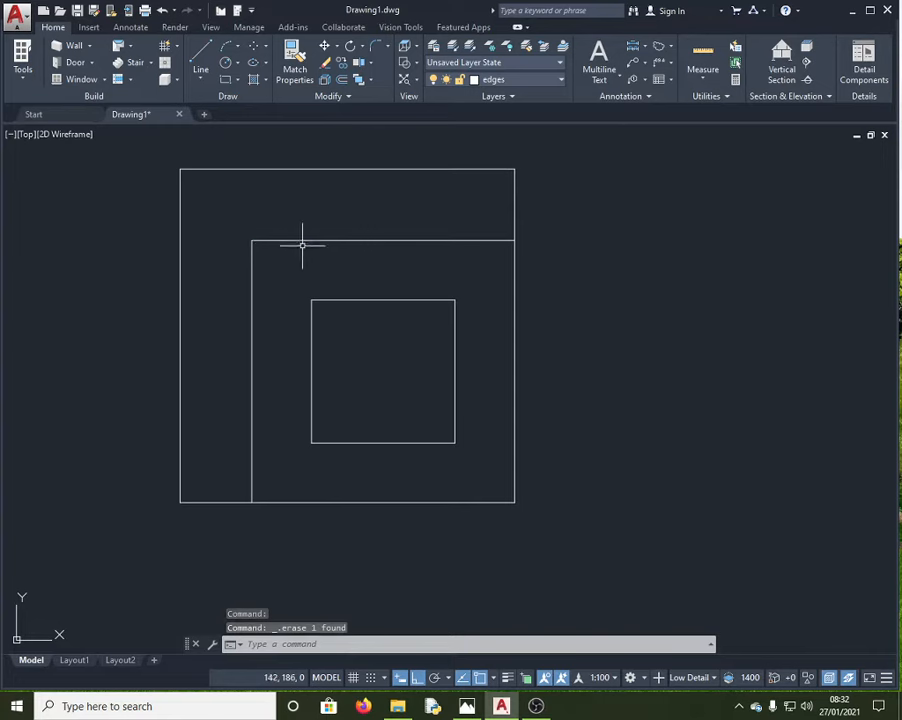
Step: Switch the viewport to the Conceptual visual style and orbit it into a tilted 3D view
left_click(214, 28)
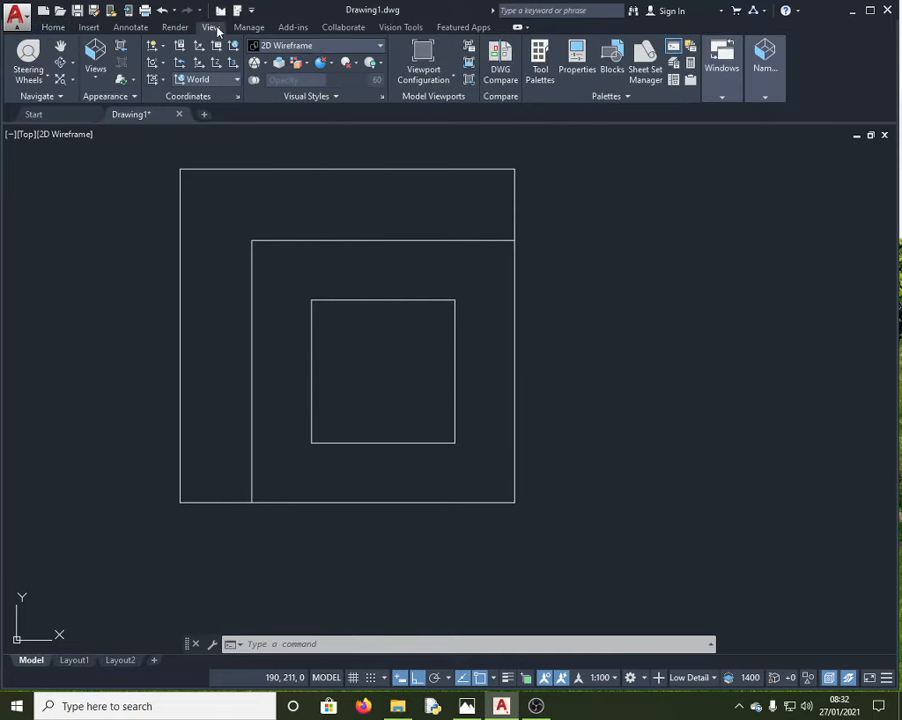
left_click(380, 46)
left_click(338, 88)
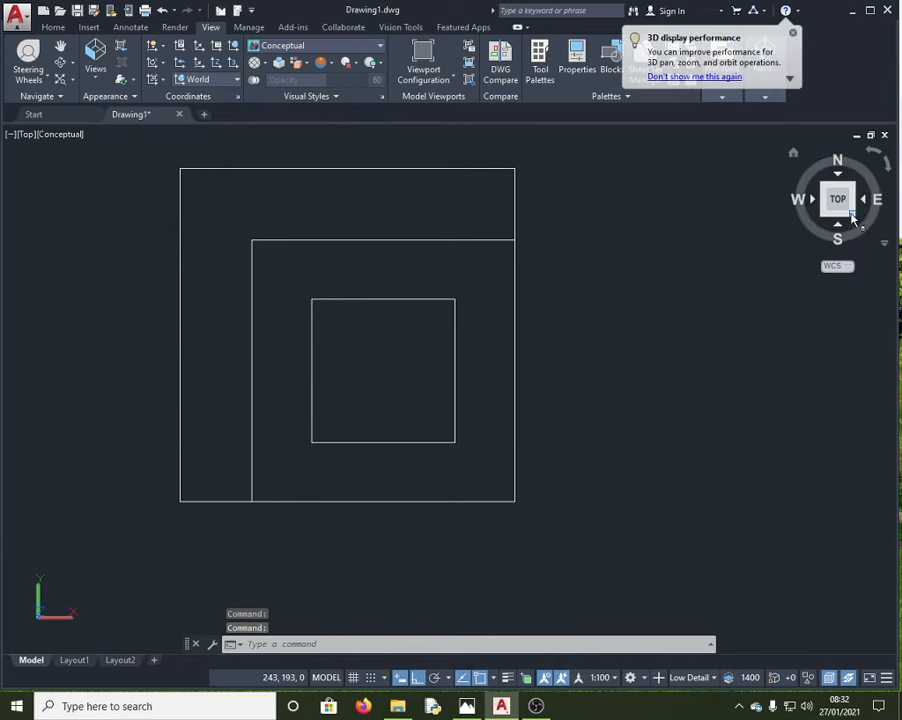
left_click_drag(842, 198, 796, 162)
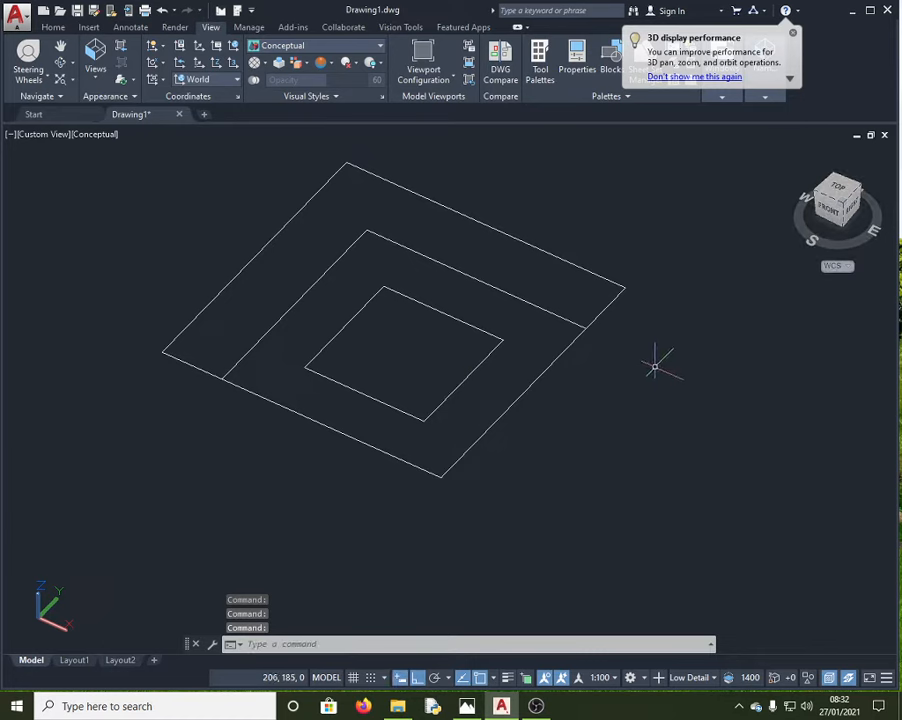
key("Escape")
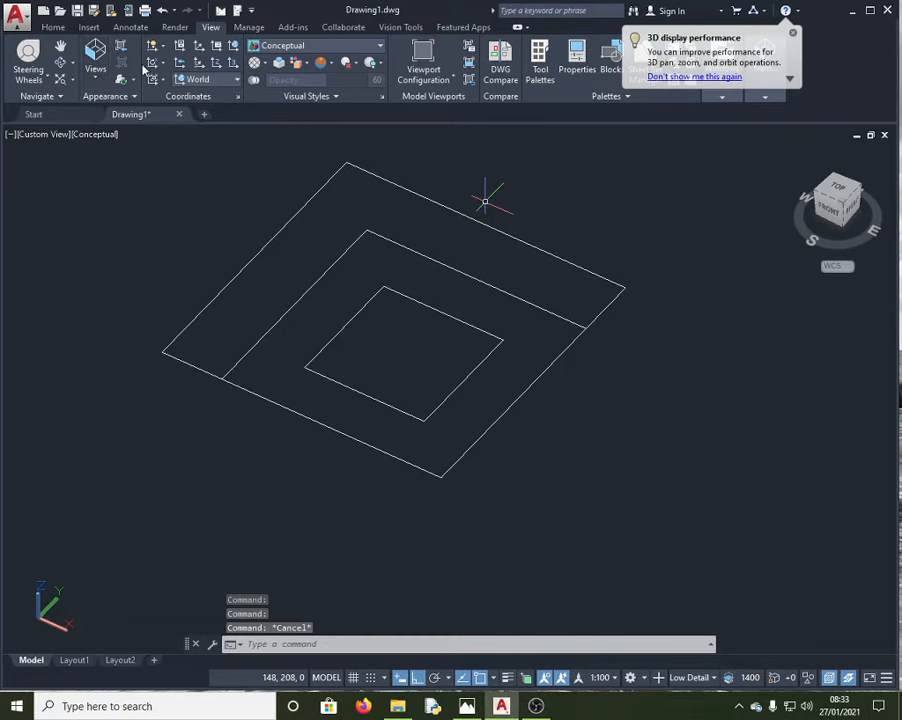
Step: Launch PRESSPULL on the L-shaped area, cancel the preview, and check the reference sheet before returning
left_click(328, 643)
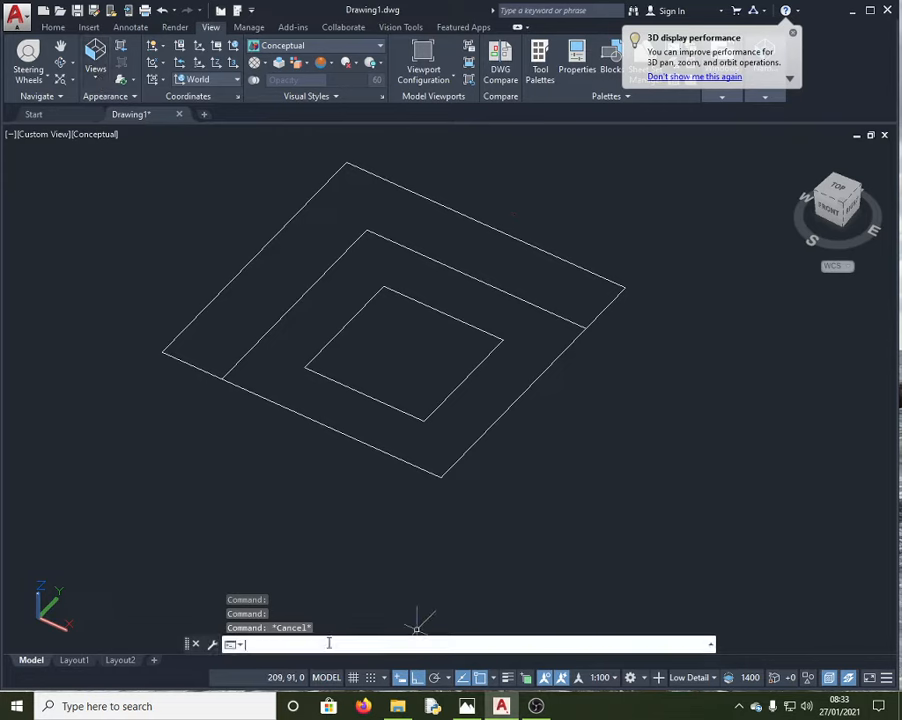
type("presspu")
key("Return")
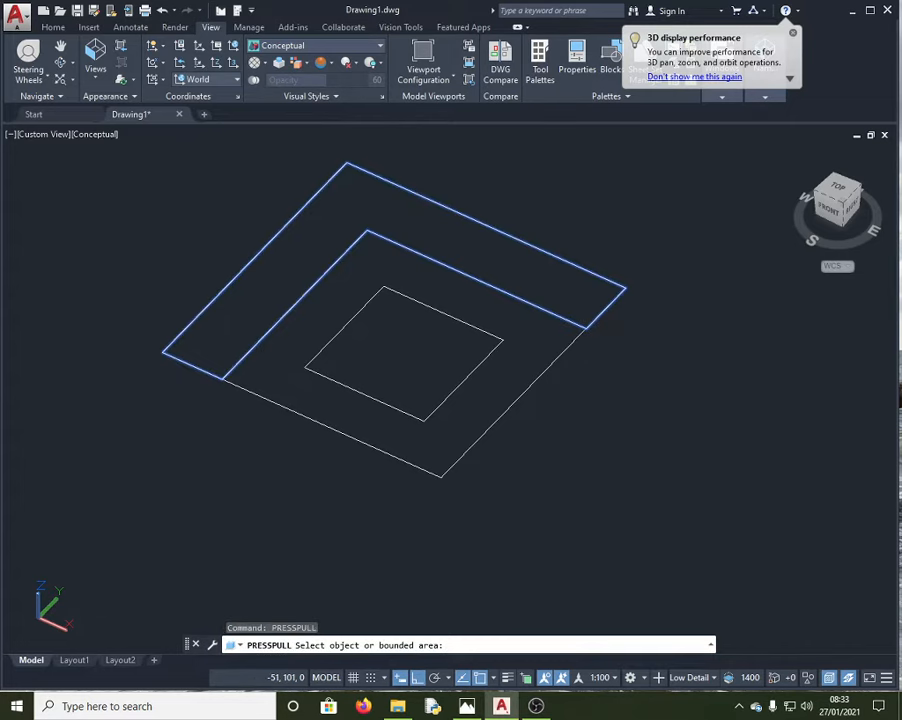
left_click(488, 250)
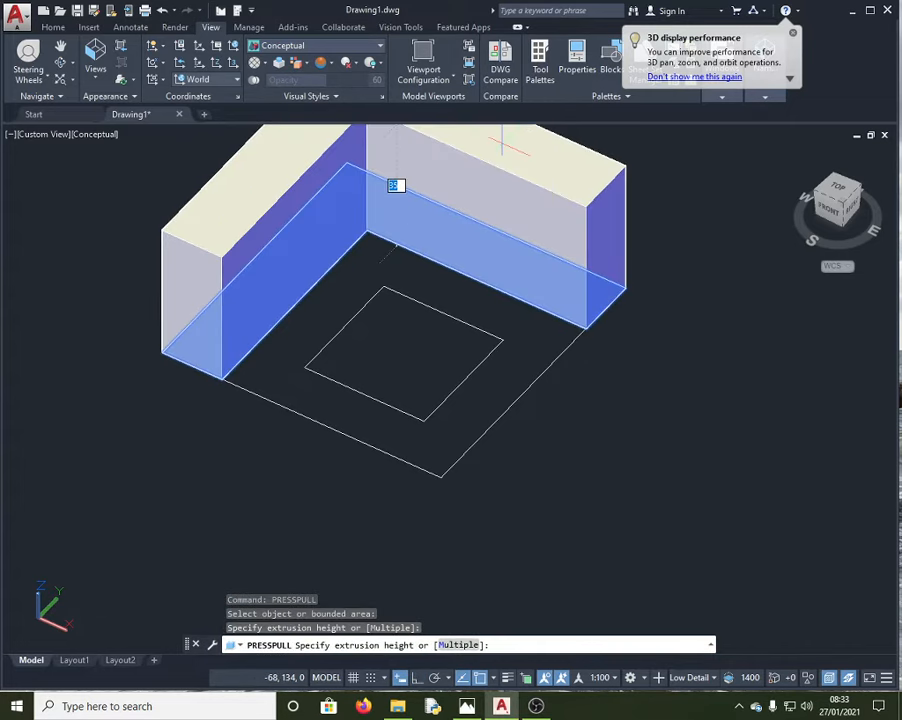
key("Escape")
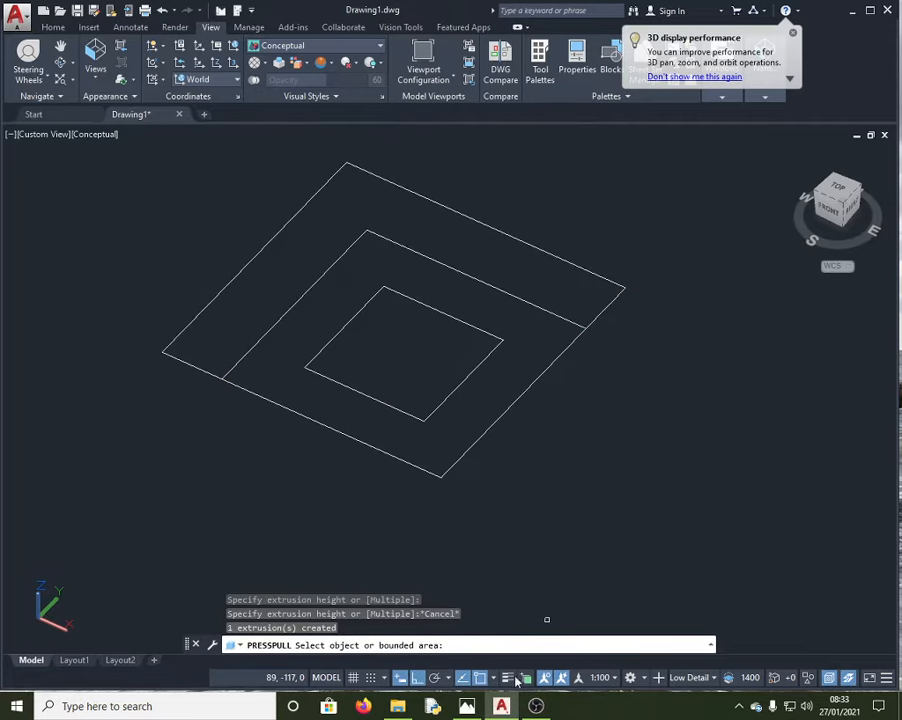
key("alt+Tab")
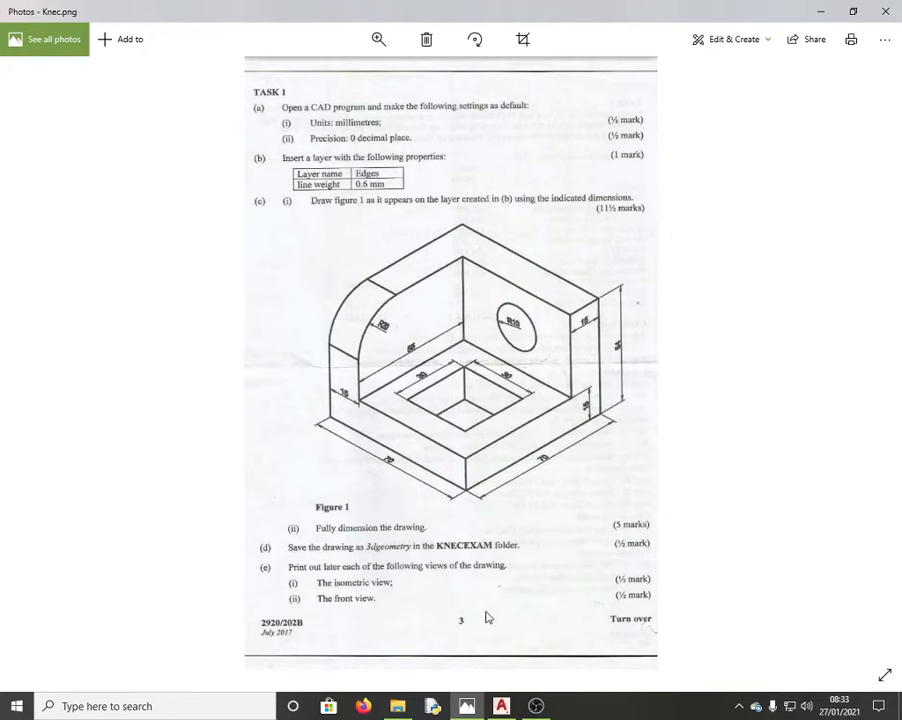
left_click(503, 705)
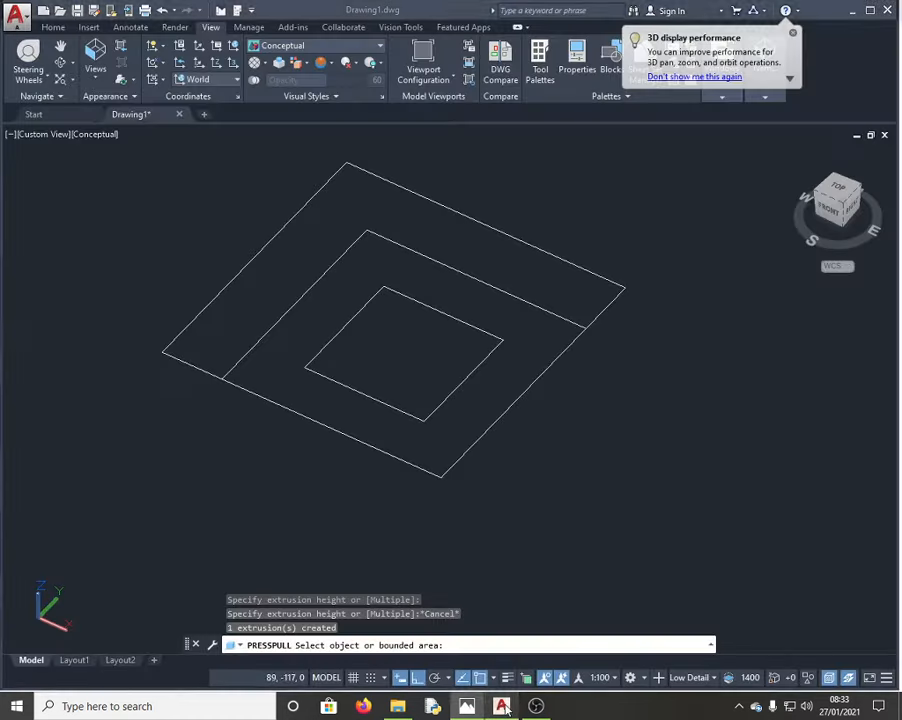
Step: Extrude the L-shaped wall area up to a height of 54
left_click(535, 275)
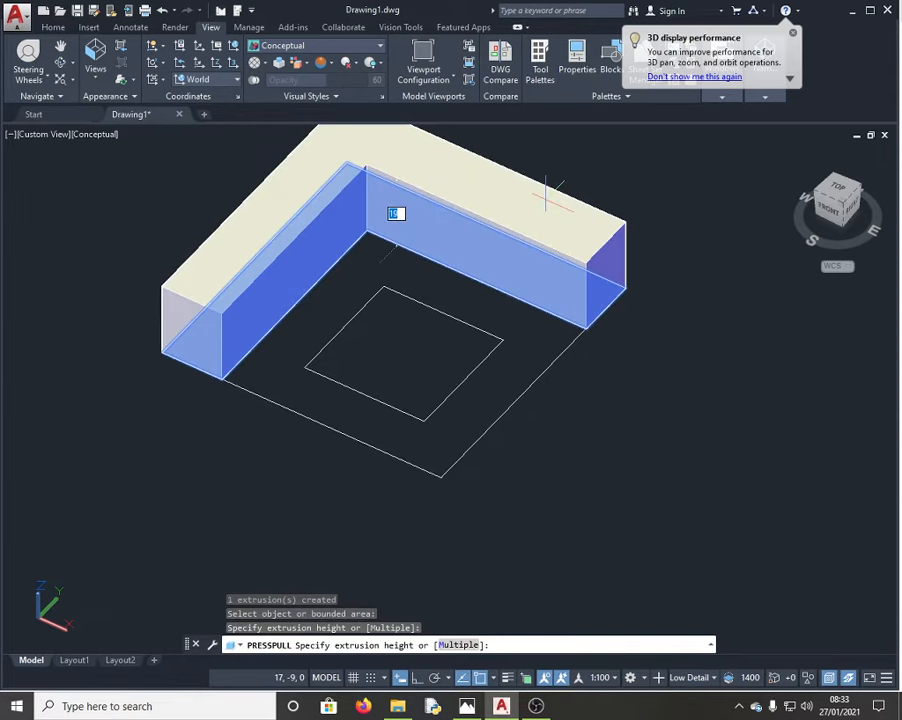
type("54")
key("Return")
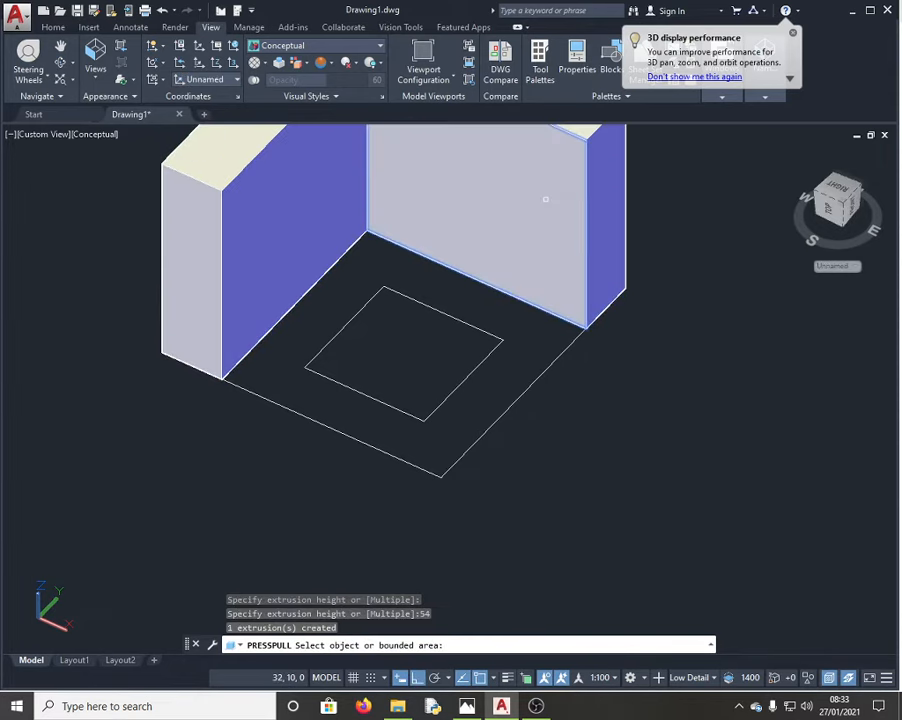
key("Escape")
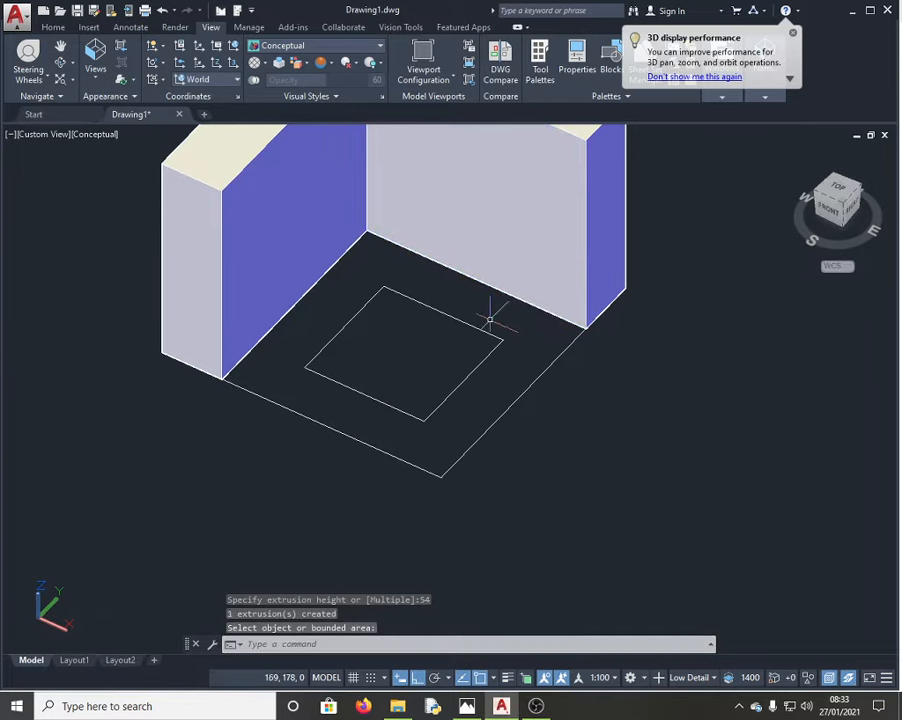
Step: Extrude the floor region around the square hole 15 thick with PRESSPULL
left_click(308, 644)
type("PRESSPULL")
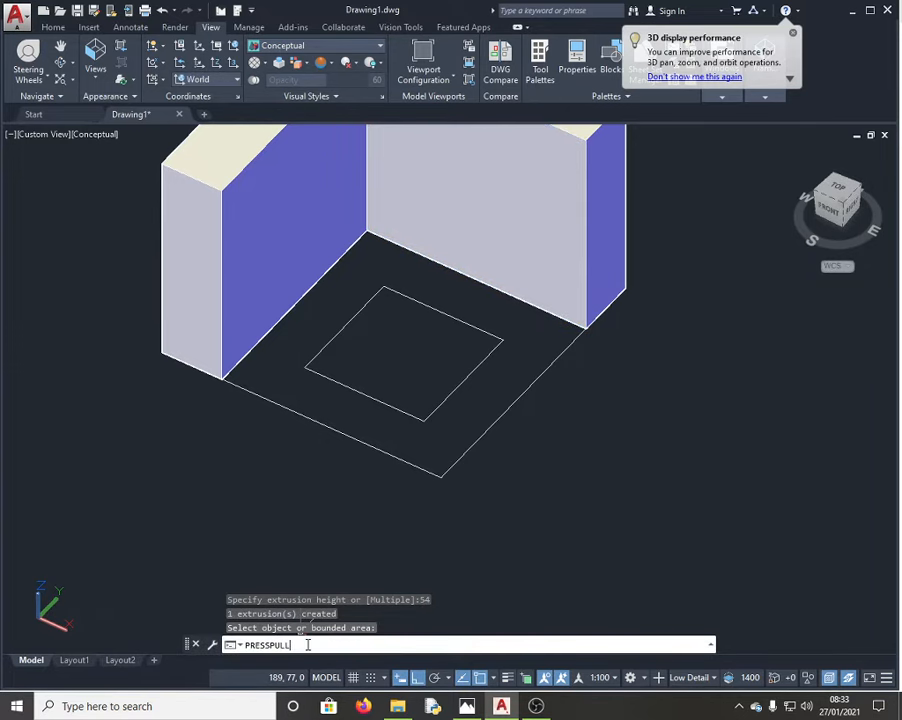
key("Return")
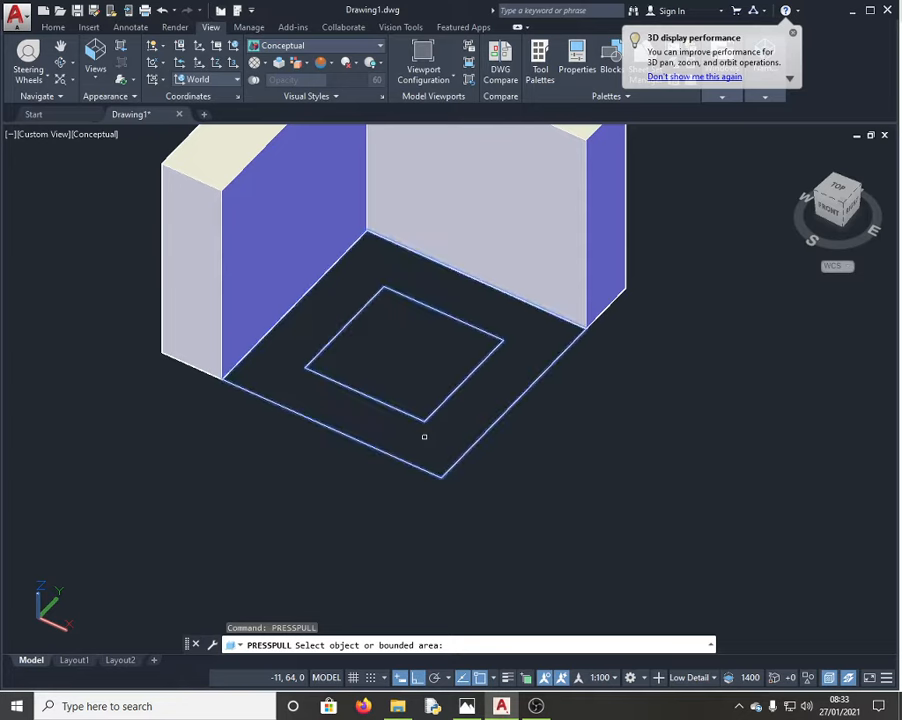
left_click(430, 437)
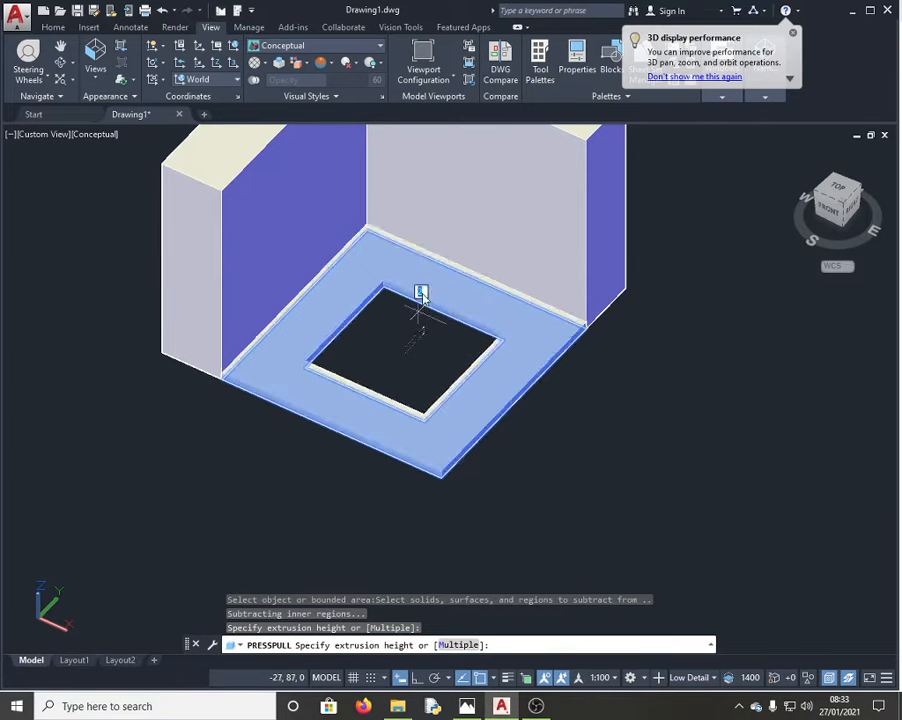
type("15")
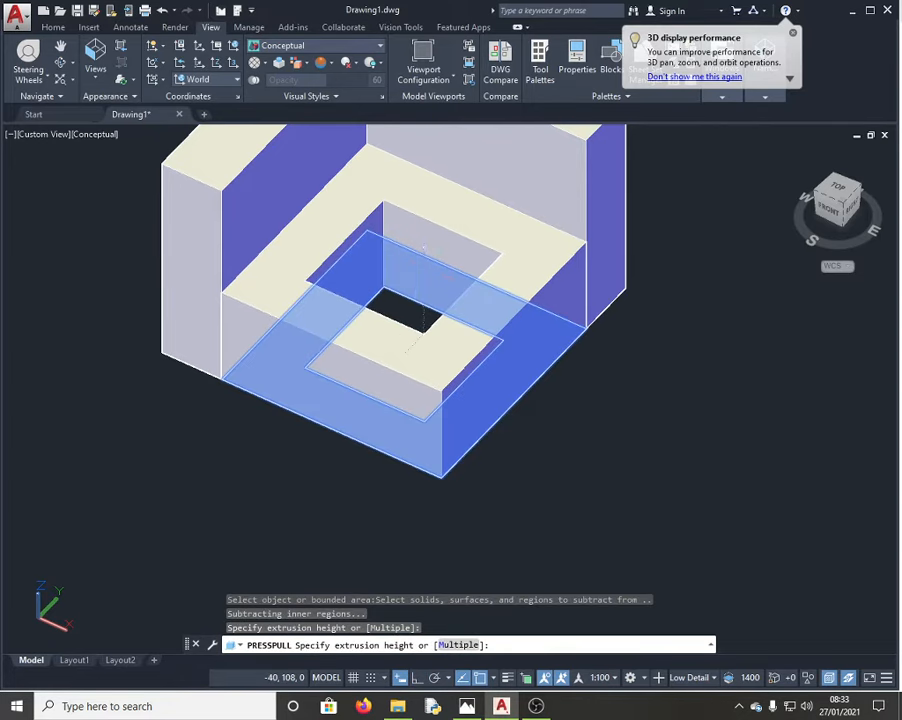
key("Return")
scroll(467, 316, "down", 3)
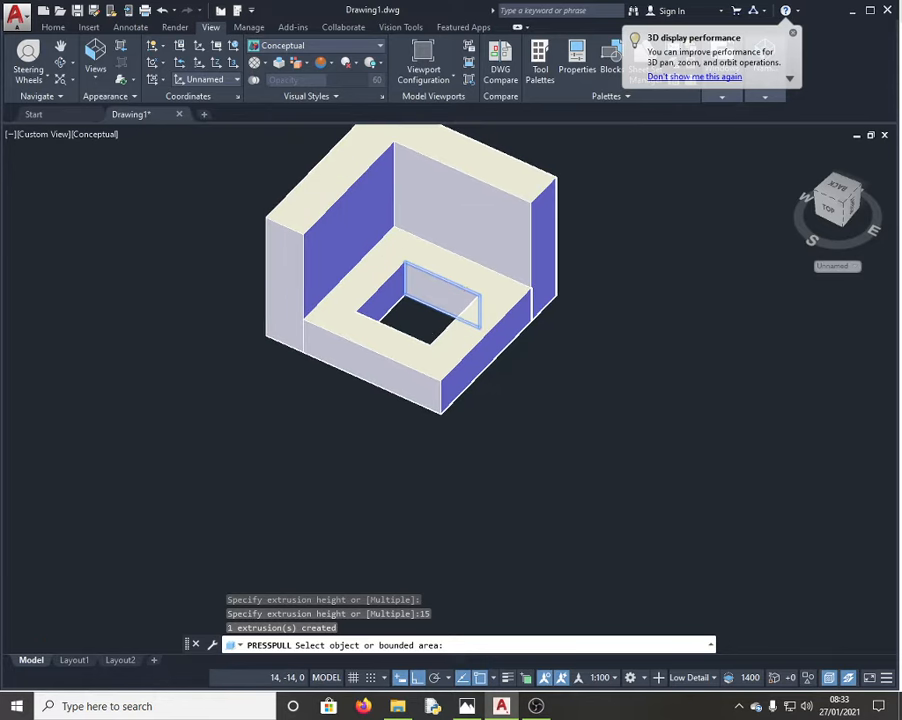
scroll(415, 225, "down", 3)
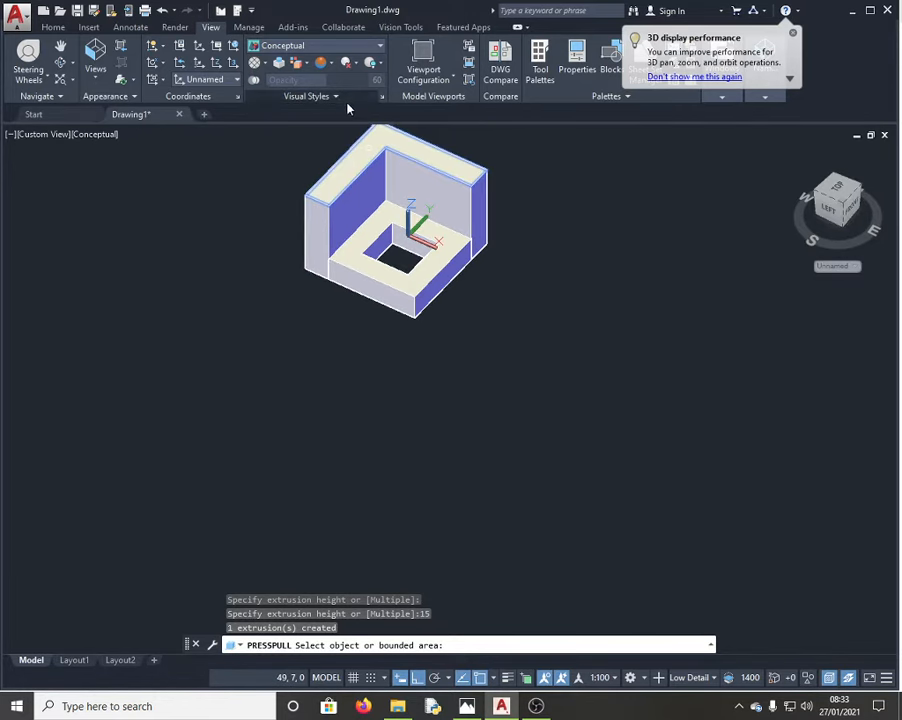
scroll(295, 207, "down", 2)
scroll(336, 132, "up", 5)
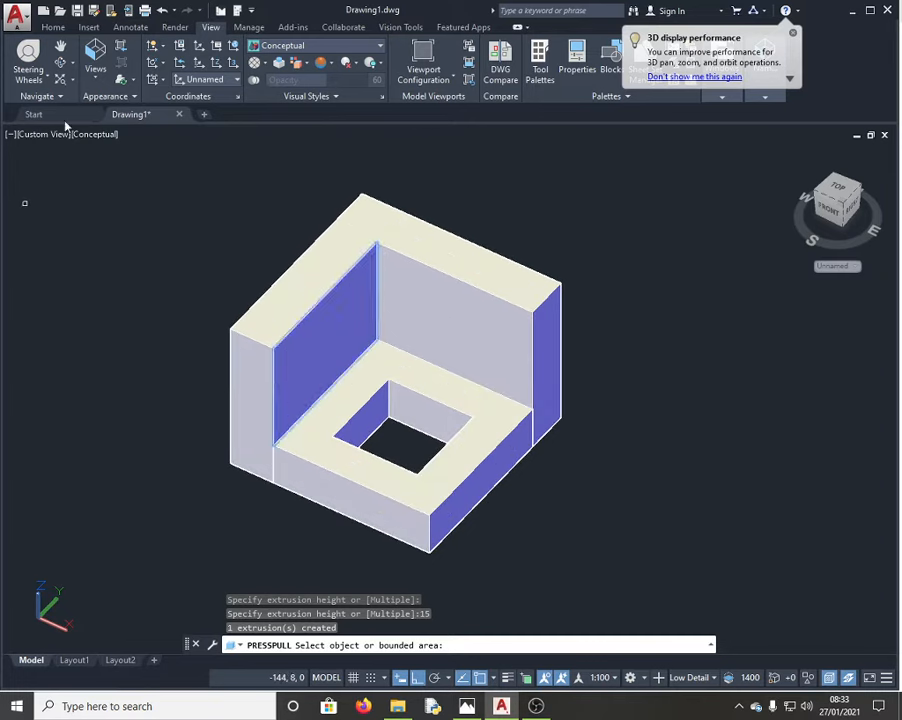
key("Return")
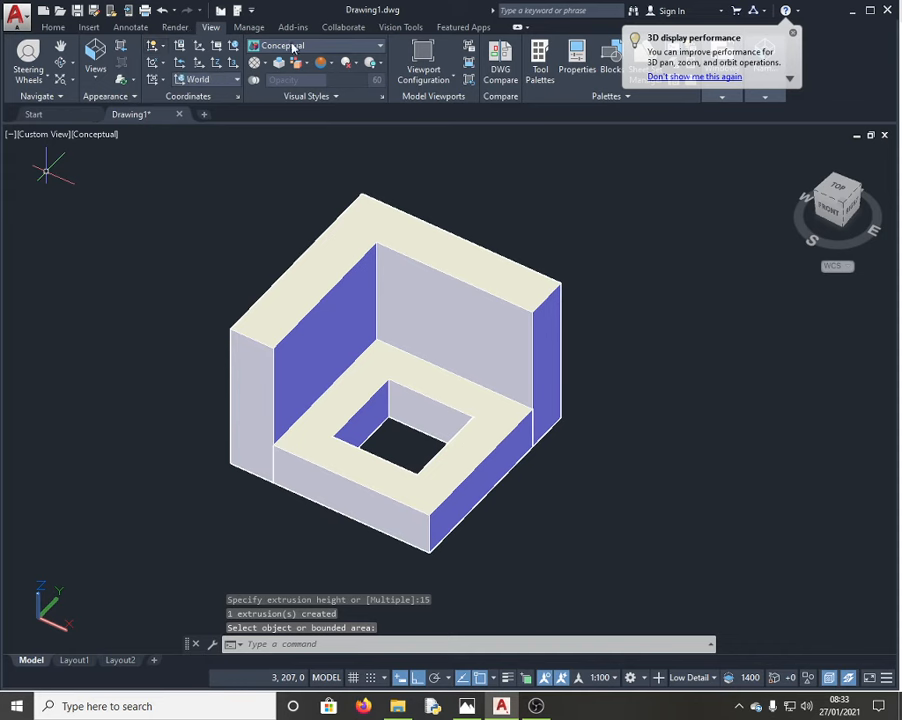
Step: Draw a helper line from a wall corner running diagonally up and to the right
left_click(47, 27)
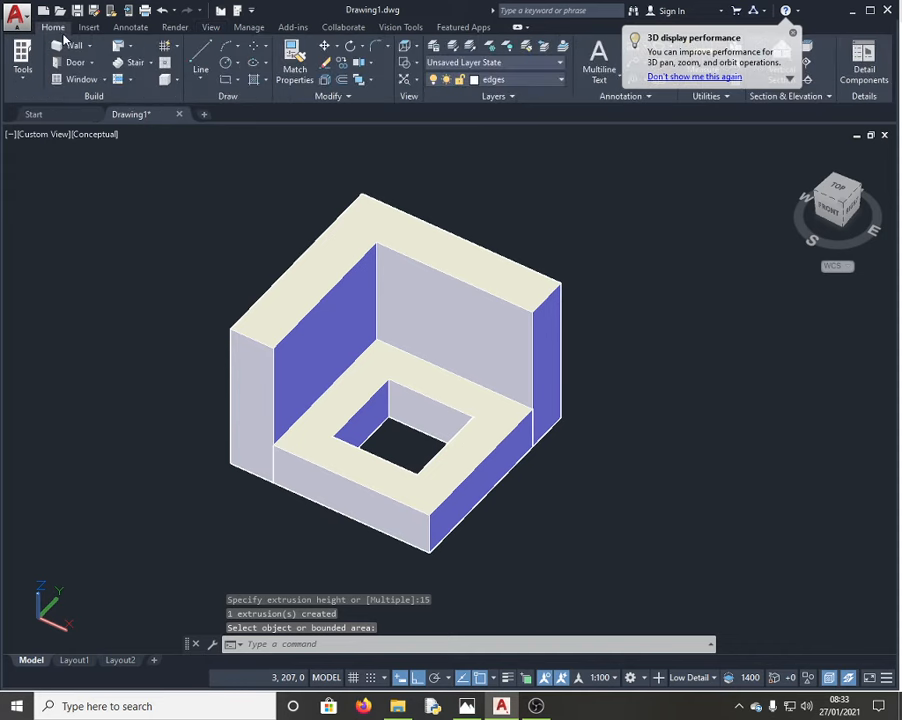
left_click(204, 60)
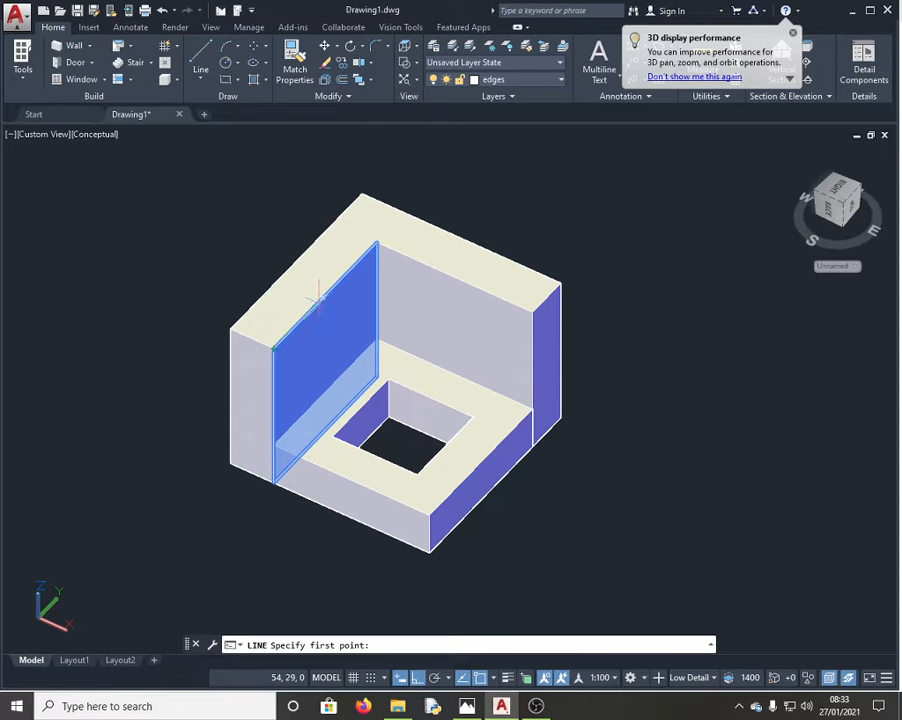
left_click(272, 347)
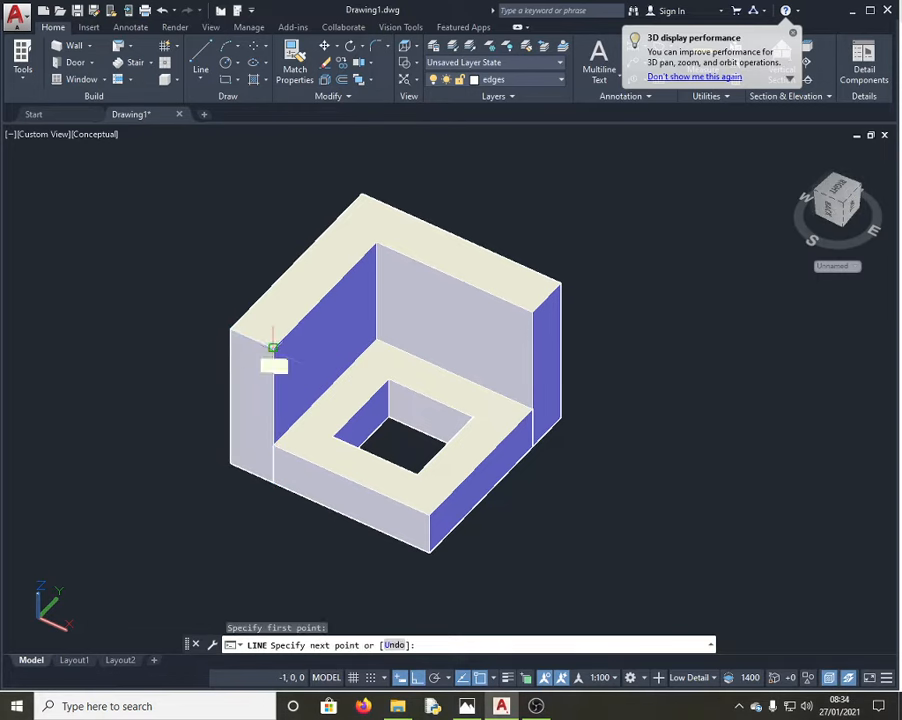
left_click(478, 137)
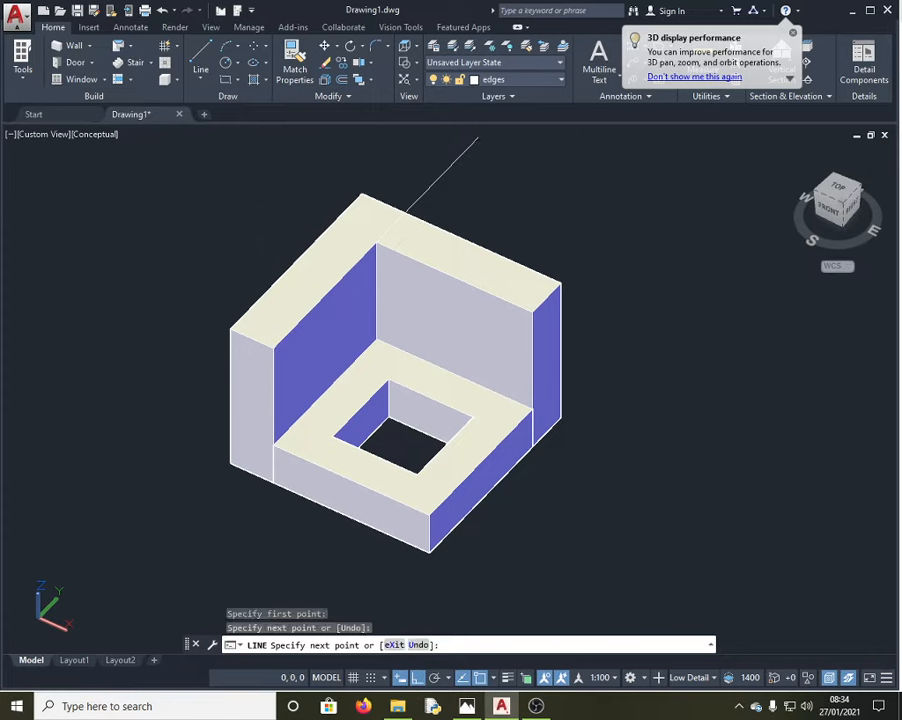
key("Escape")
Step: Draw a second helper line straight down from the left wall corner
left_click(205, 54)
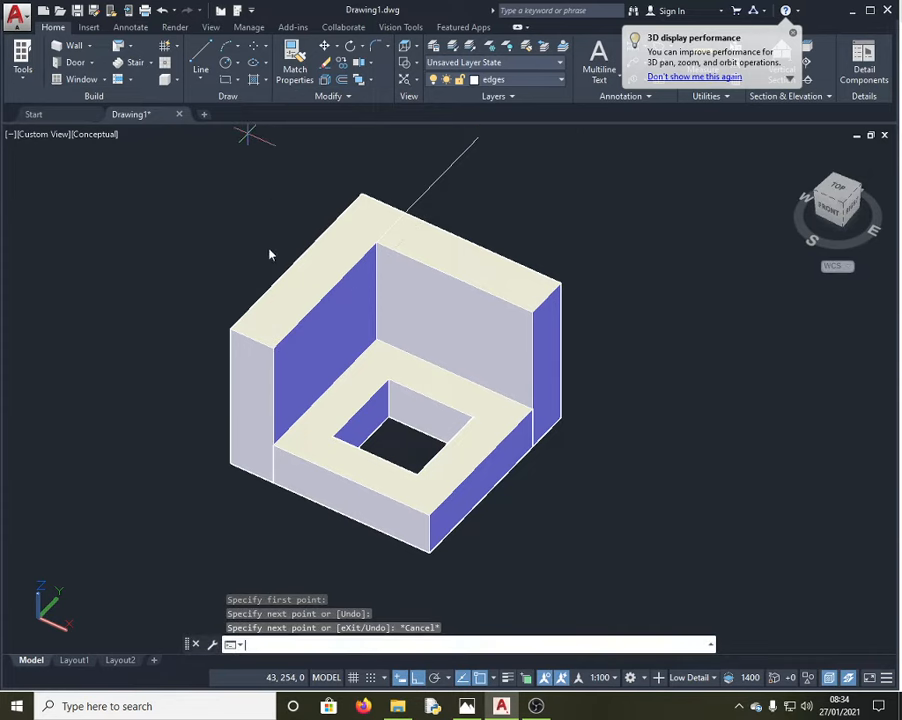
left_click(272, 347)
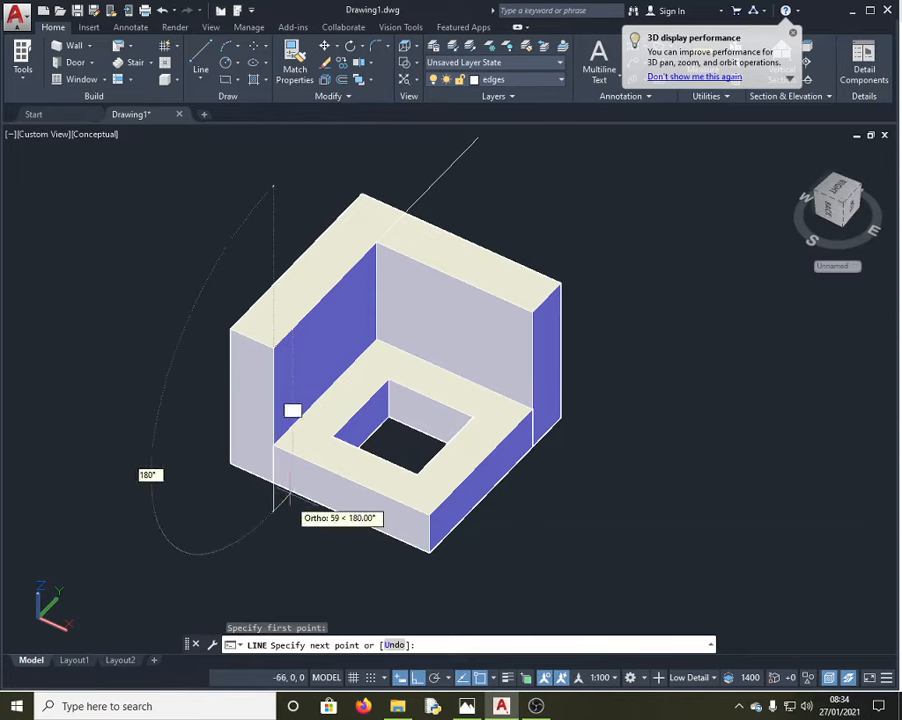
left_click(272, 591)
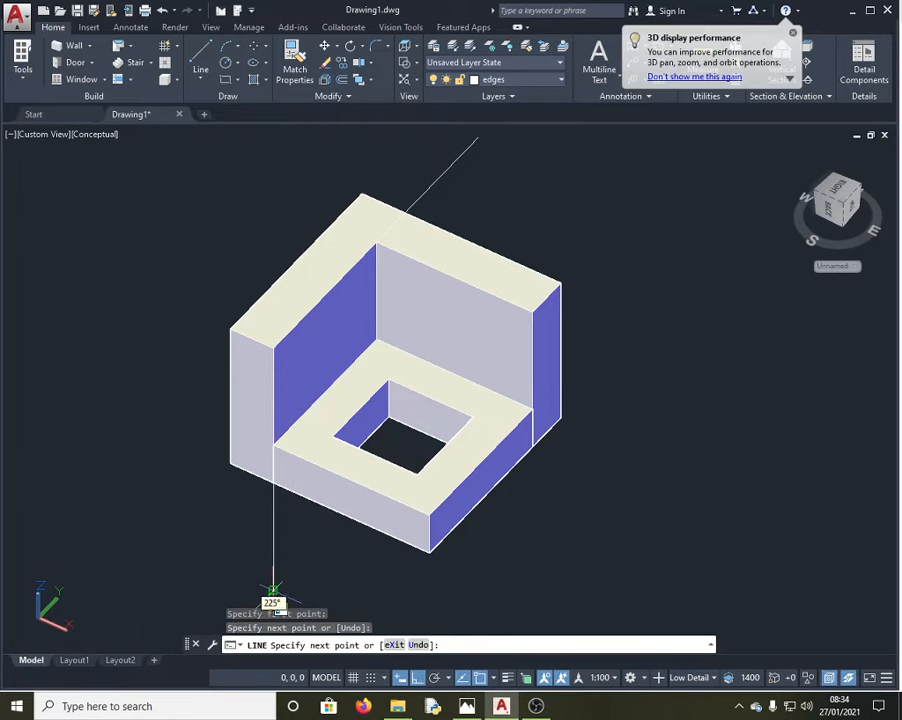
key("Escape")
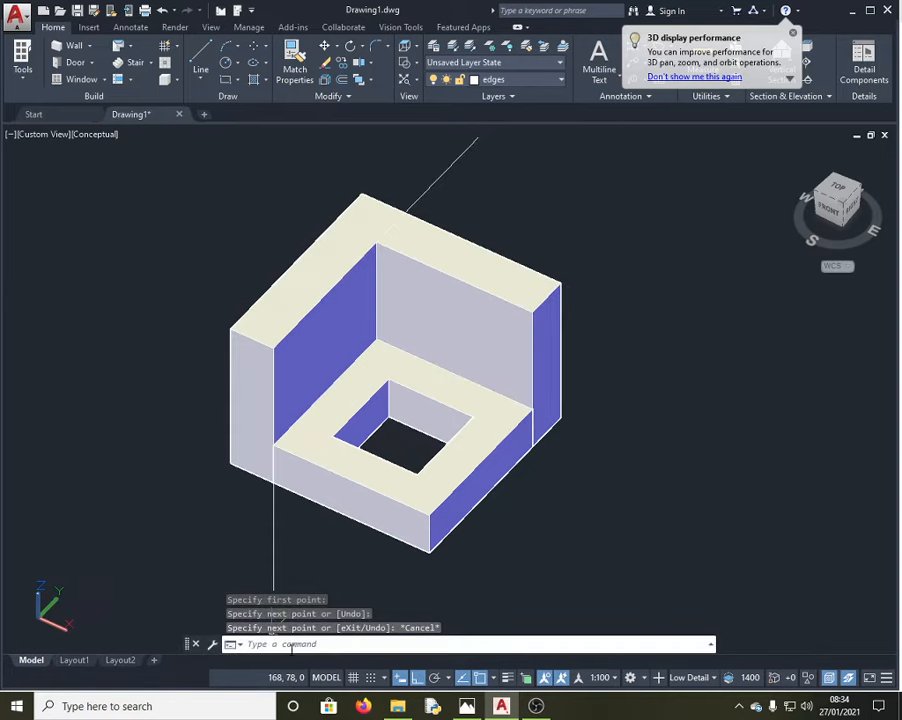
Step: Switch to Photos to view the Knec.png bracket drawing with its R20 rounded corner
left_click(466, 704)
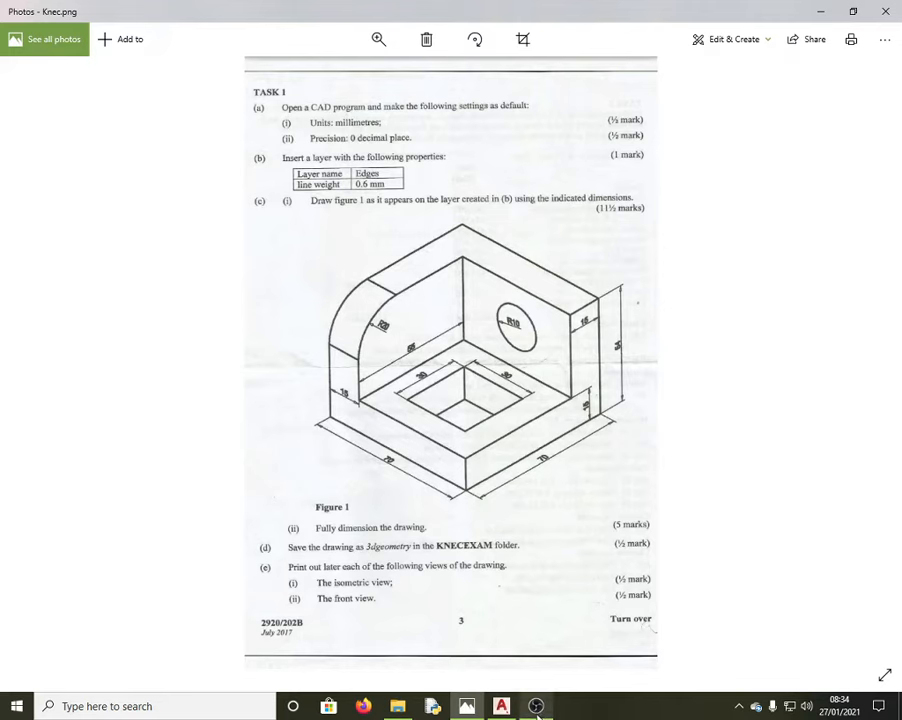
Step: Fillet the back wall's outer corner edge with a radius of 20
left_click(501, 706)
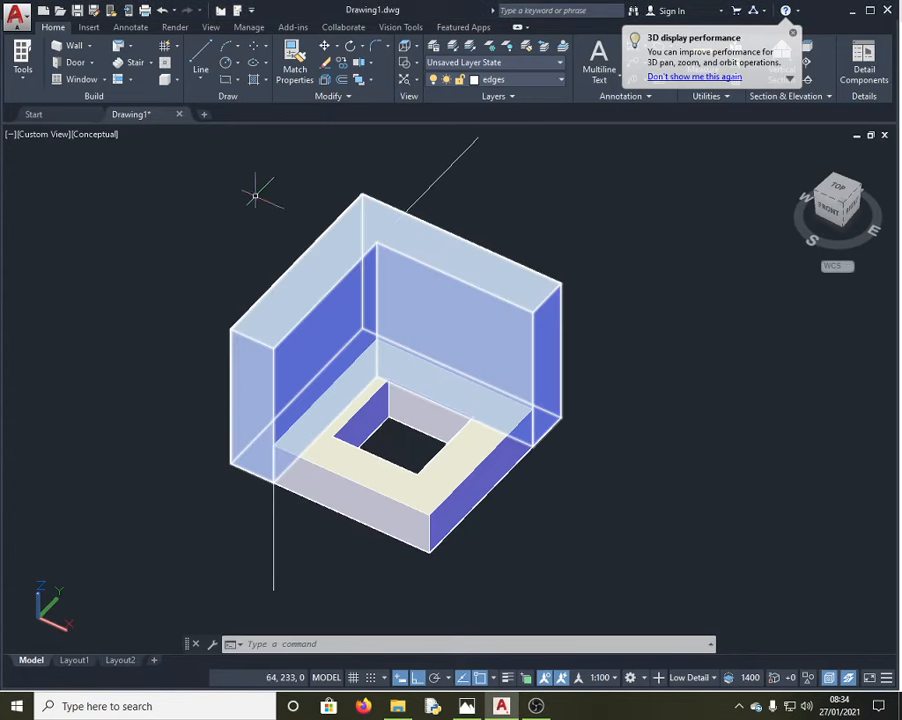
left_click(341, 646)
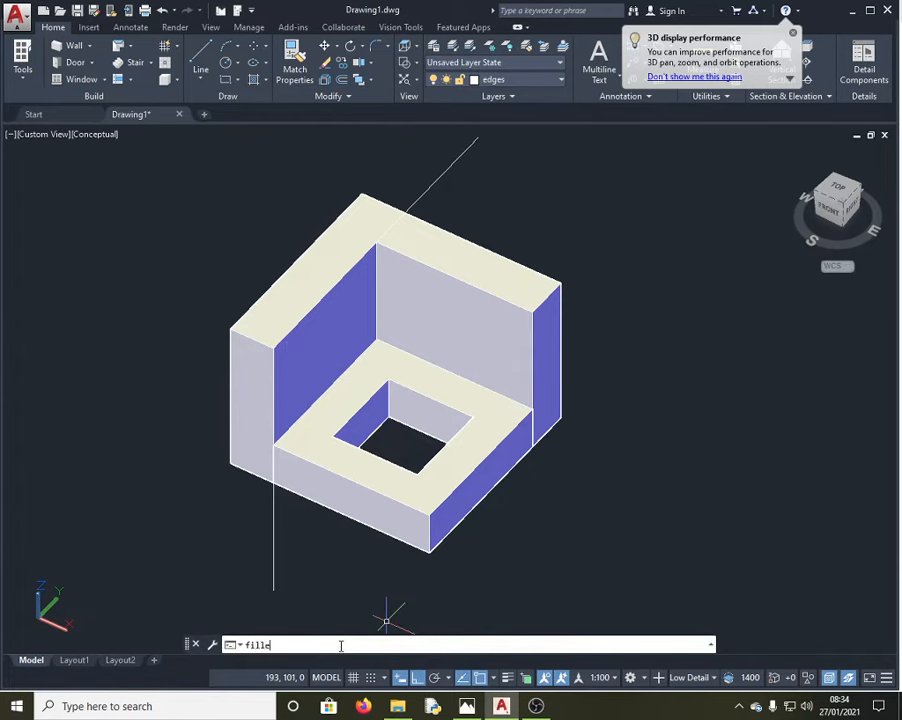
type("fillet")
key("Return")
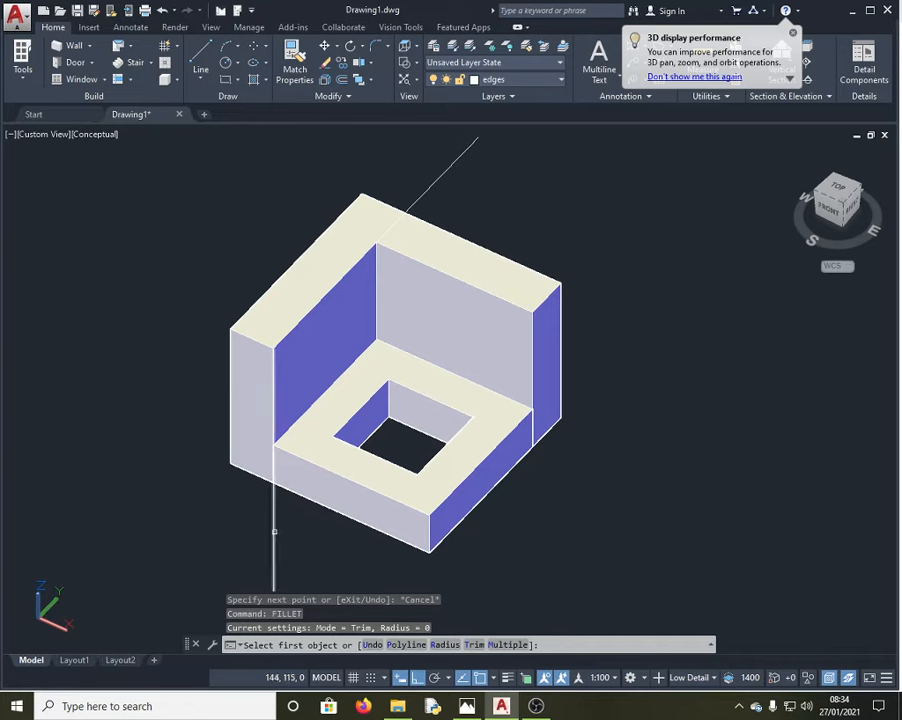
type("r")
key("Return")
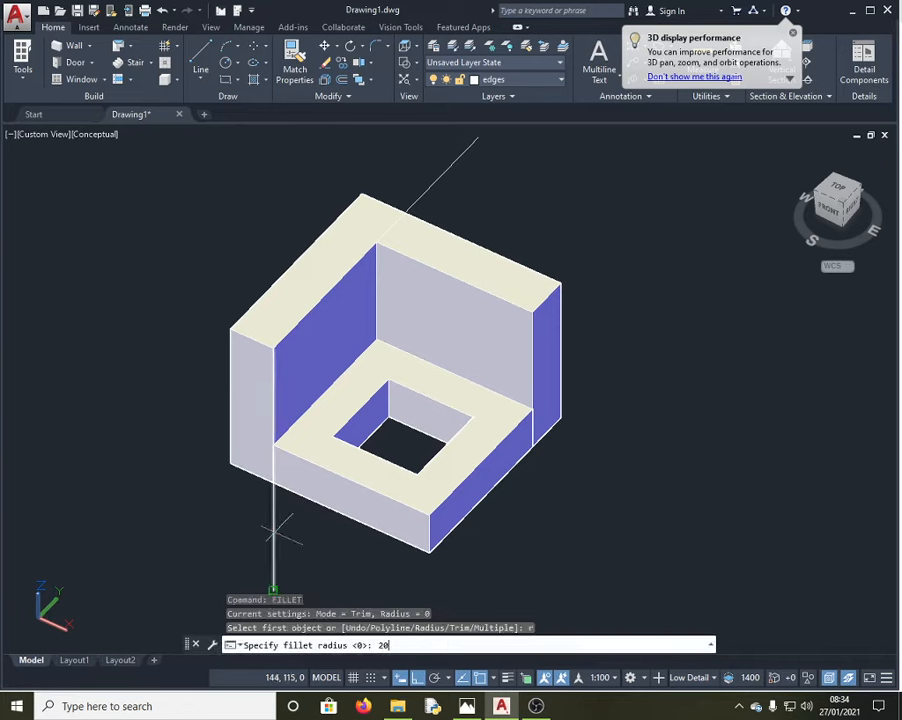
type("20")
key("Return")
left_click(270, 520)
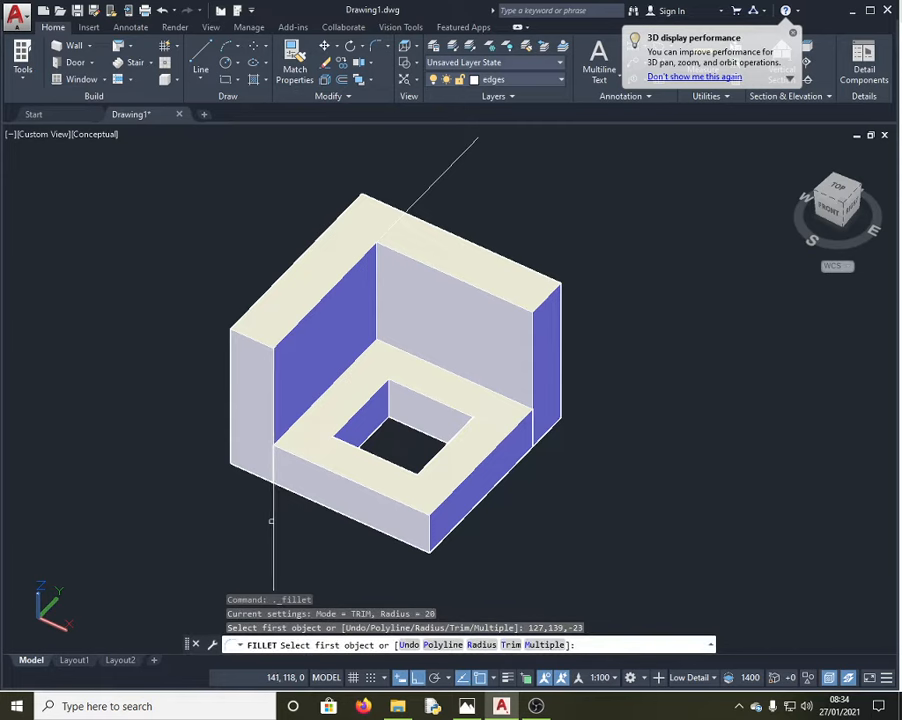
left_click(440, 176)
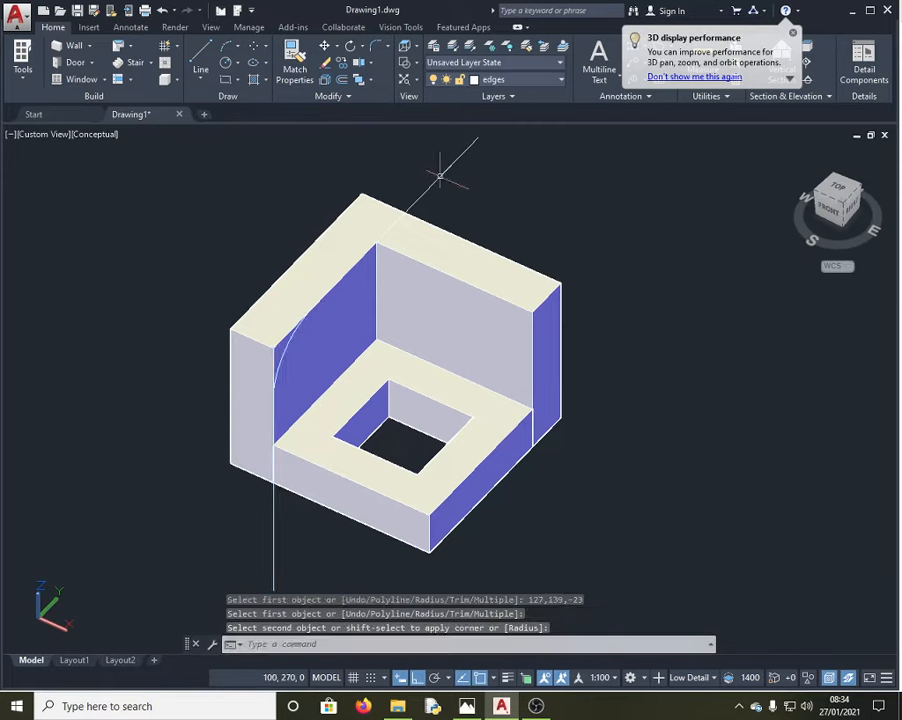
key("Escape")
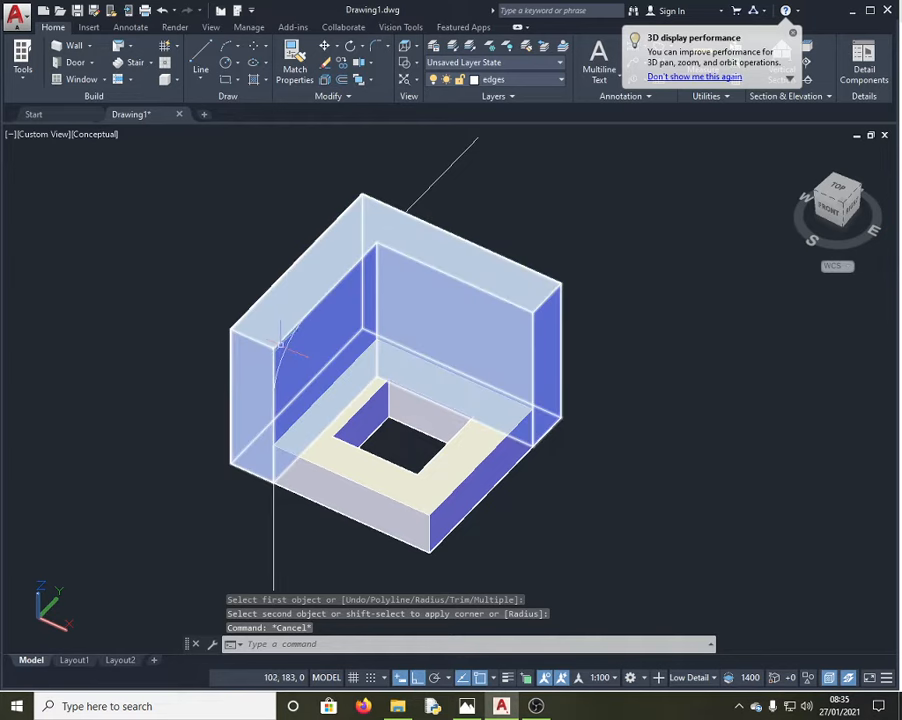
Step: Press-pull the rounded corner area to complete the curve, then delete the diagonal helper line
left_click(309, 645)
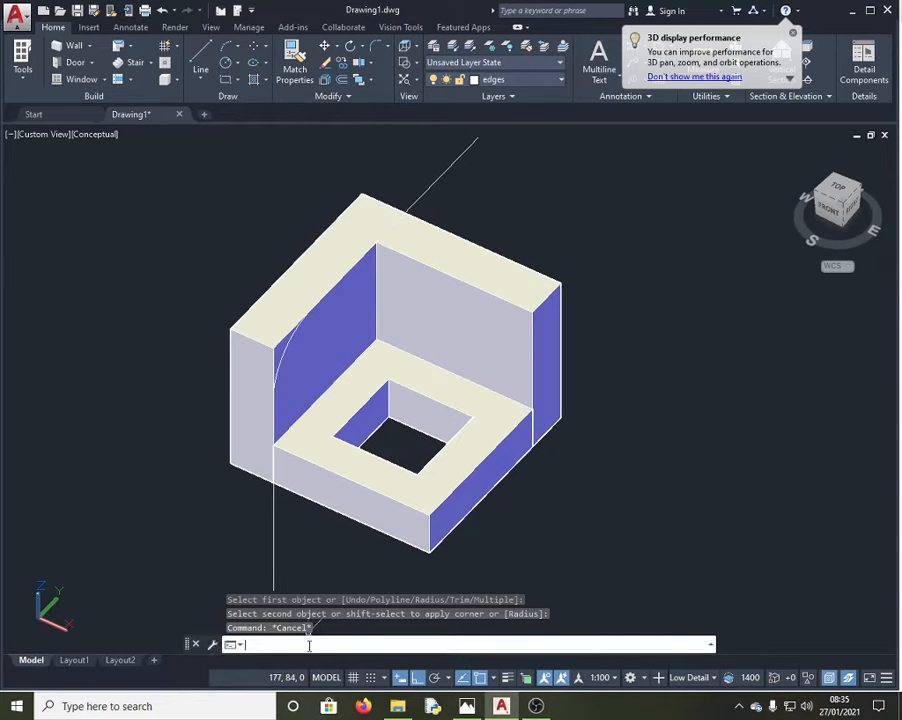
type("pressp")
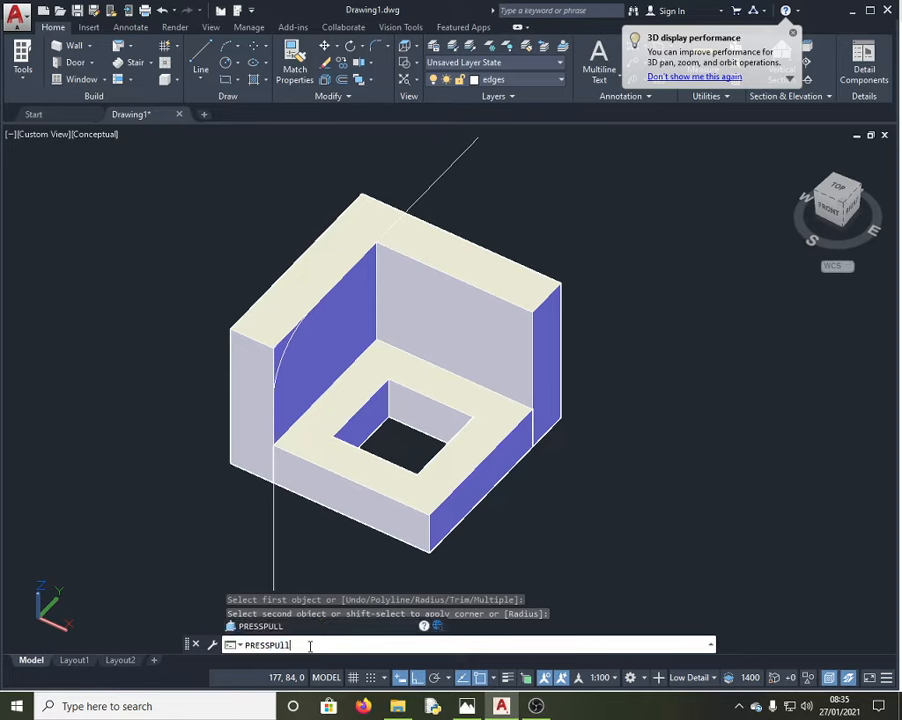
key("Return")
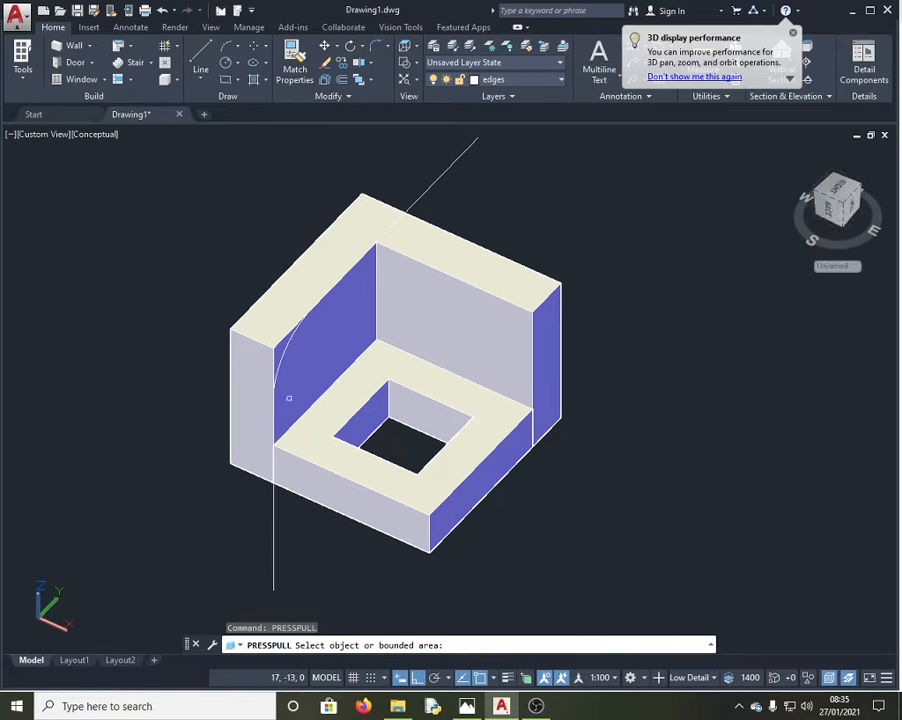
left_click(279, 352)
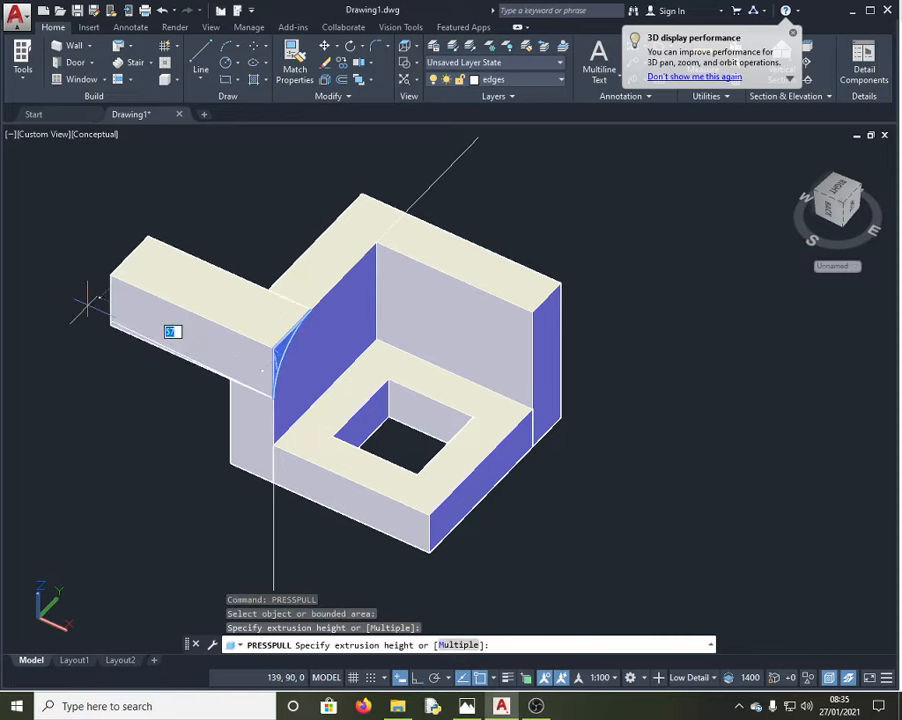
left_click(78, 292)
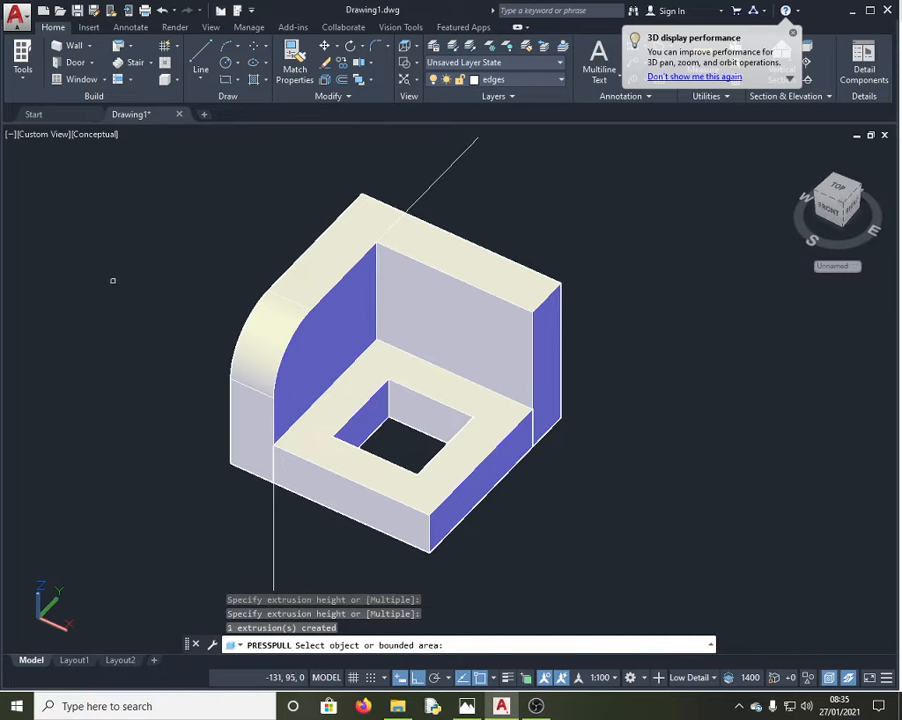
key("Return")
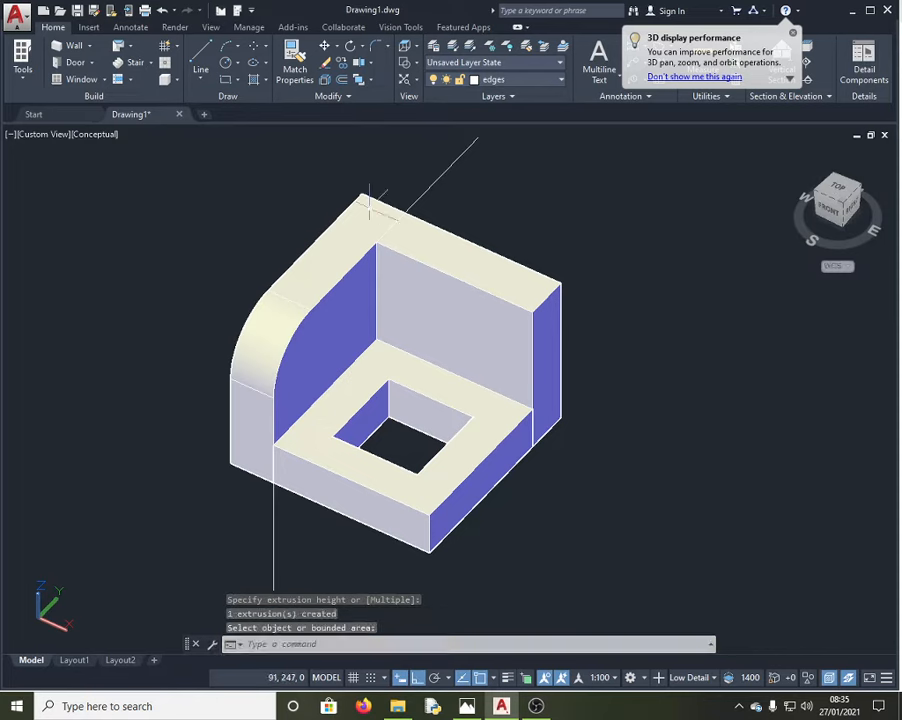
left_click(439, 177)
key("Delete")
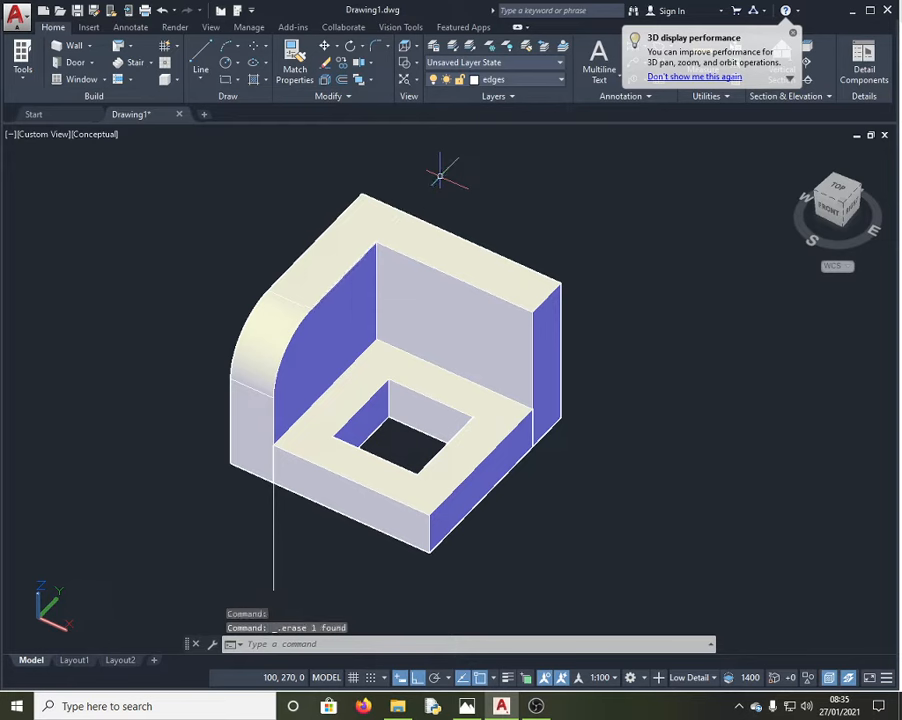
Step: Delete the vertical helper line and turn the view, via Right, to face the bracket's front
left_click(273, 575)
key("Delete")
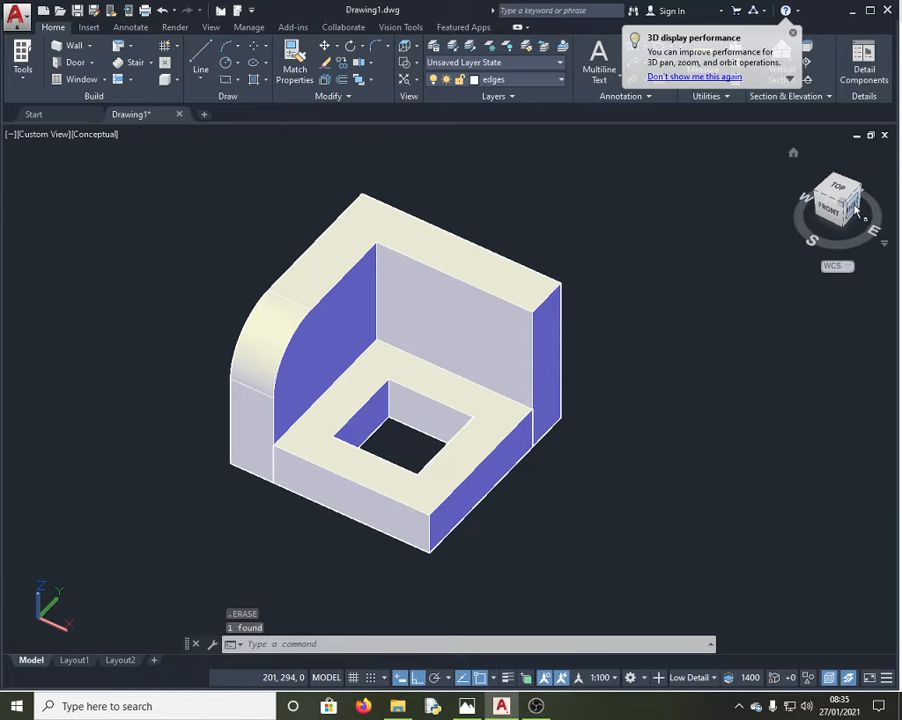
left_click(855, 206)
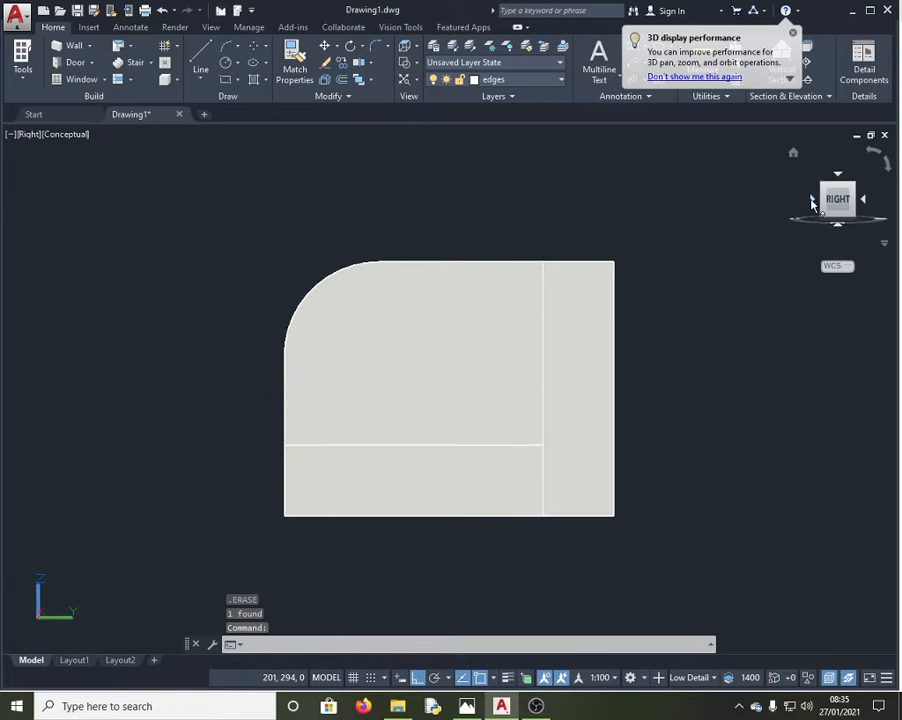
left_click(813, 201)
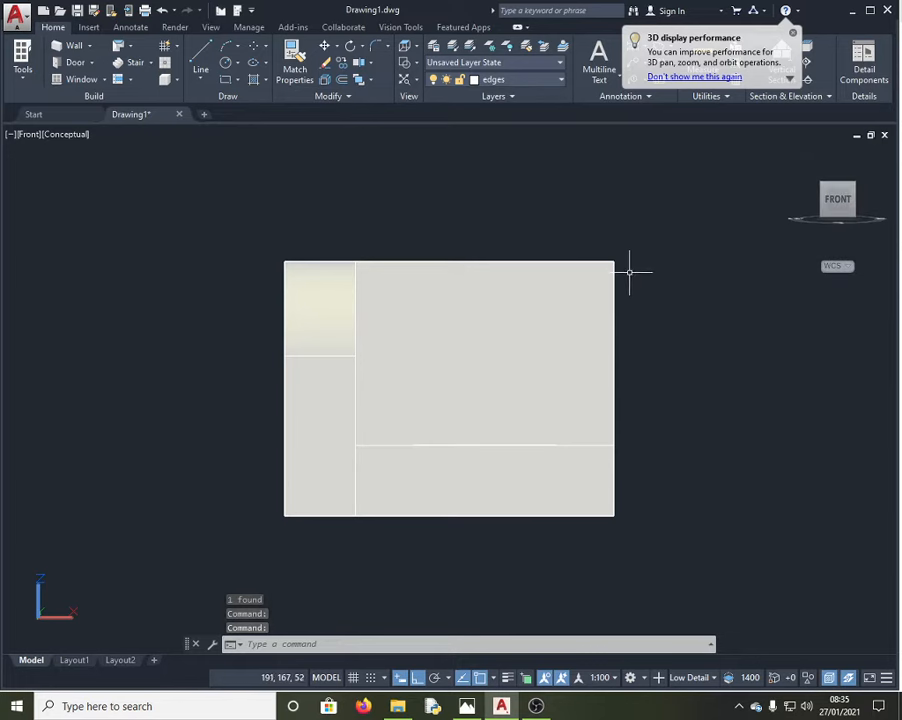
Step: Begin a line at the rectangle's top-right corner with Ortho turned off, then cancel it
left_click(201, 60)
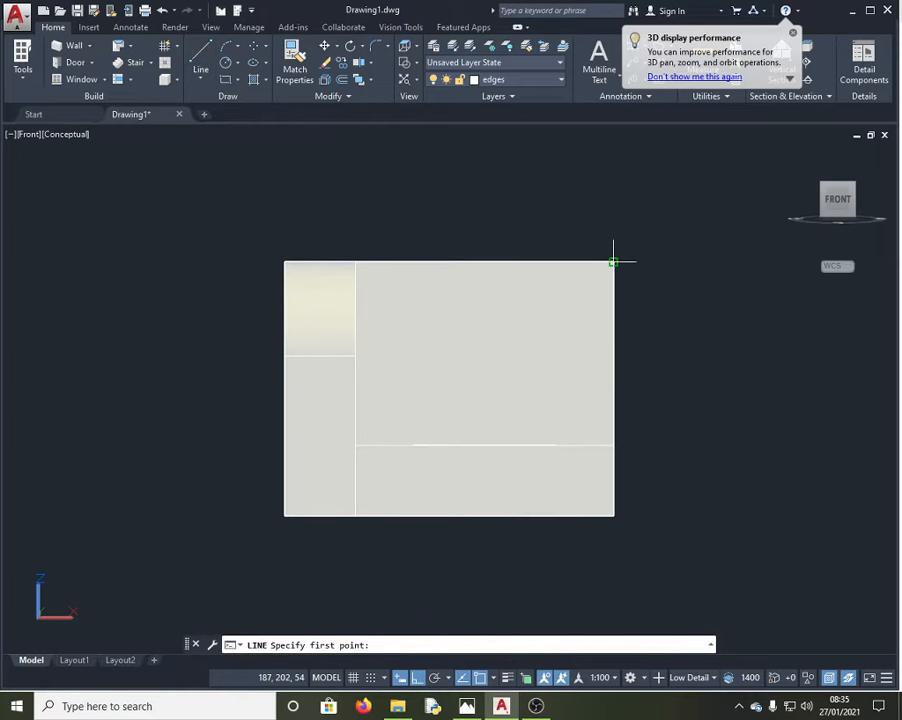
left_click(612, 262)
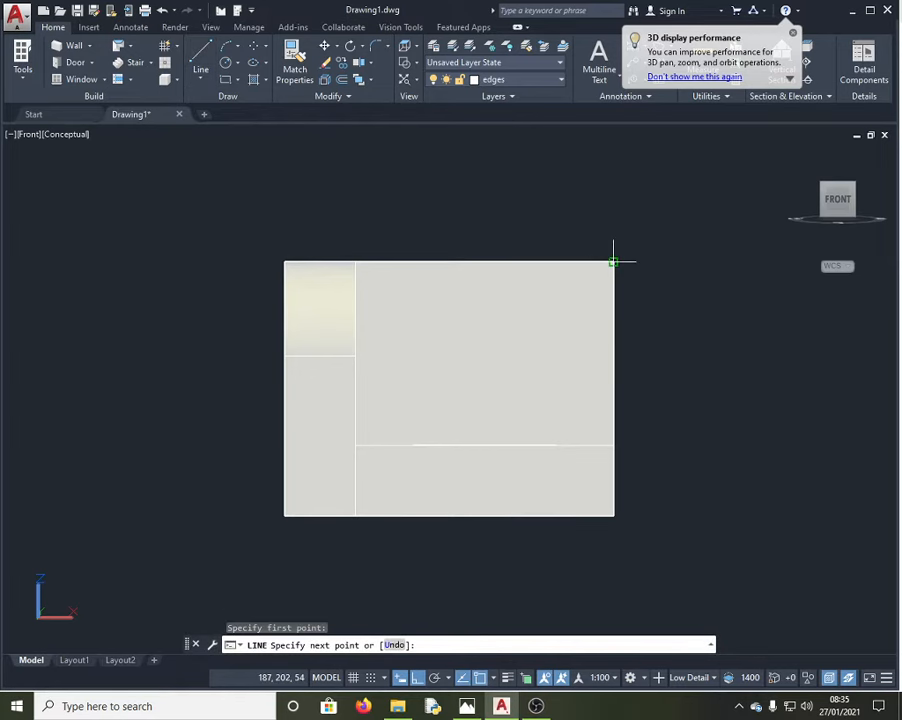
left_click(418, 679)
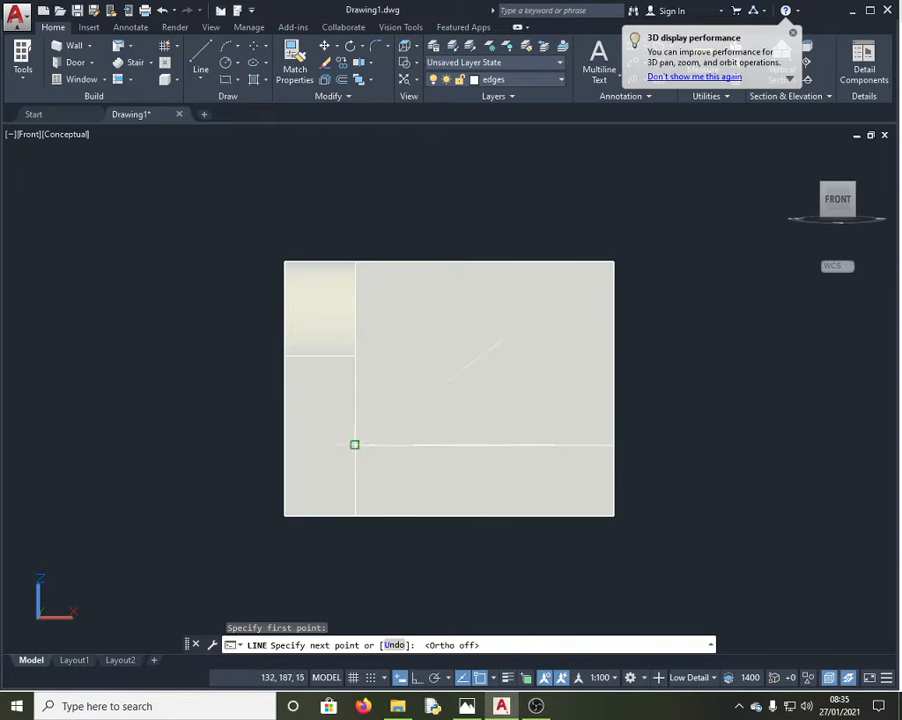
left_click(354, 444)
key("Escape")
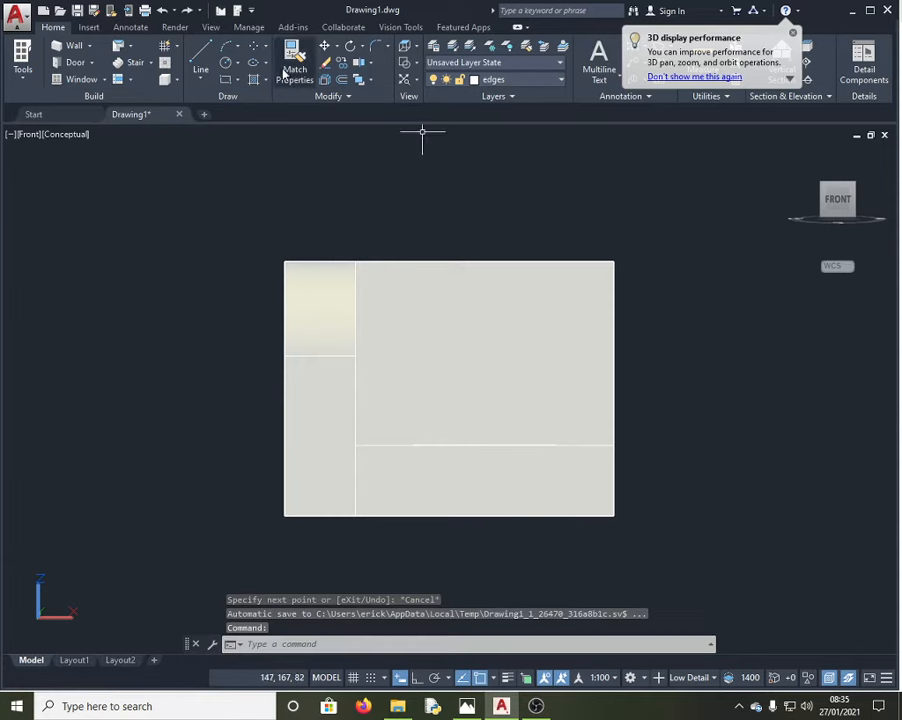
Step: Start a circle, cancel it and undo the last action
left_click(227, 65)
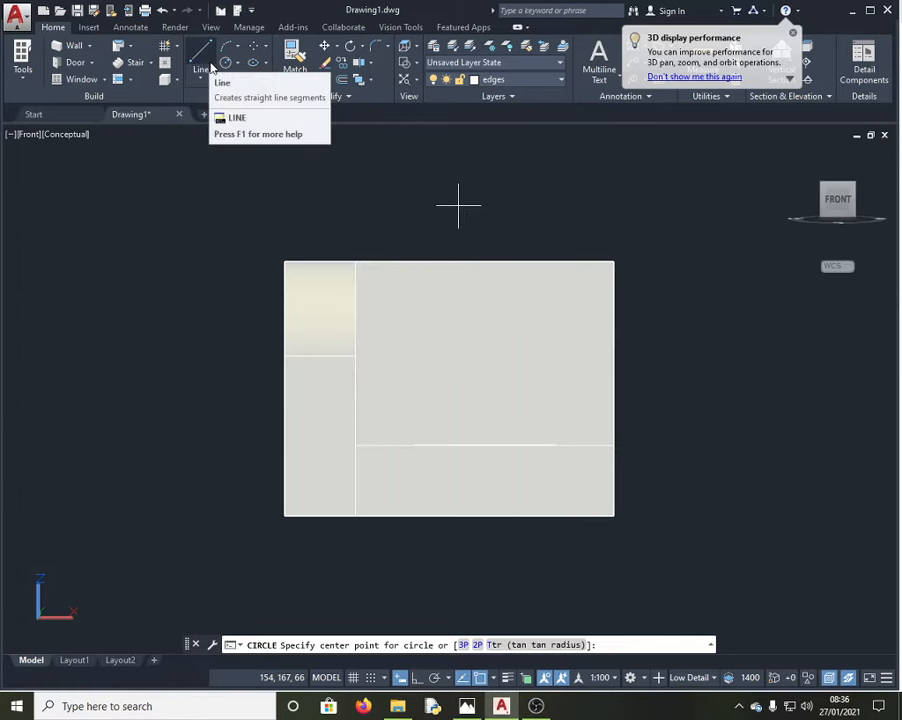
key("Escape")
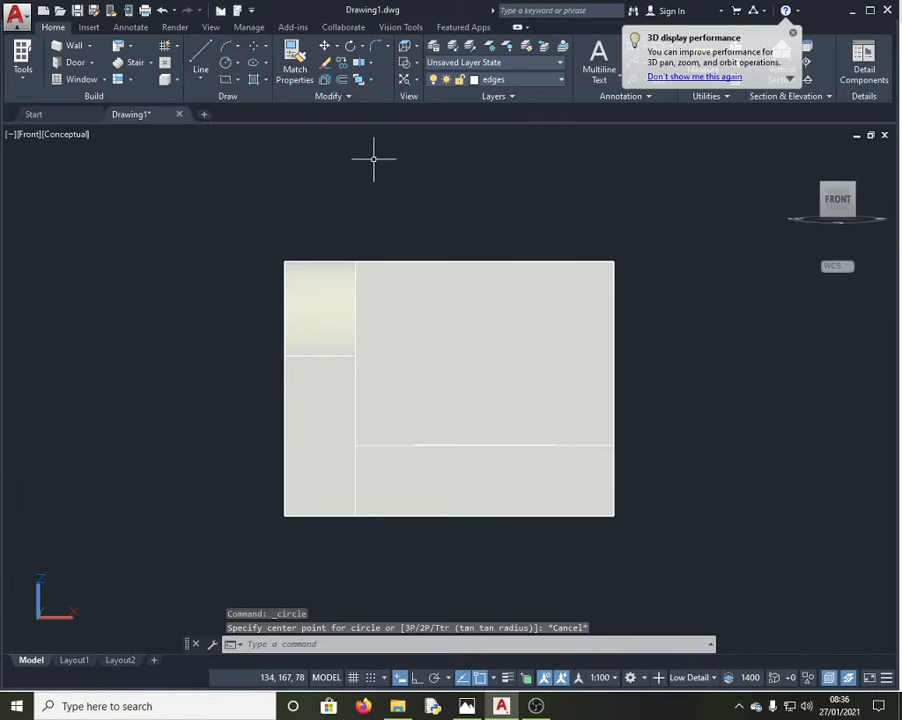
key("ctrl+z")
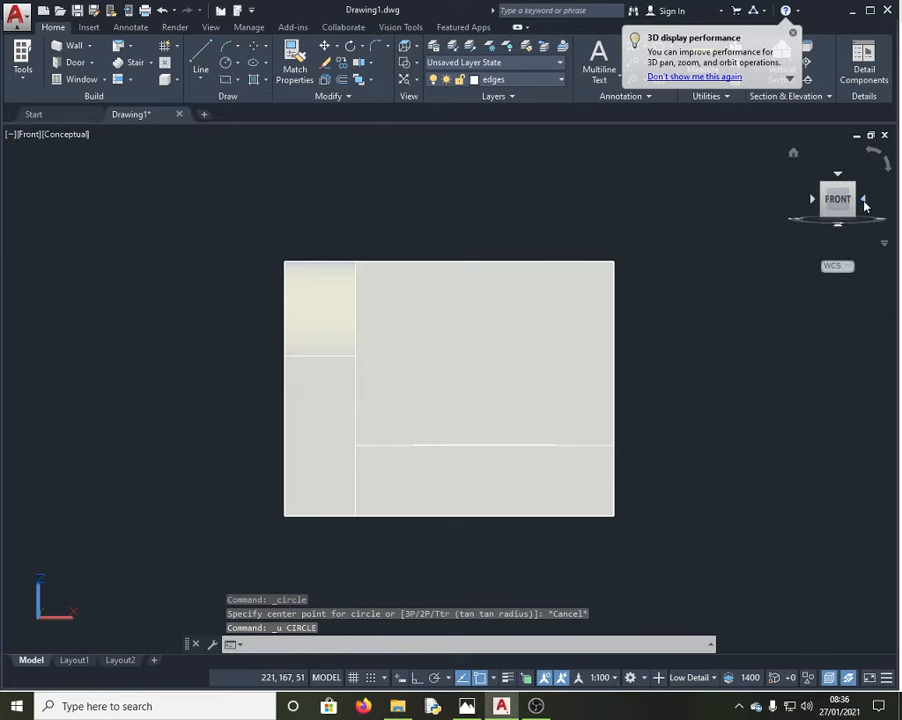
Step: Orbit to the back and draw a diagonal from the back wall's upper-right to lower-left corner
left_click_drag(862, 201, 554, 236)
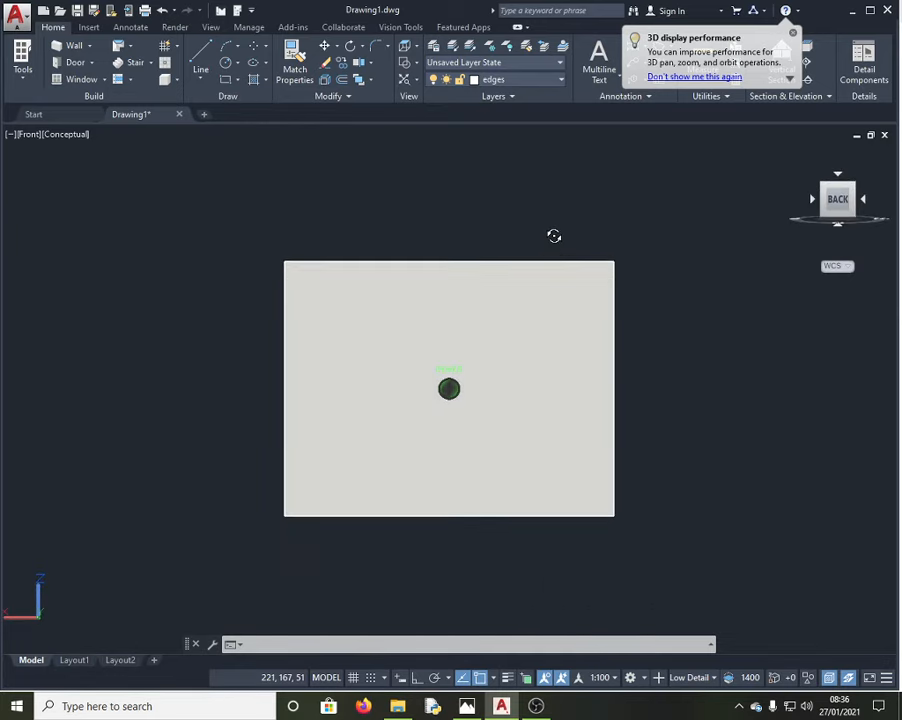
key("Escape")
key("Escape")
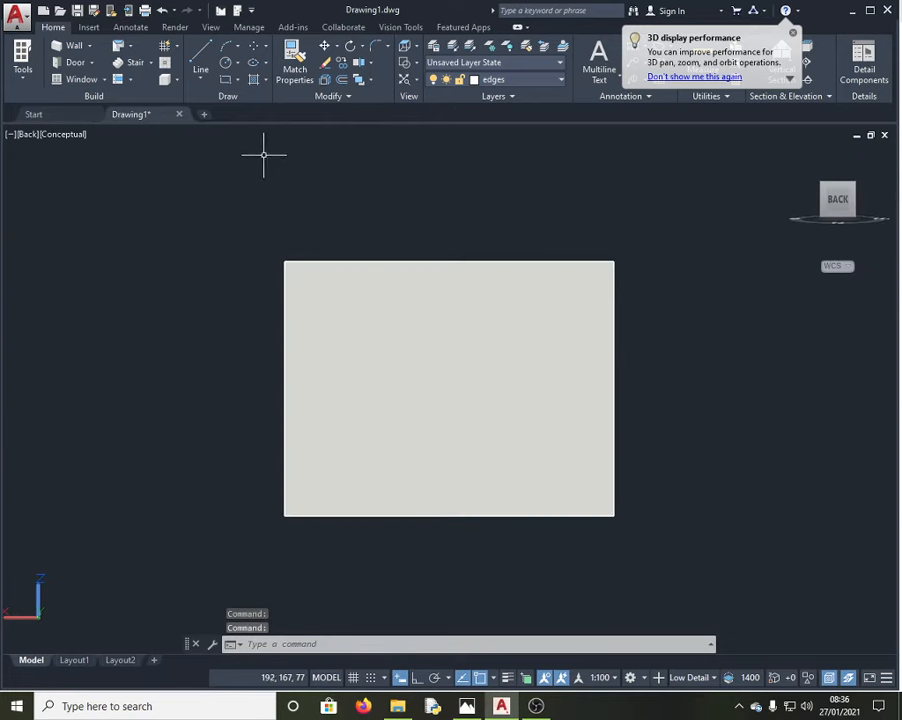
left_click(200, 58)
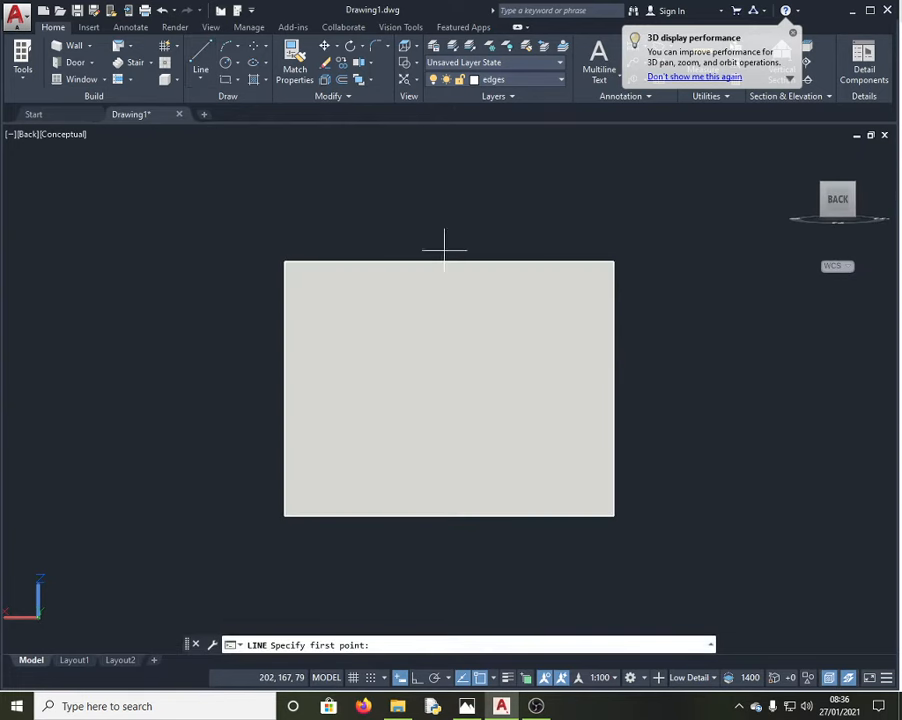
left_click(613, 262)
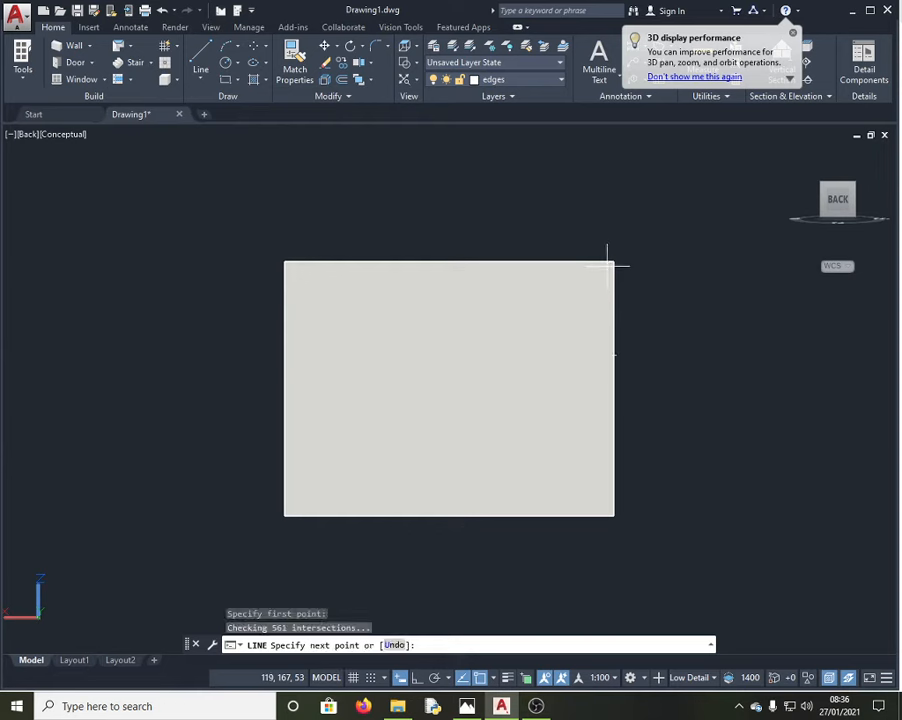
left_click(284, 515)
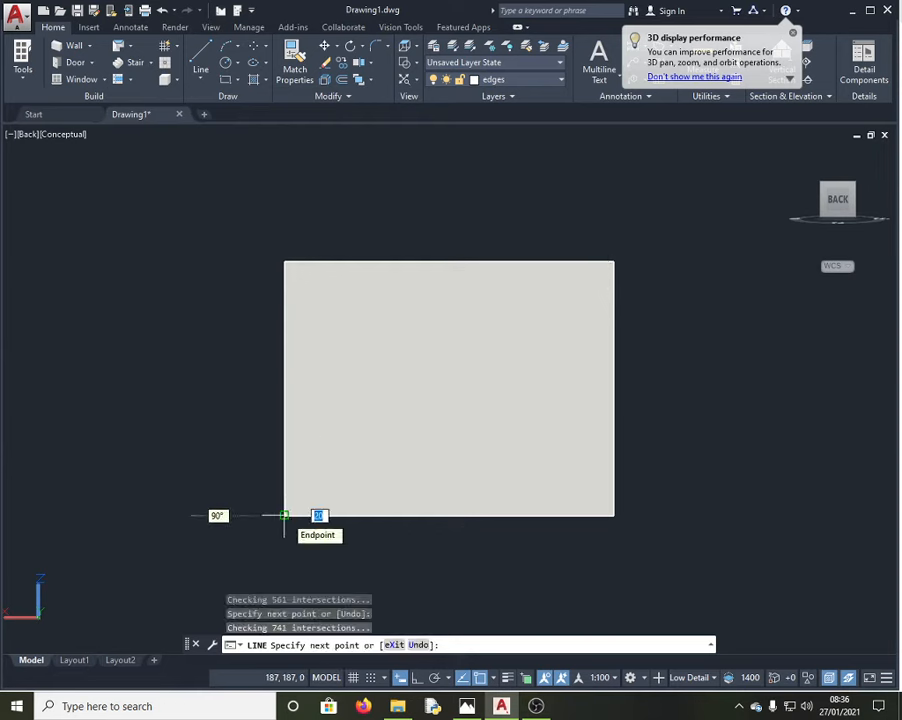
key("Escape")
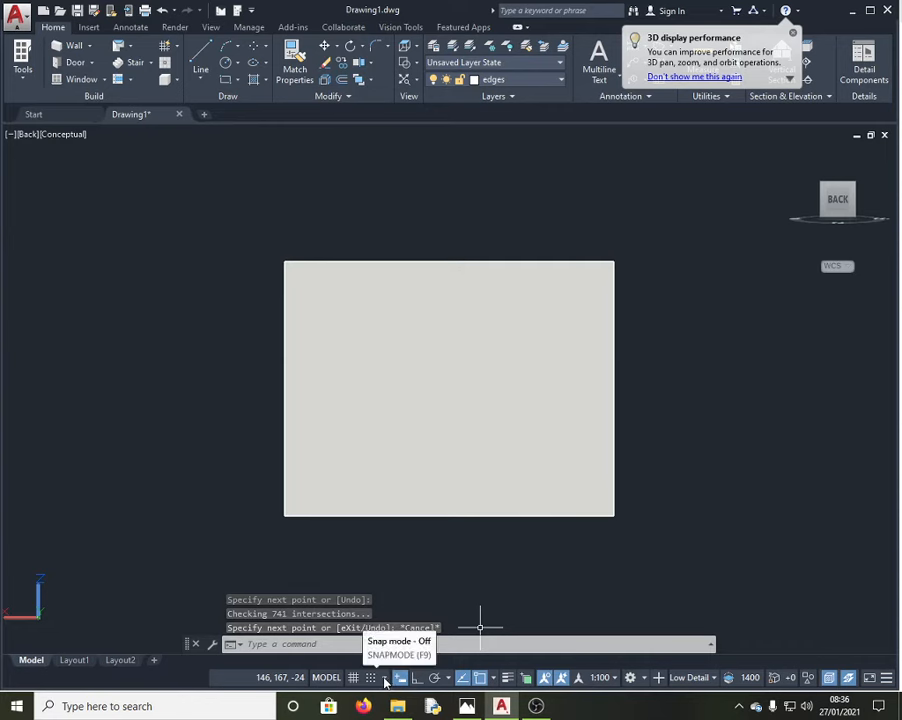
left_click(385, 679)
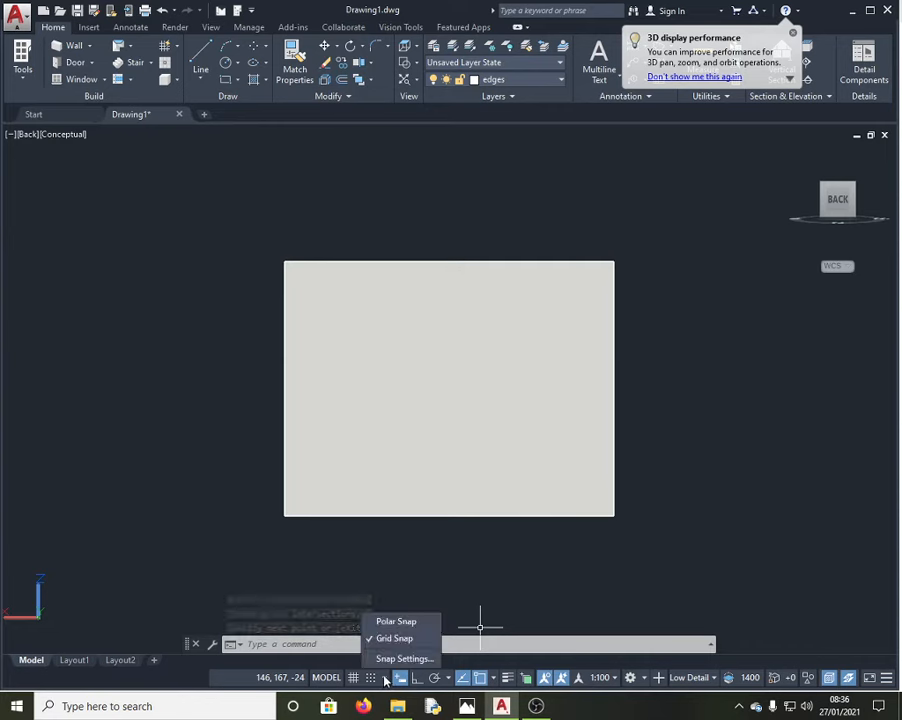
left_click(402, 658)
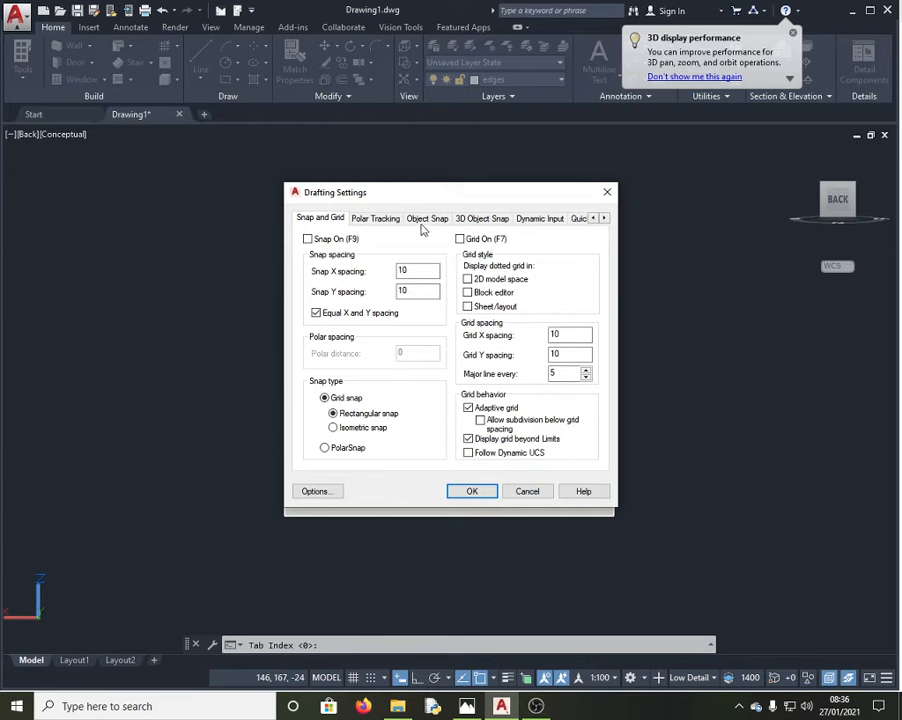
left_click(428, 219)
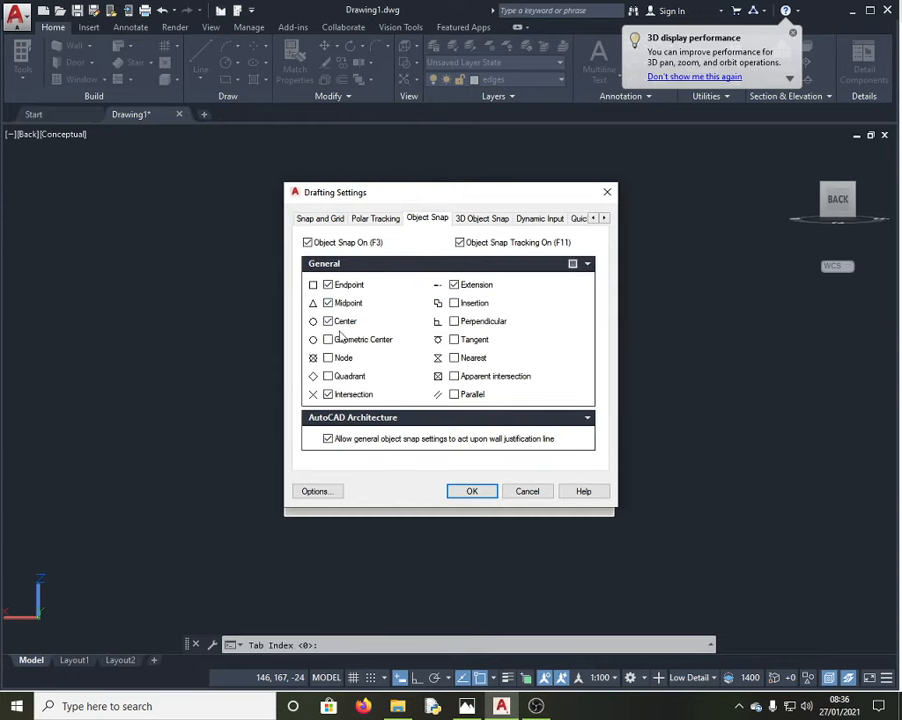
left_click(472, 491)
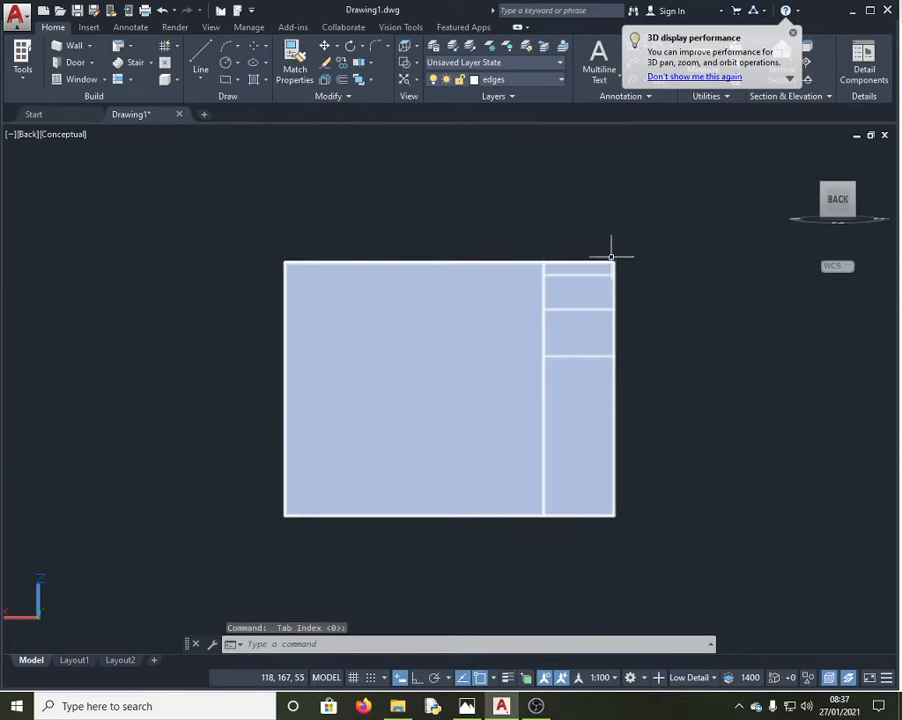
Step: Start the CIRCLE command; an attempted undo at the centre-point prompt is rejected
key("Return")
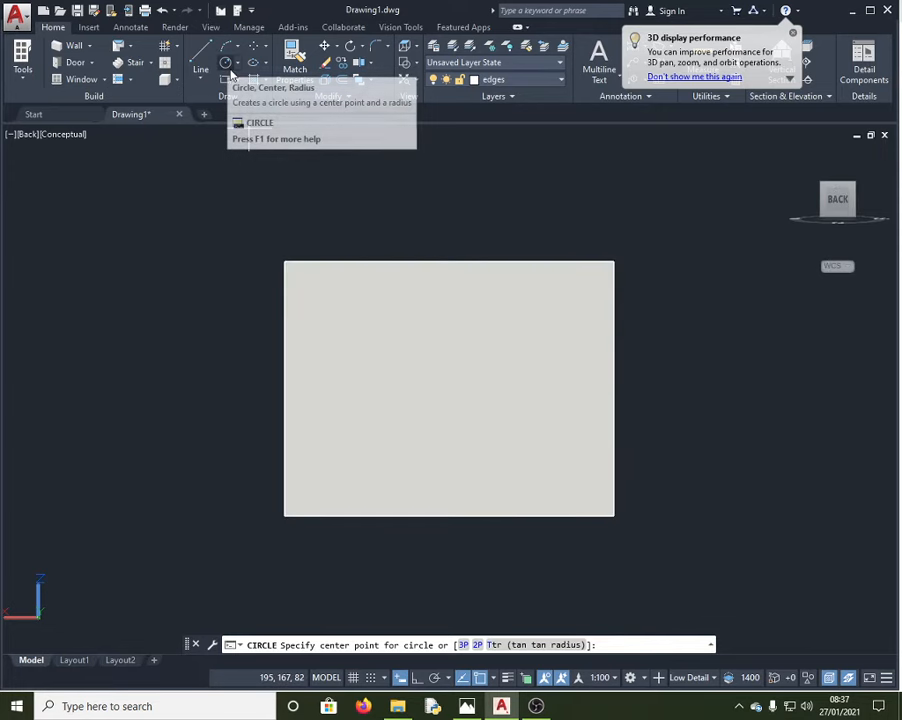
key("ctrl+z")
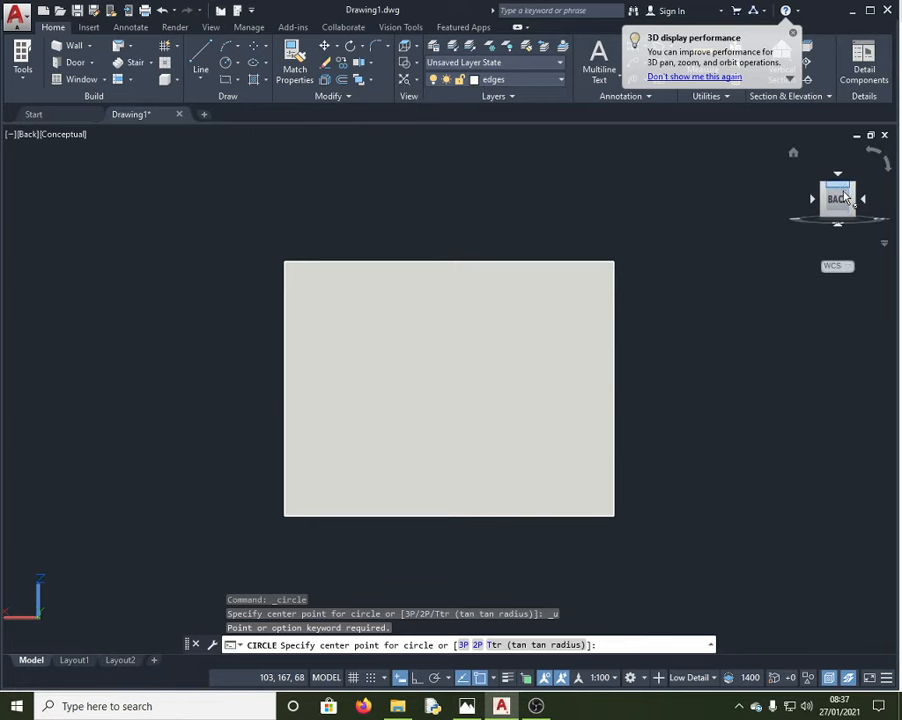
Step: Orbit to an angled top-right view, restart the circle and check the Knec.png exam drawing
left_click_drag(822, 203, 224, 262)
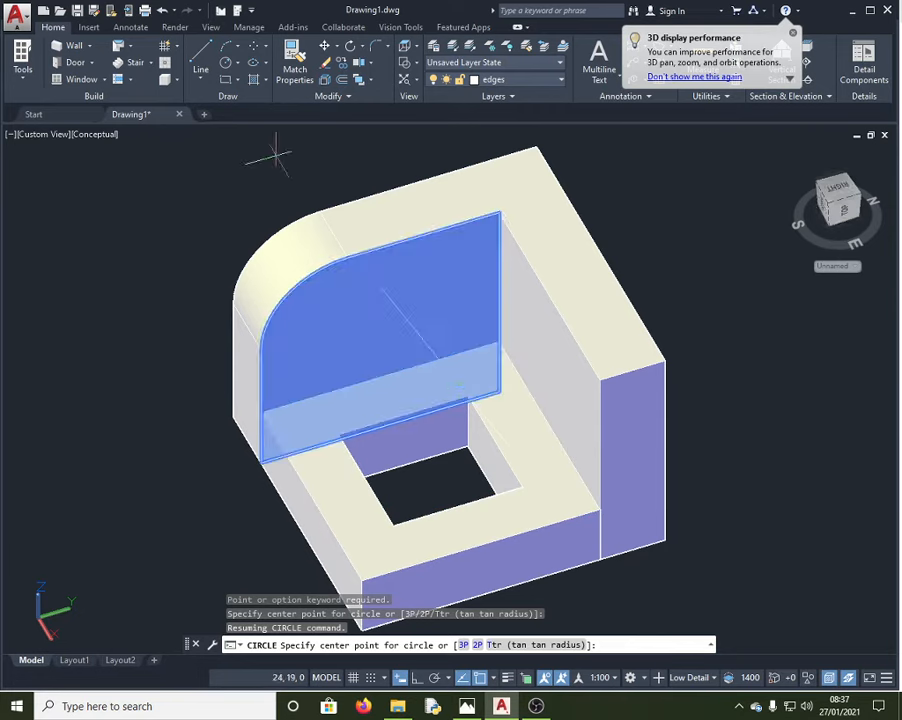
left_click(227, 63)
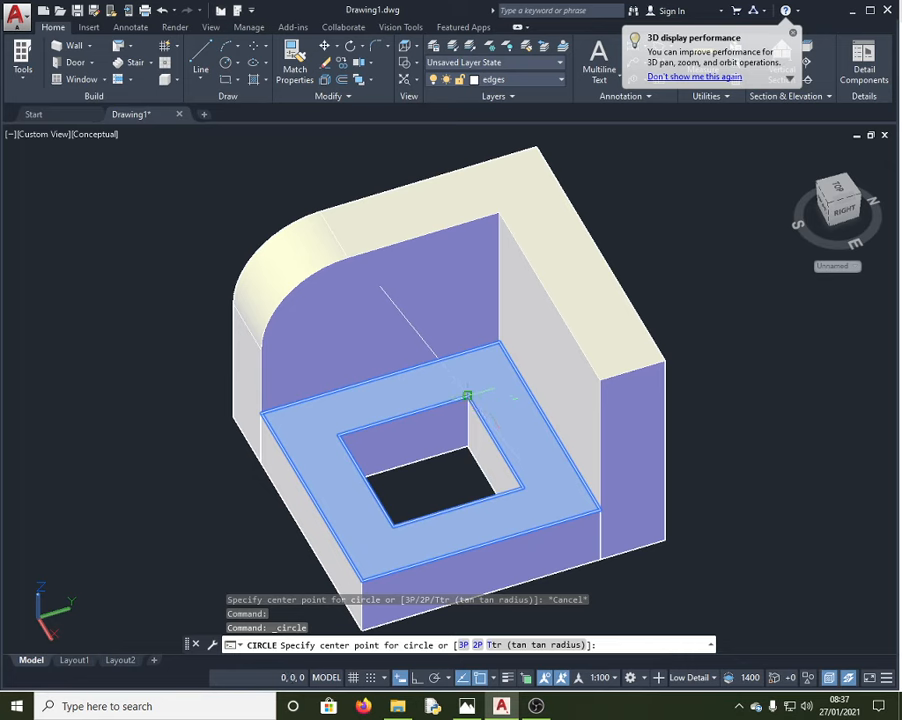
key("alt+Tab")
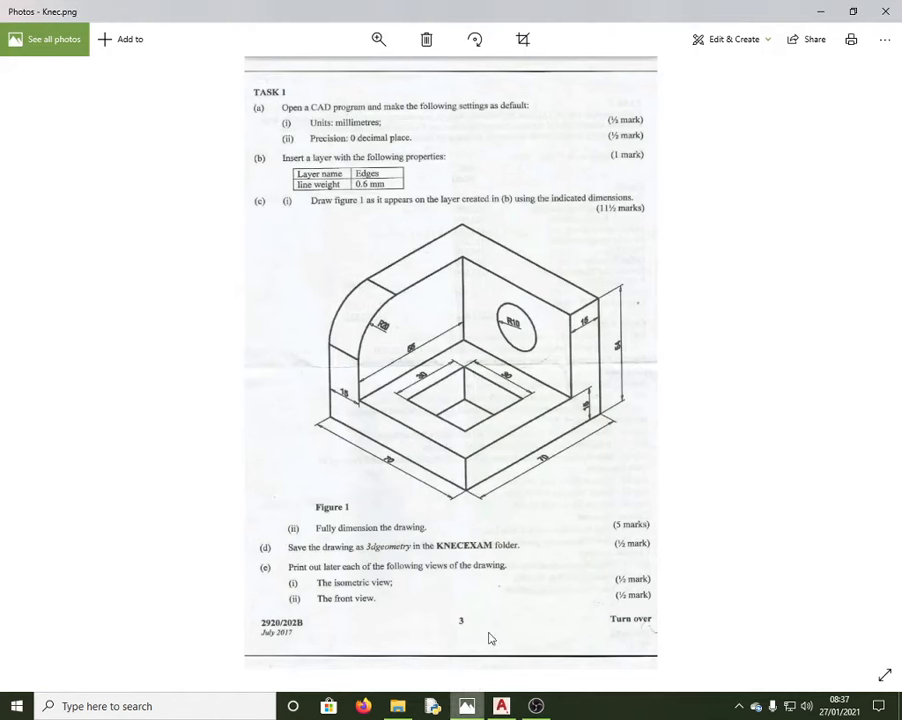
Step: Draw a radius 10 circle centred at the base's inner corner, then view the model from the back
key("alt+Tab")
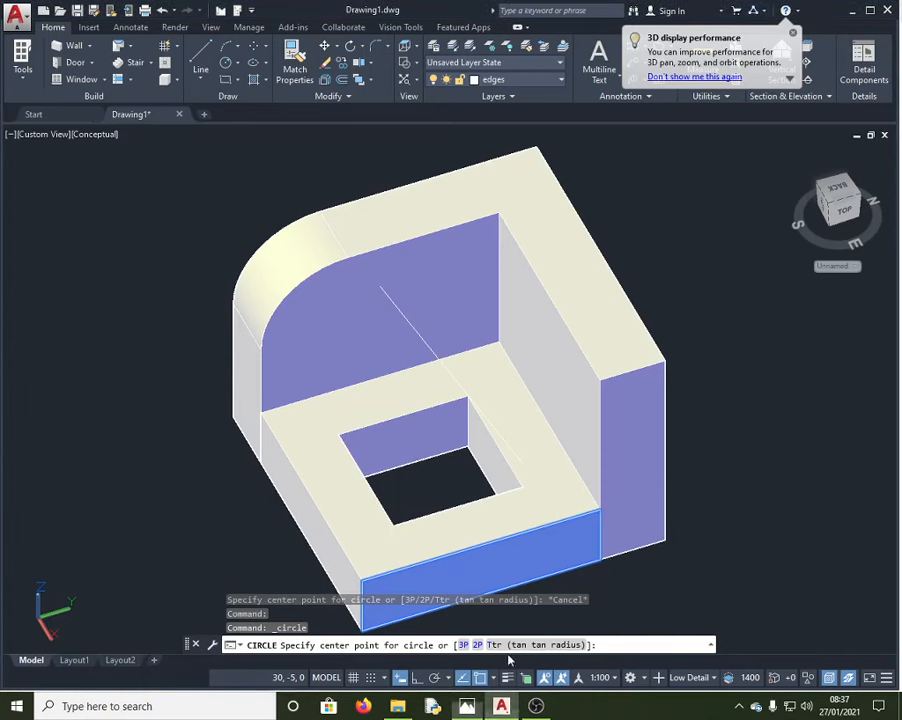
left_click(466, 396)
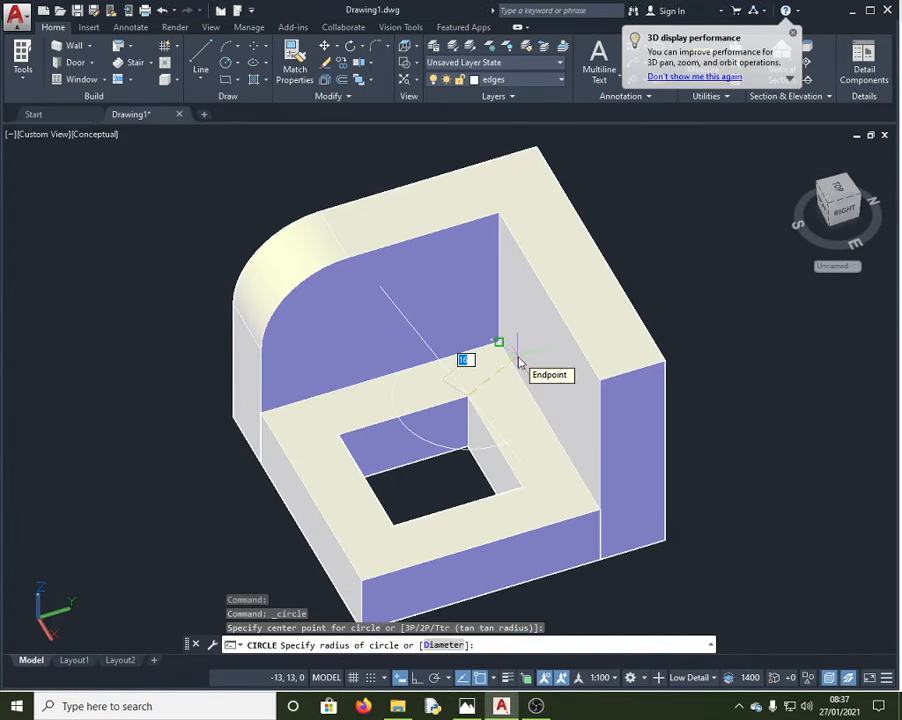
key("Return")
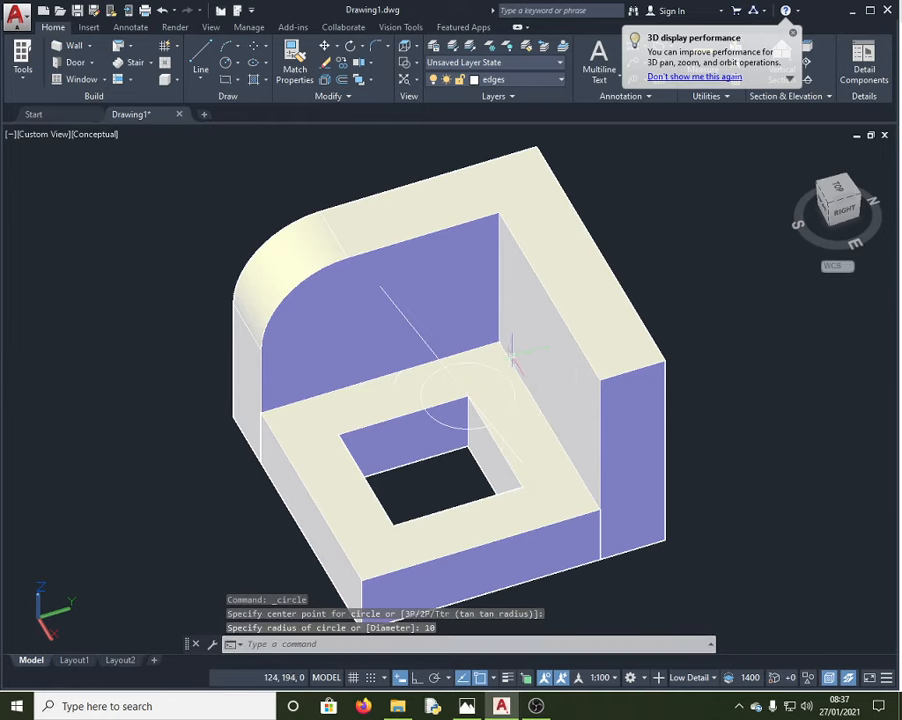
mouse_move(871, 213)
left_mouse_down()
mouse_move(703, 190)
mouse_move(855, 210)
left_mouse_up()
left_click(855, 210)
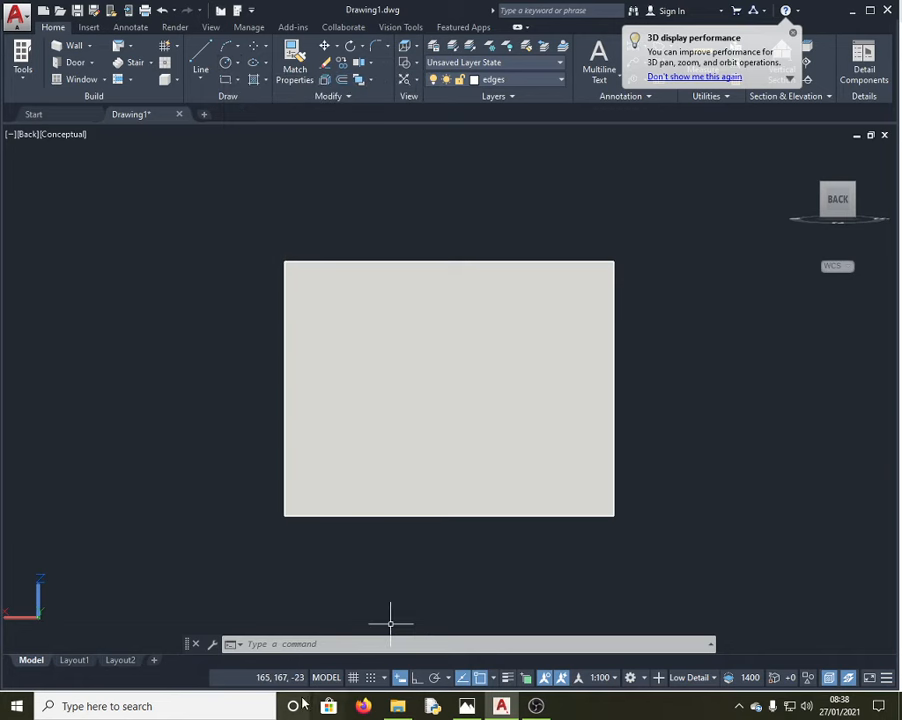
left_click(308, 644)
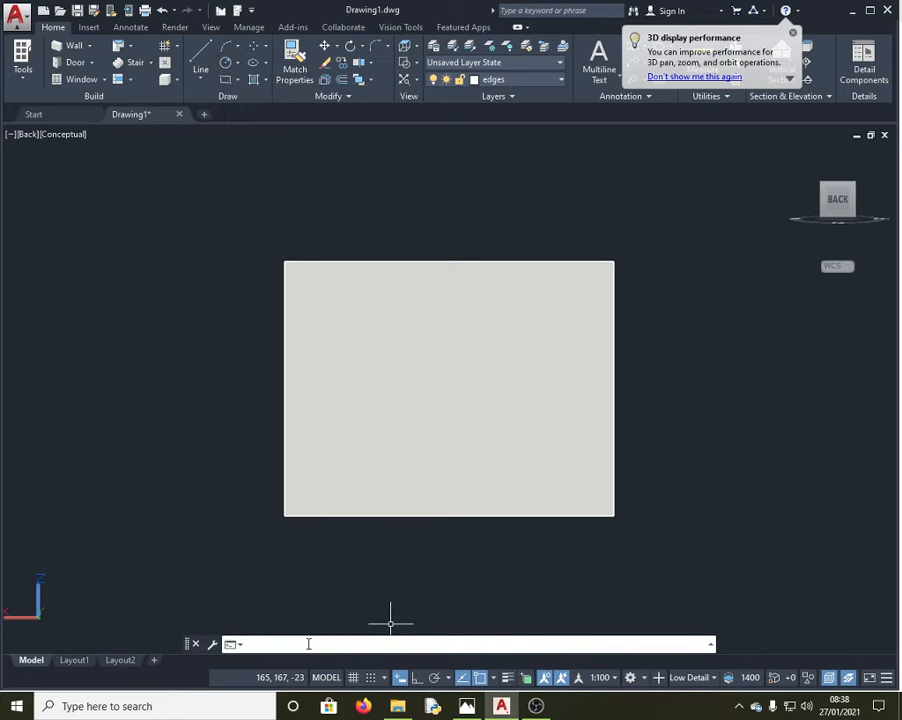
type("press")
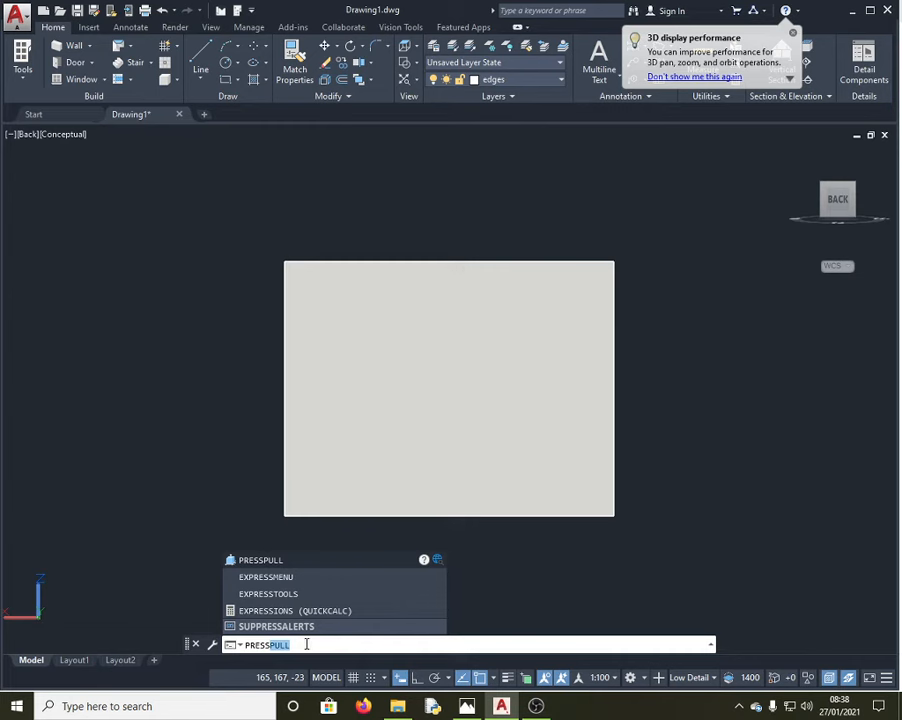
left_click(302, 562)
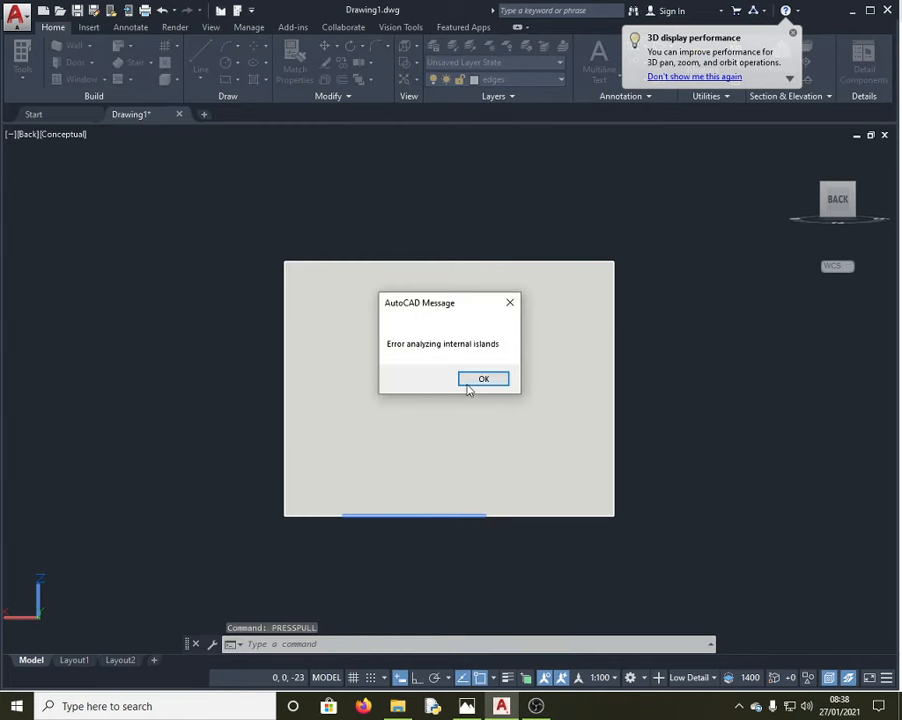
left_click(477, 383)
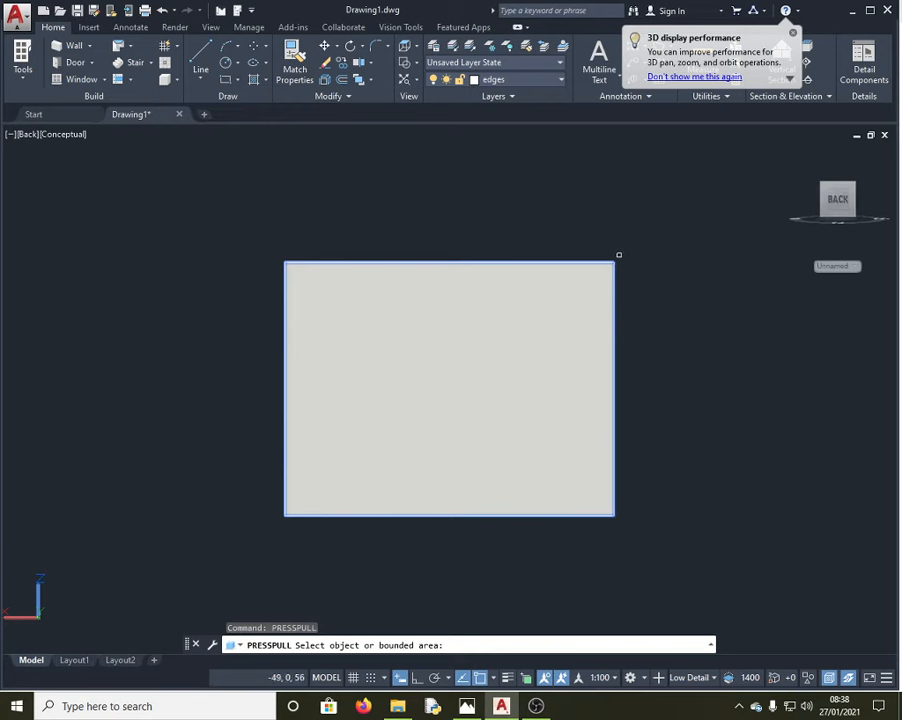
key("Return")
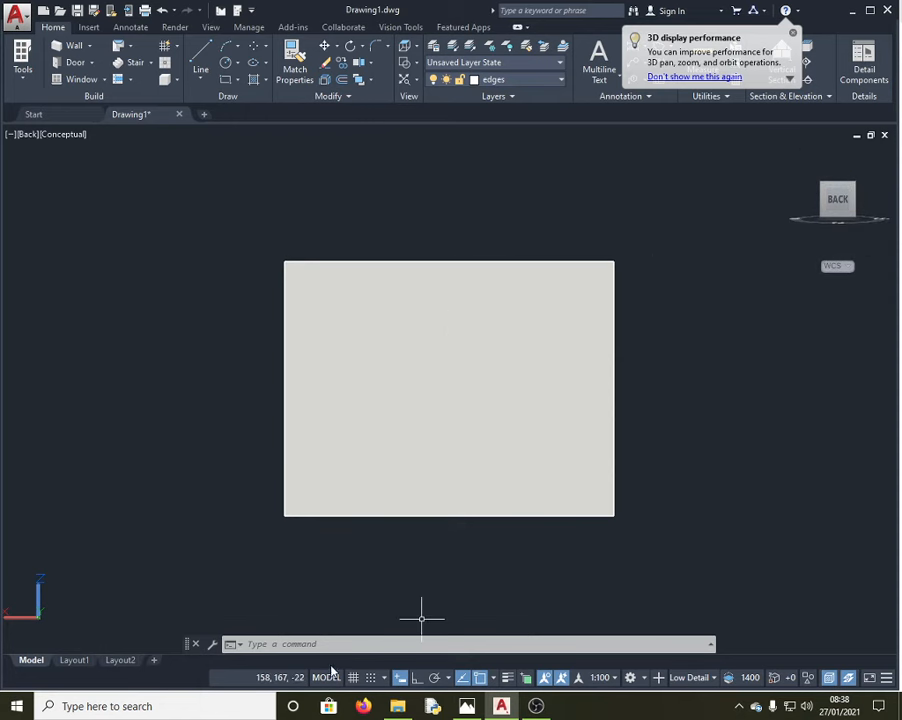
left_click(300, 645)
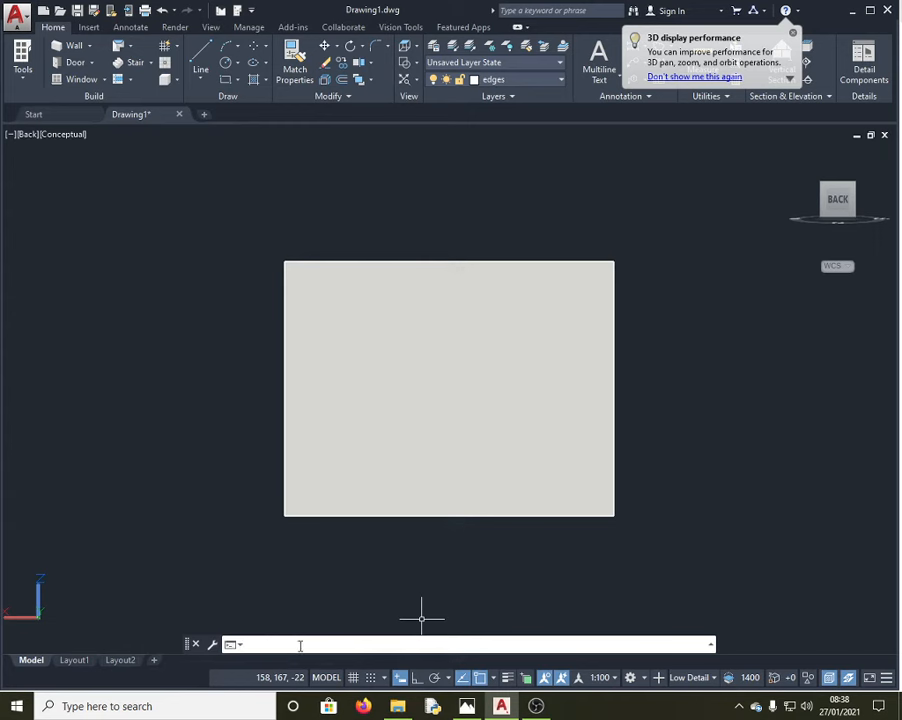
Step: Orbit back to an isometric view with 3DORBIT and erase the circle on the base
type("orbi")
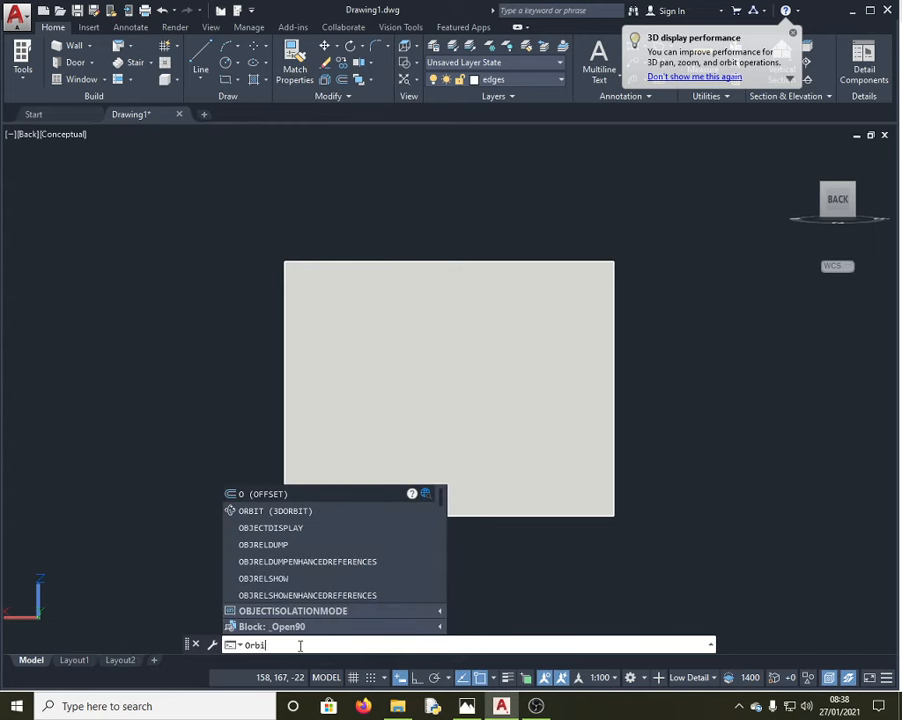
type("t")
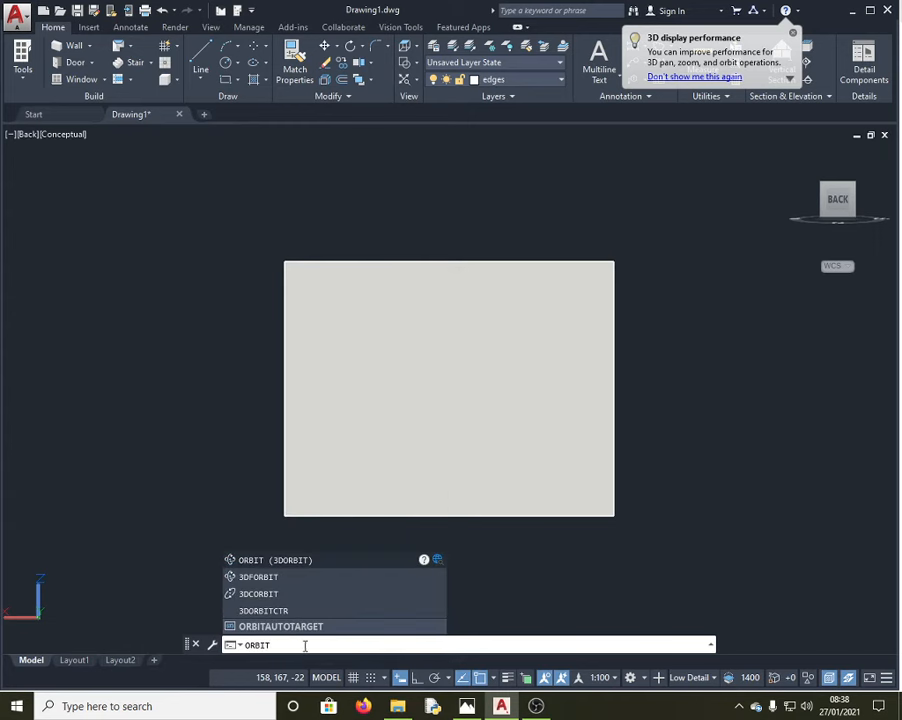
left_click(314, 559)
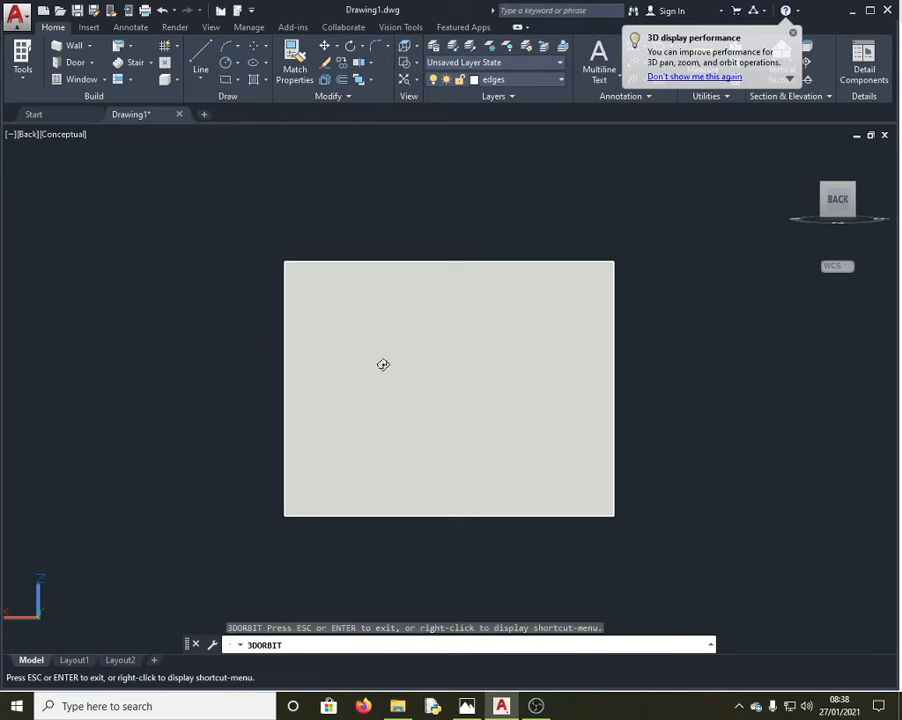
left_click_drag(383, 364, 688, 461)
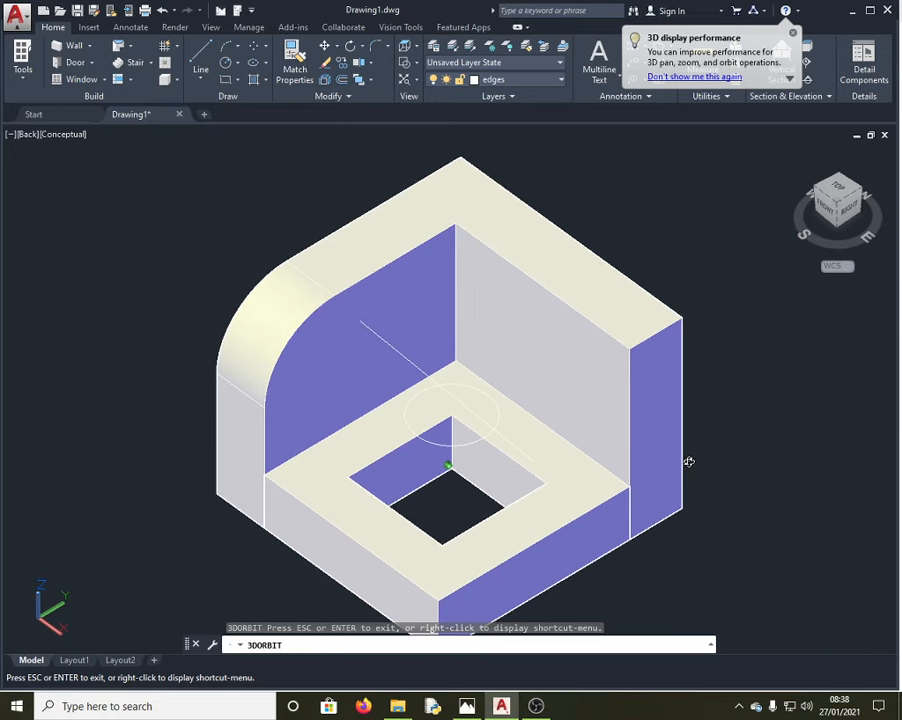
key("Escape")
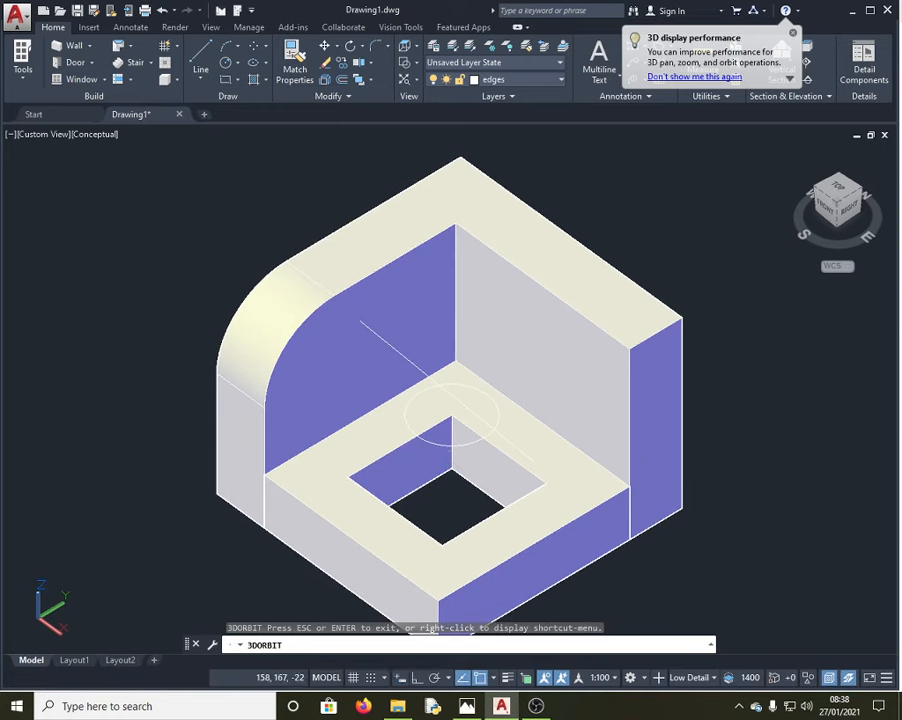
left_click(436, 441)
key("Delete")
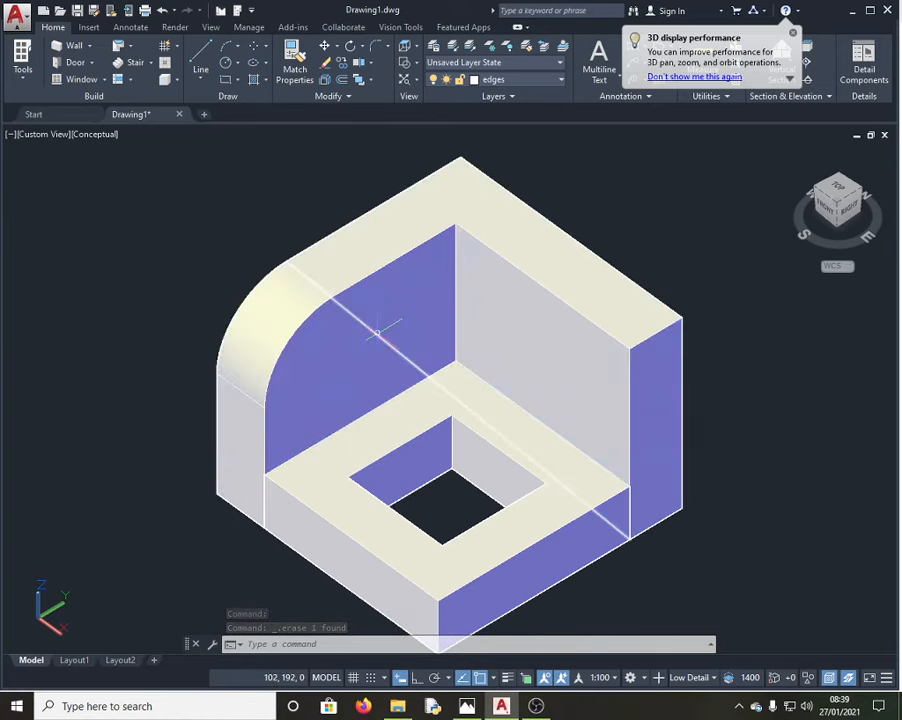
Step: Replace the stray diagonal with a line from the inner wall corner to the back wall's far edge
left_click(394, 346)
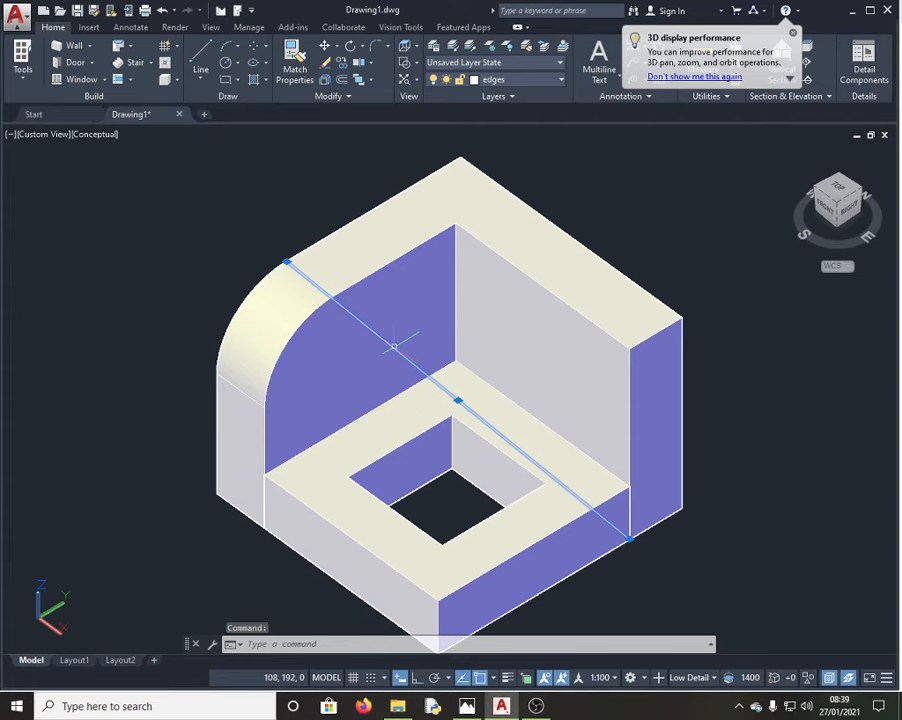
key("Delete")
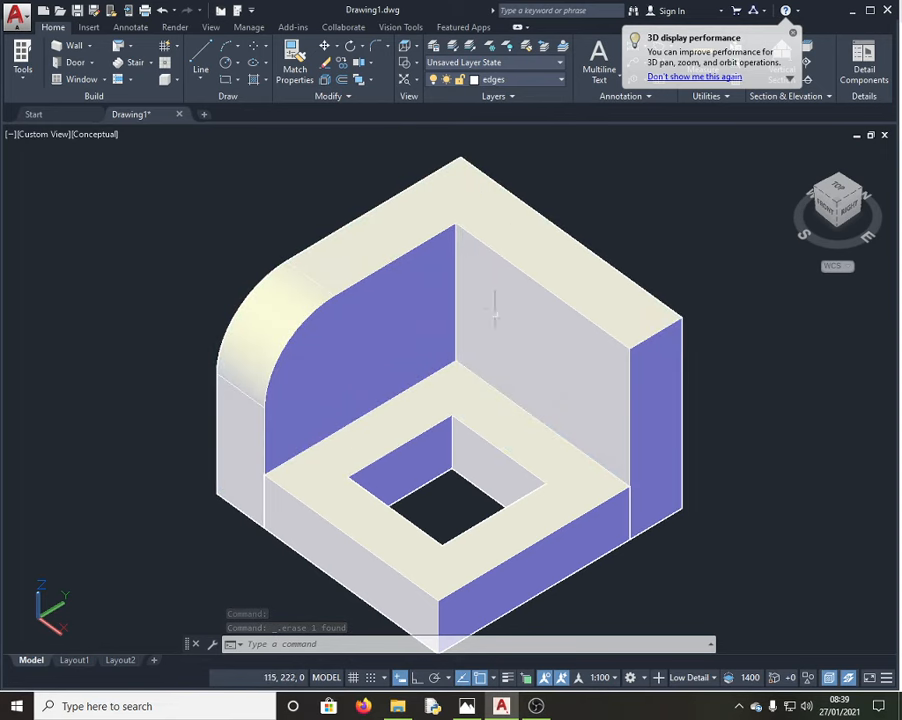
left_click(203, 55)
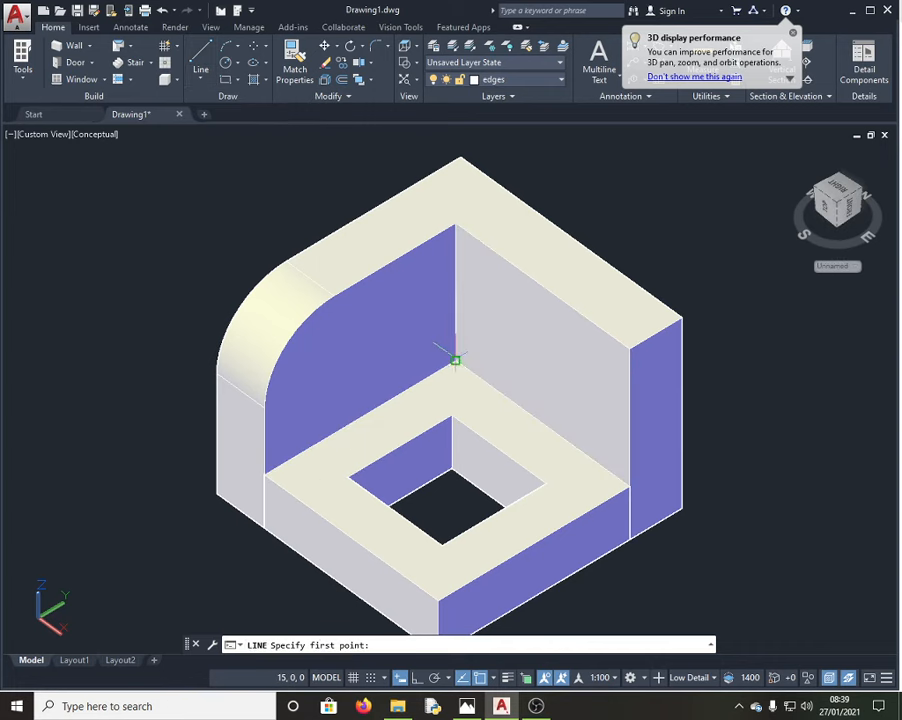
left_click(455, 360)
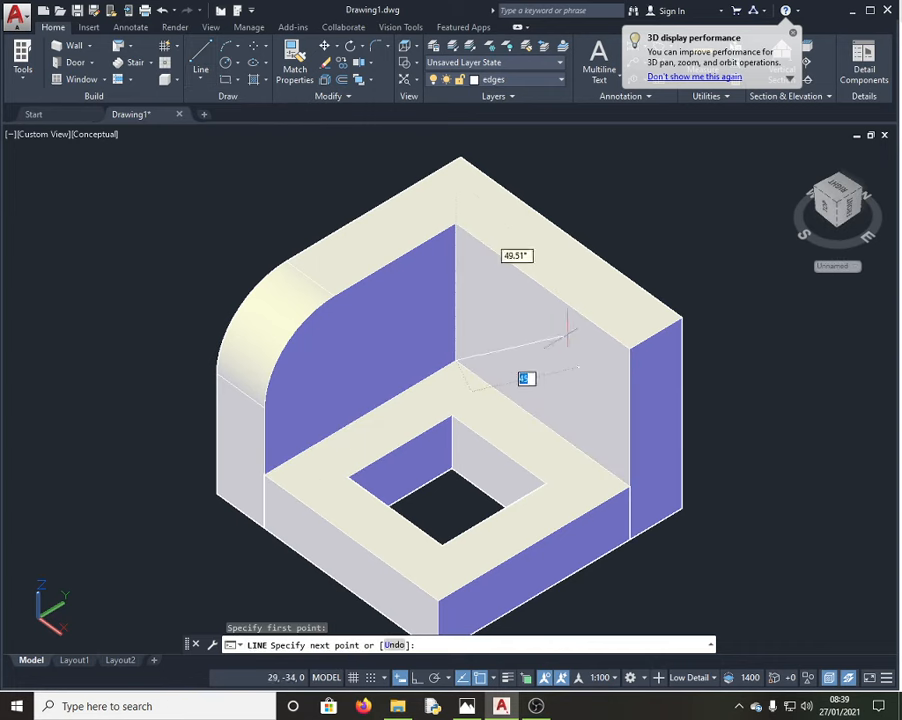
left_click(629, 348)
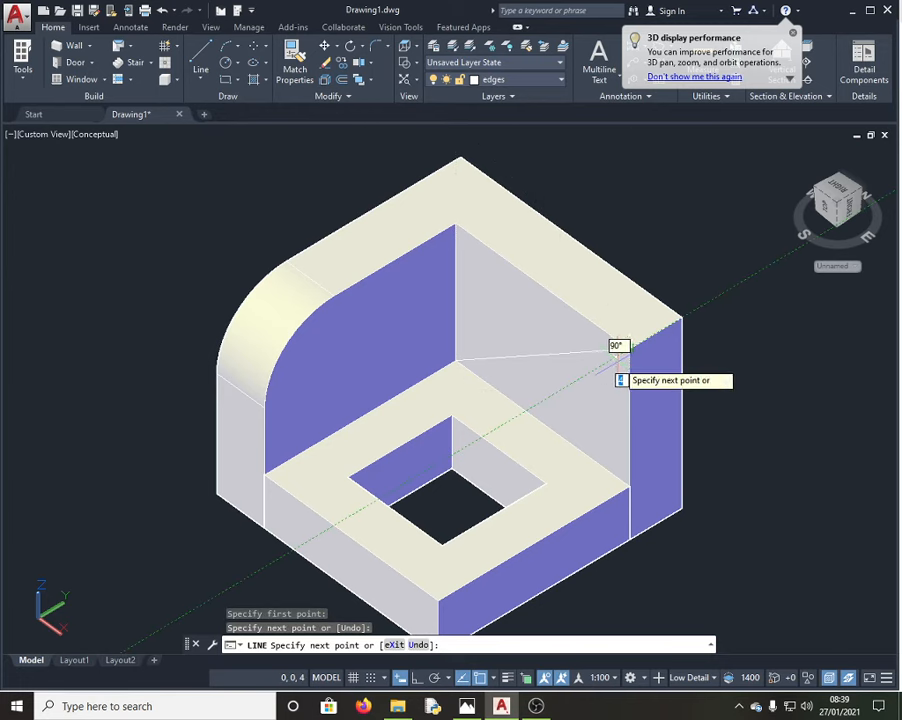
key("Escape")
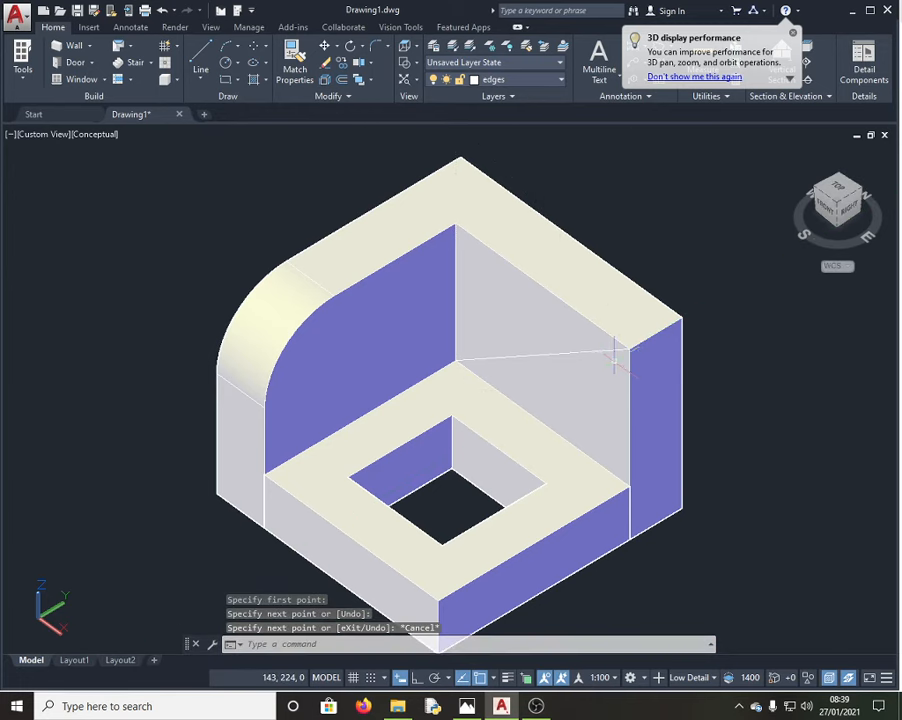
Step: Draw a radius 10 circle centred on the back wall across the new line
left_click(227, 64)
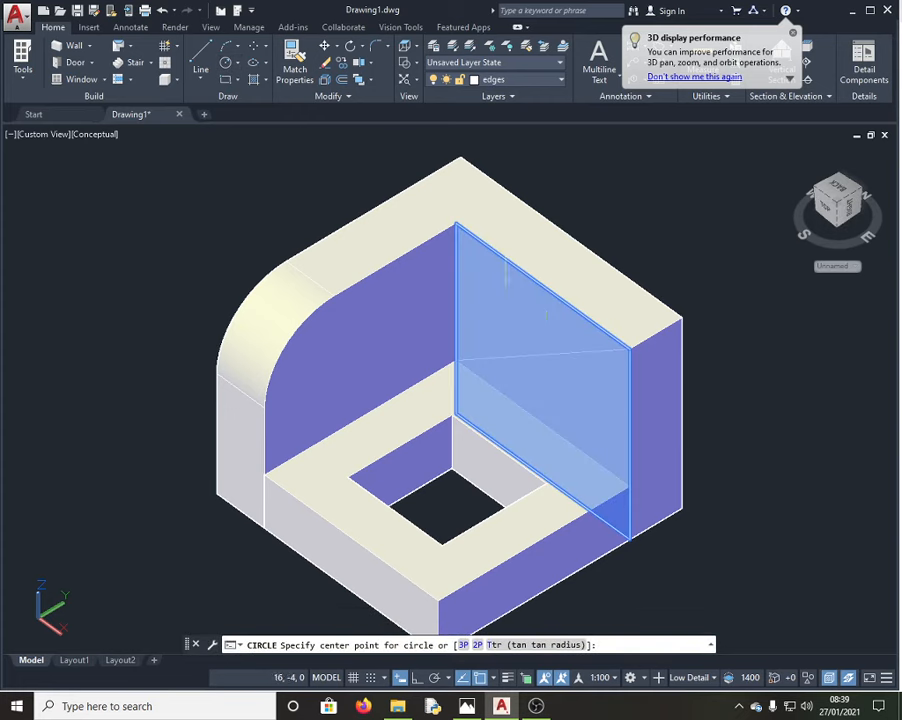
left_click(541, 355)
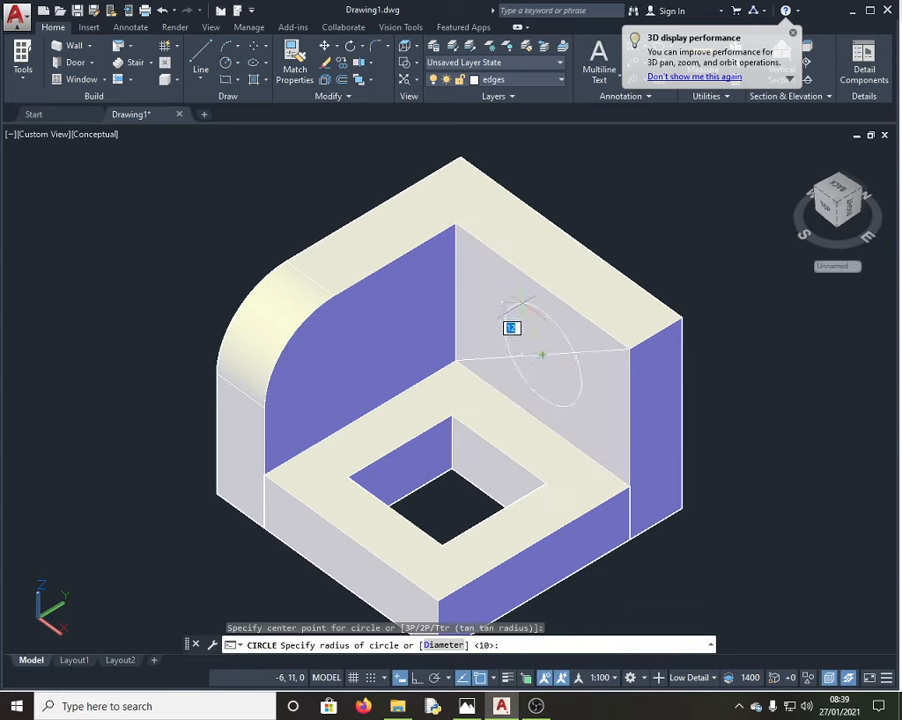
type("10")
key("Return")
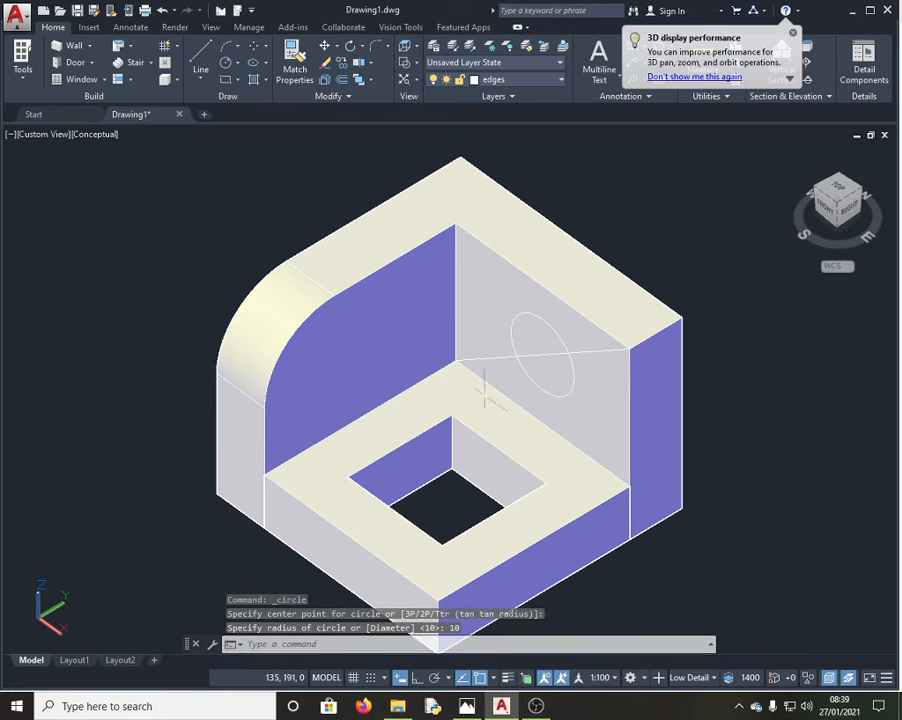
Step: Select the bracket solid and clear the selection, twice
left_click(498, 357)
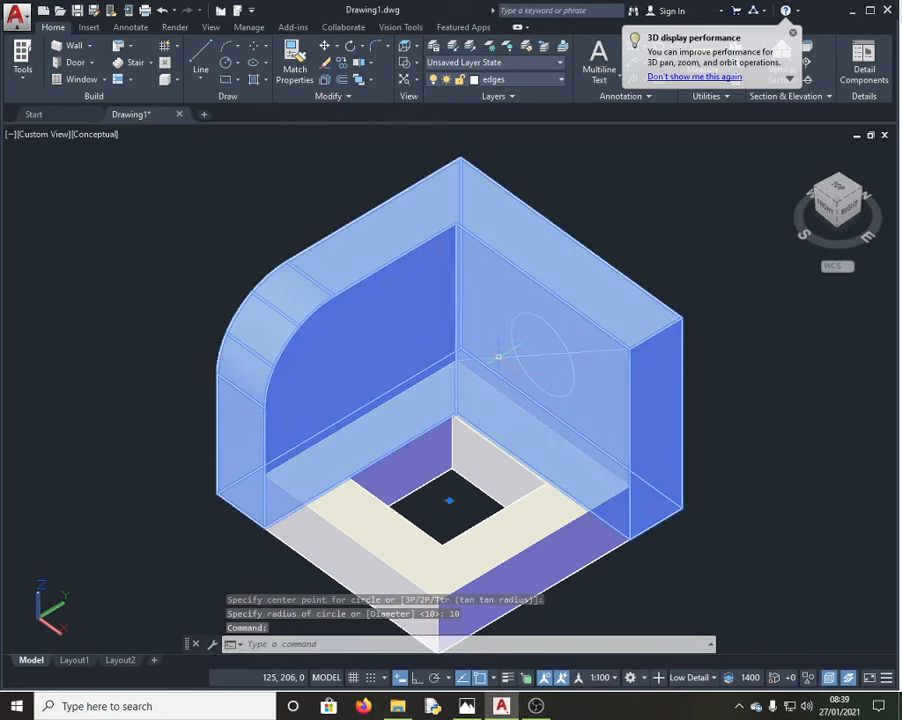
key("Escape")
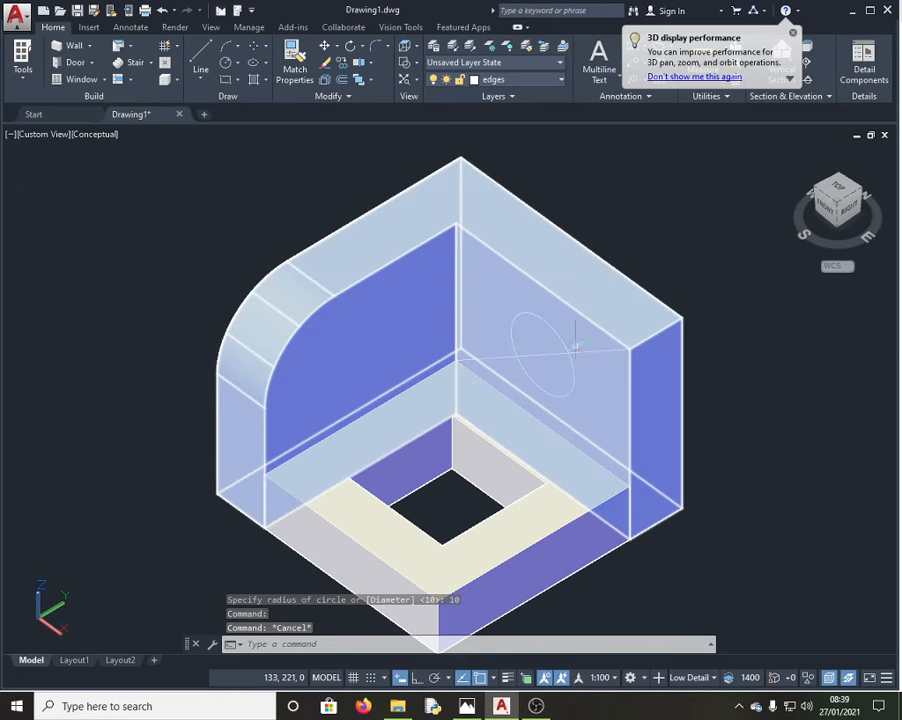
left_click(611, 351)
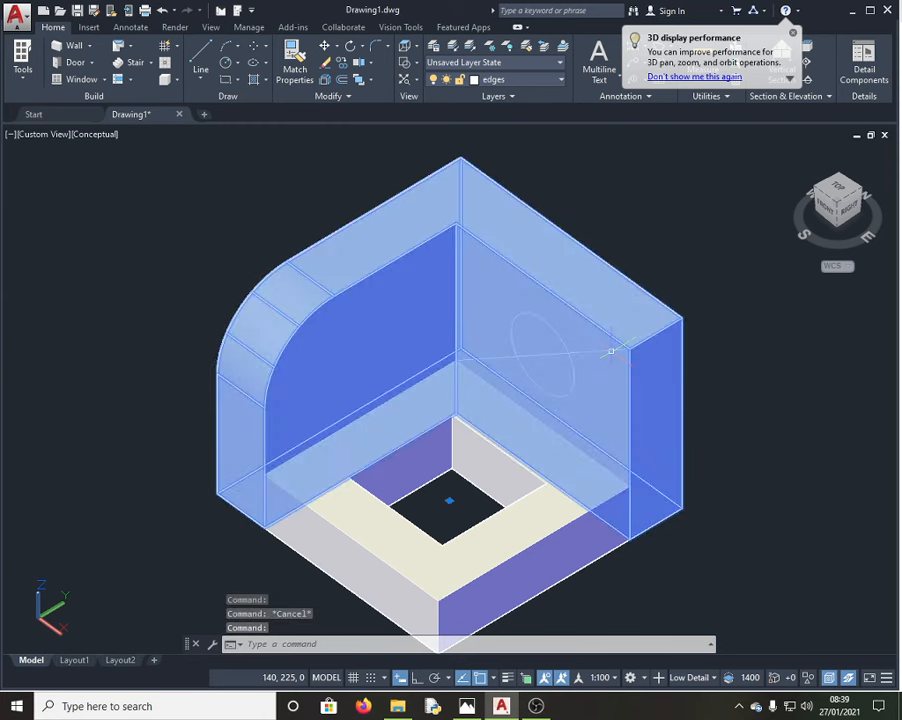
key("Escape")
Step: Use PRESSPULL to push both halves of the circle through the back wall, cutting the R10 hole
left_click(427, 455)
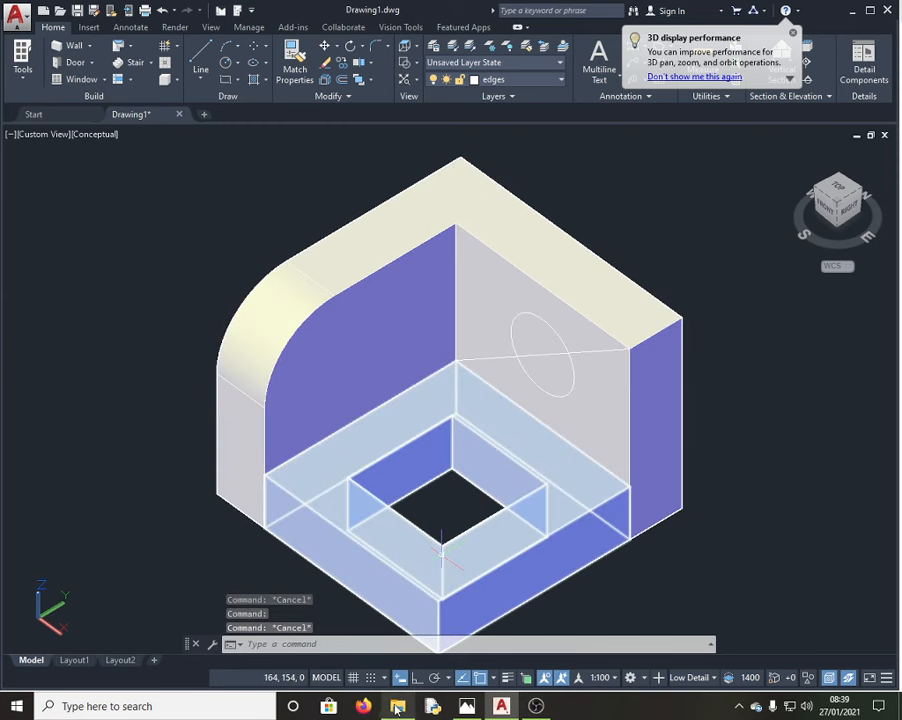
left_click(344, 645)
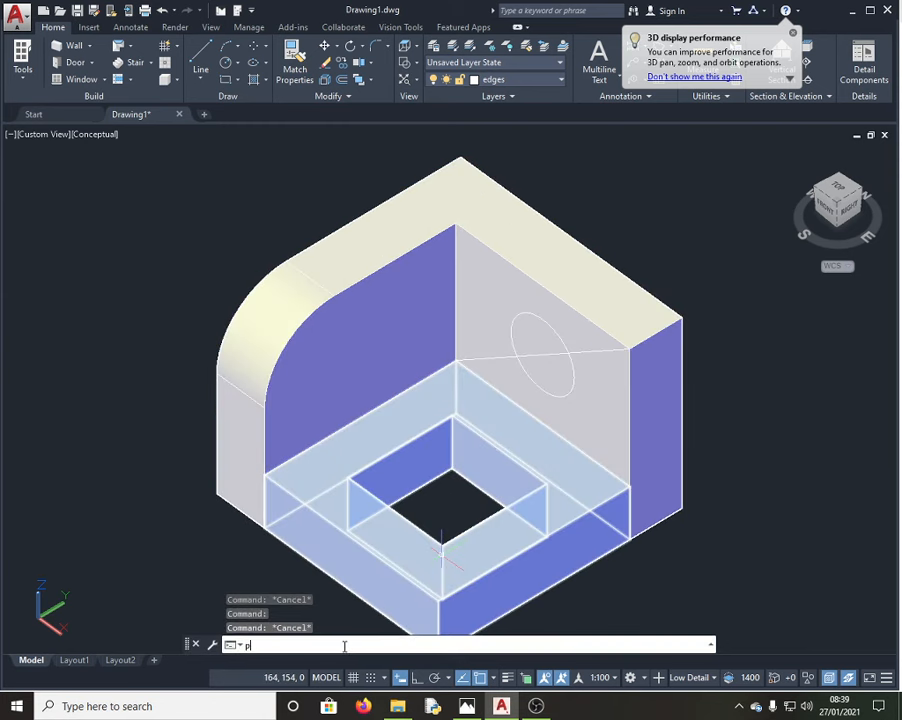
type("presspu")
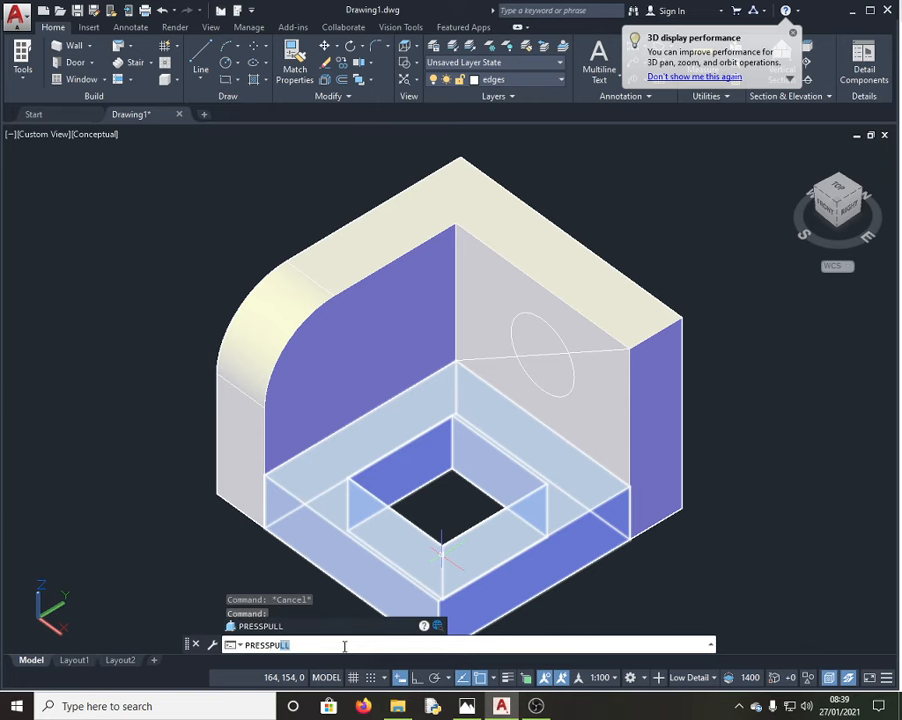
key("Return")
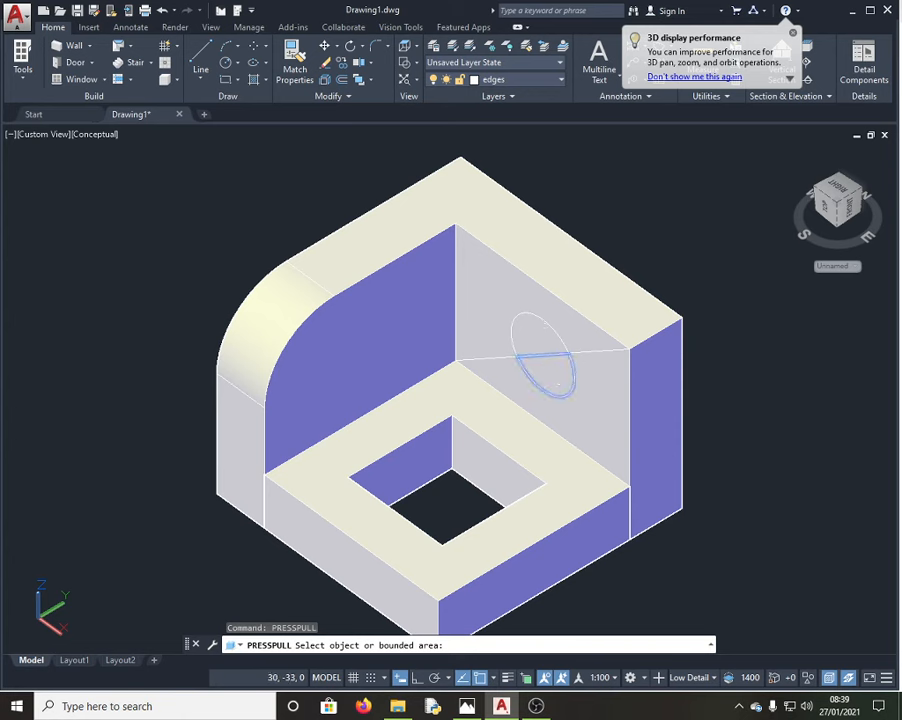
left_click(561, 378)
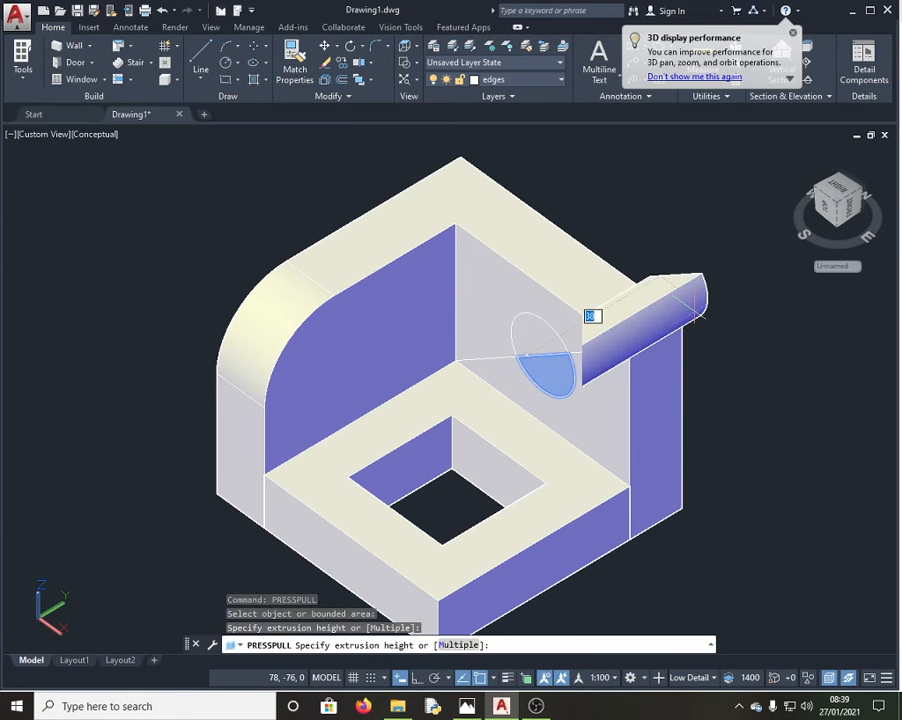
left_click(694, 308)
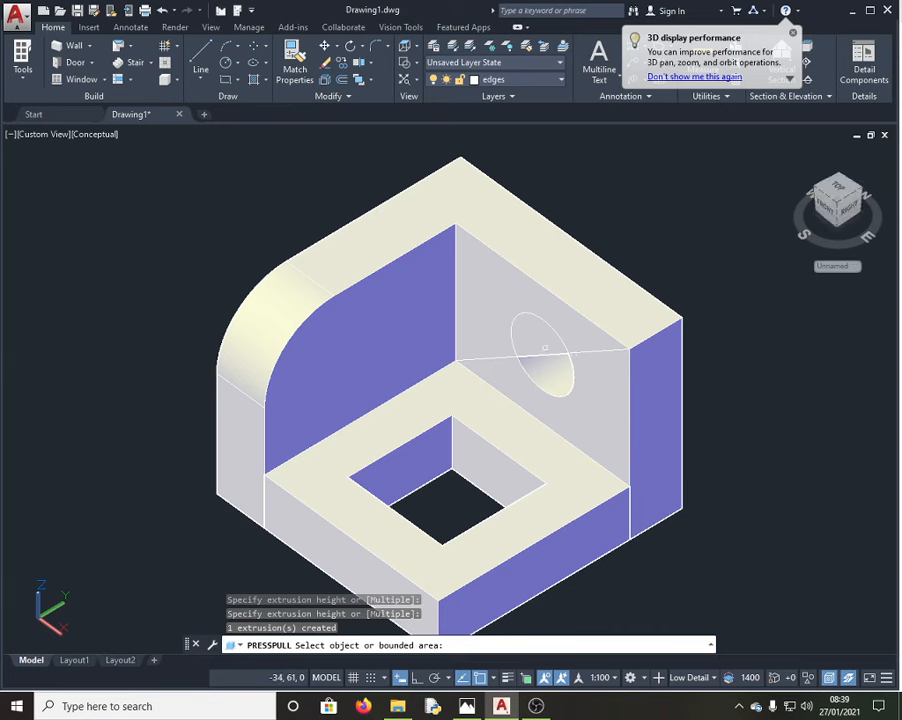
left_click(542, 340)
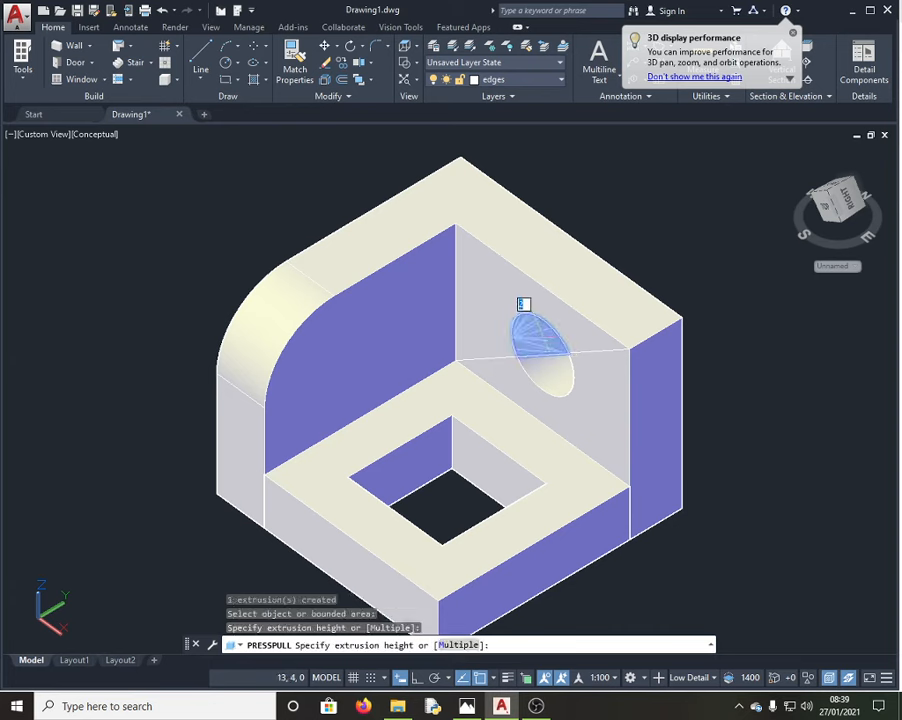
left_click(728, 280)
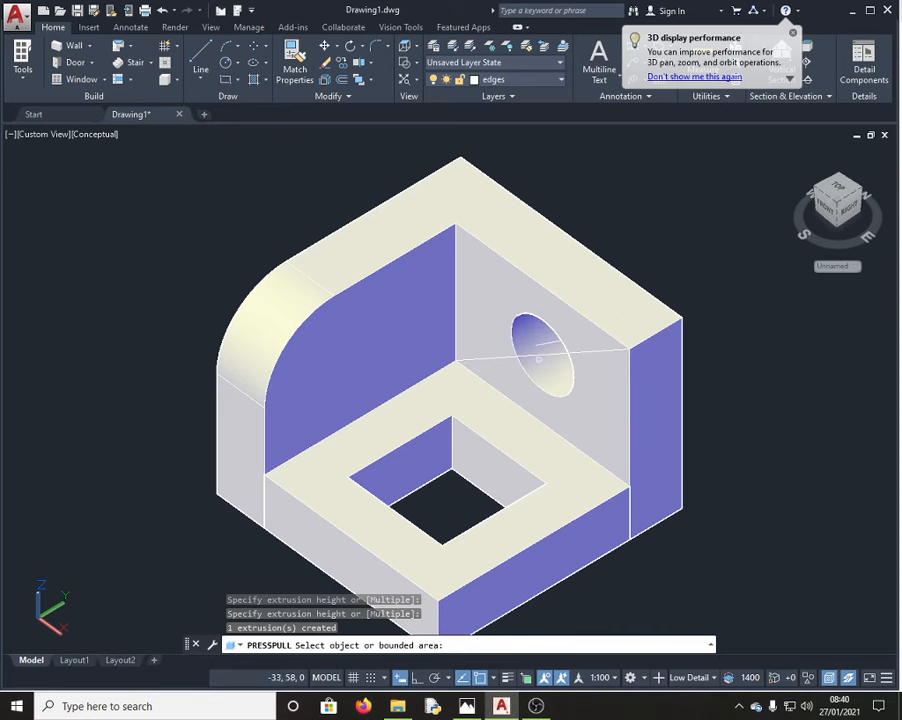
key("Return")
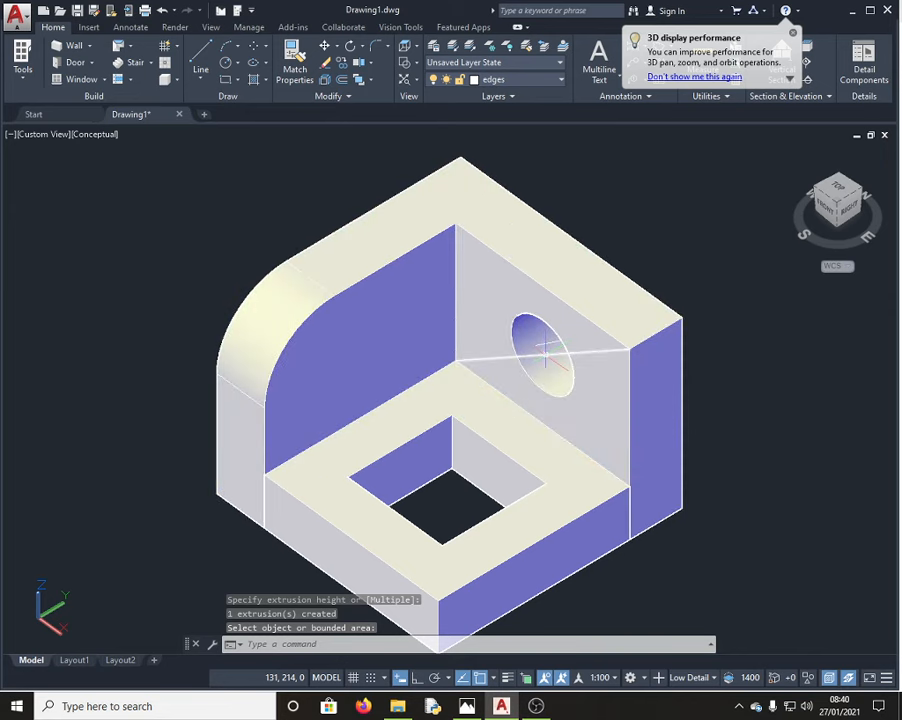
Step: Delete the line that split the circle
left_click(545, 352)
key("Delete")
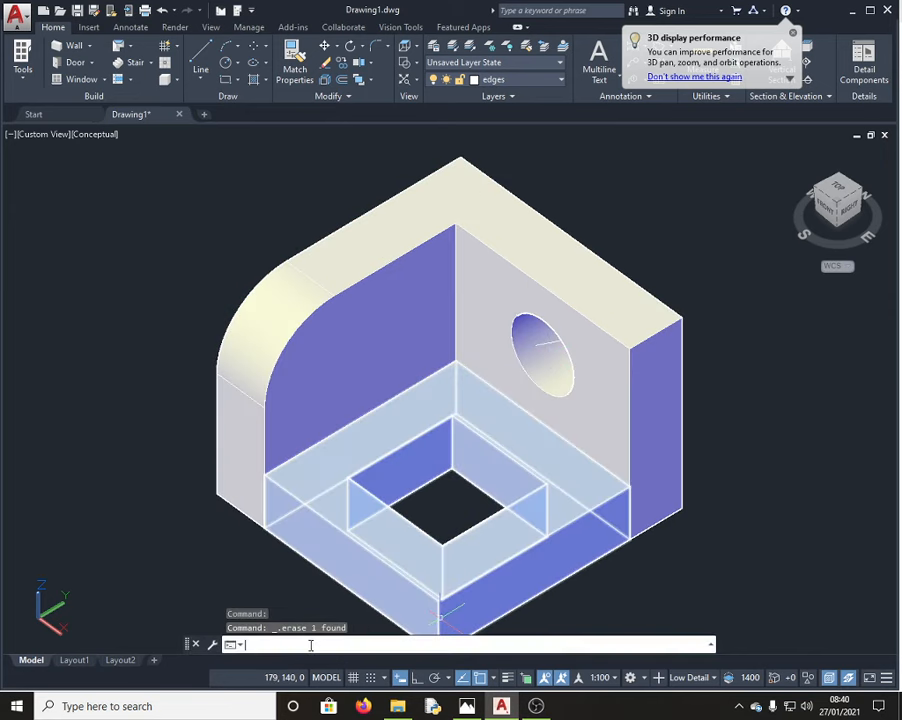
type("orbit")
Step: Orbit to the back and delete the leftover diagonal line across the hole
key("Return")
left_click_drag(613, 426, 308, 281)
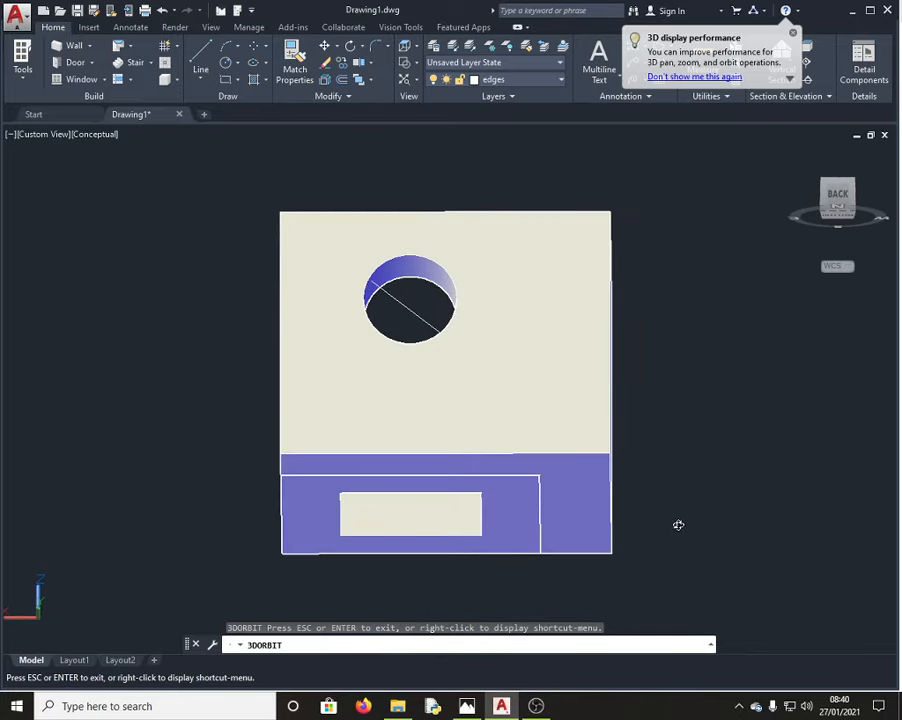
key("Escape")
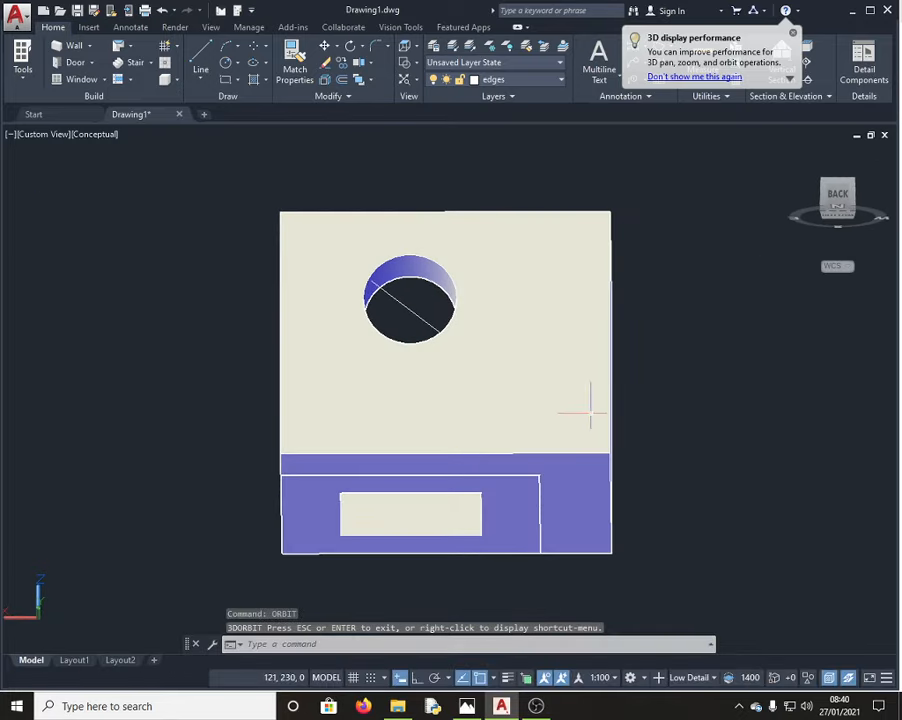
left_click(415, 313)
key("Delete")
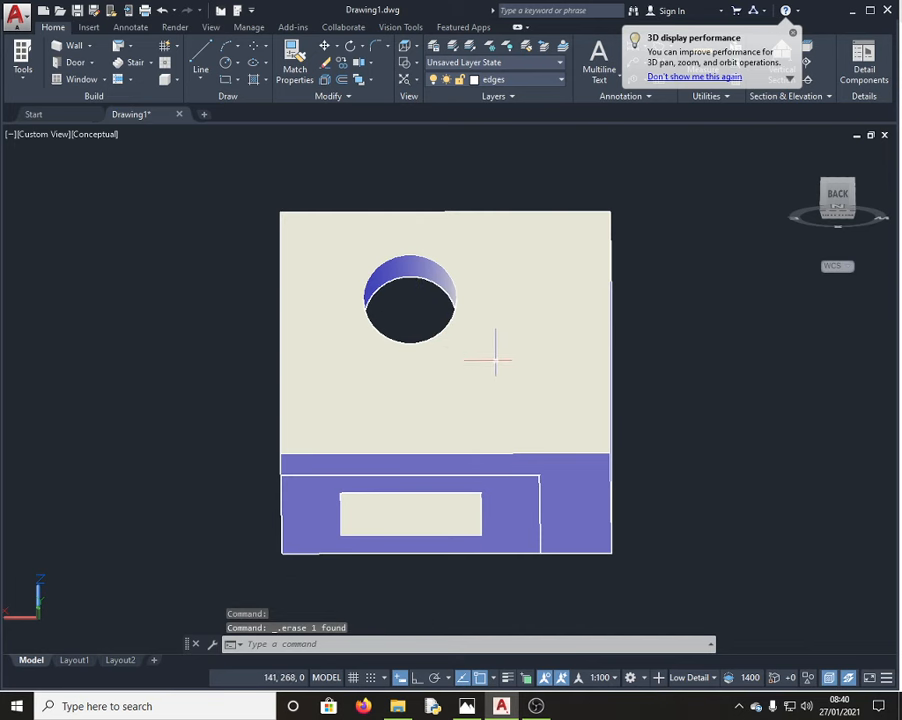
Step: Rerun 3DORBIT and turn the bracket back to an isometric view showing the hole
left_click(359, 648)
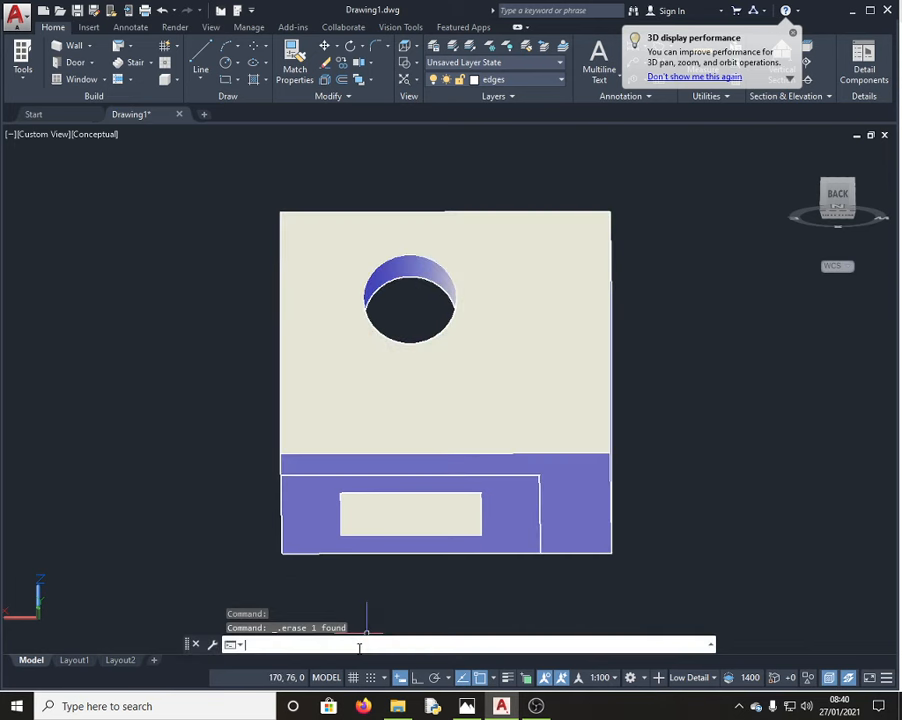
key("Up")
key("Return")
left_click_drag(366, 436, 722, 462)
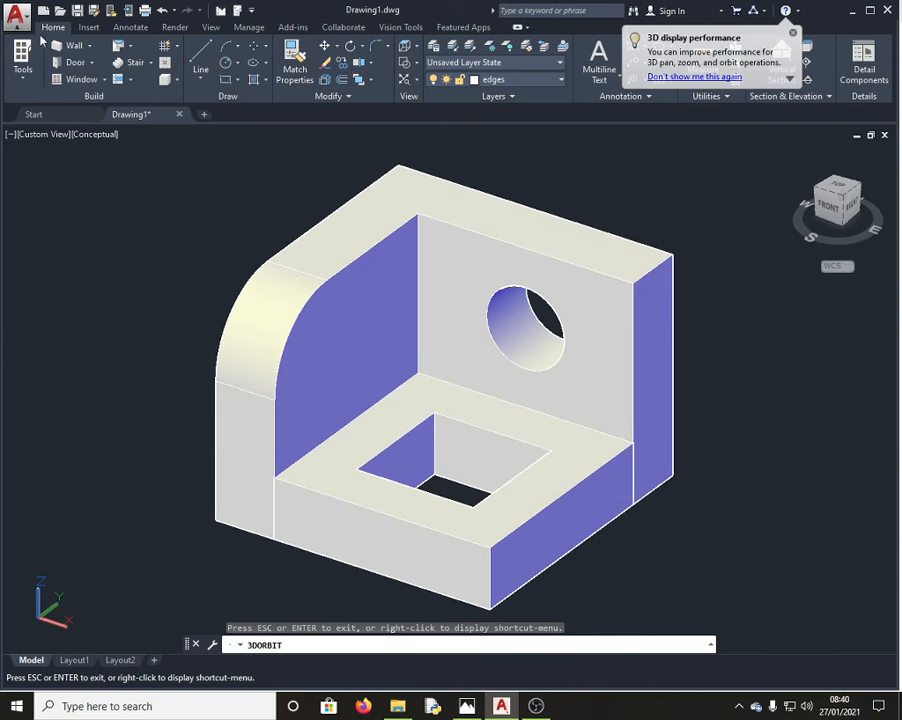
Step: Export the drawing as Drawing1.pdf to the Desktop through the application menu's PDF export
left_click(16, 16)
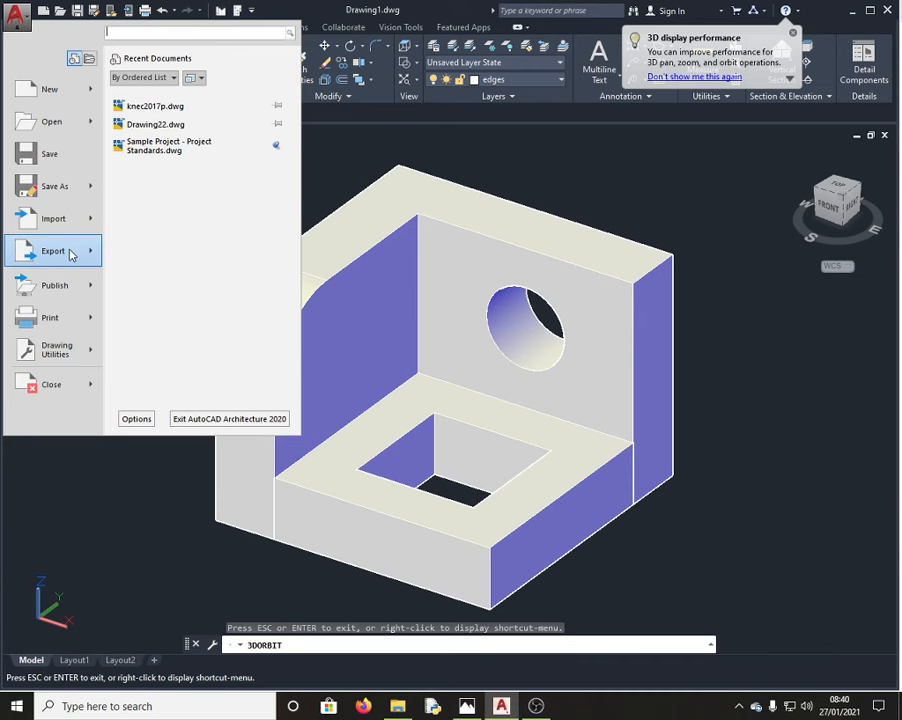
mouse_move(72, 252)
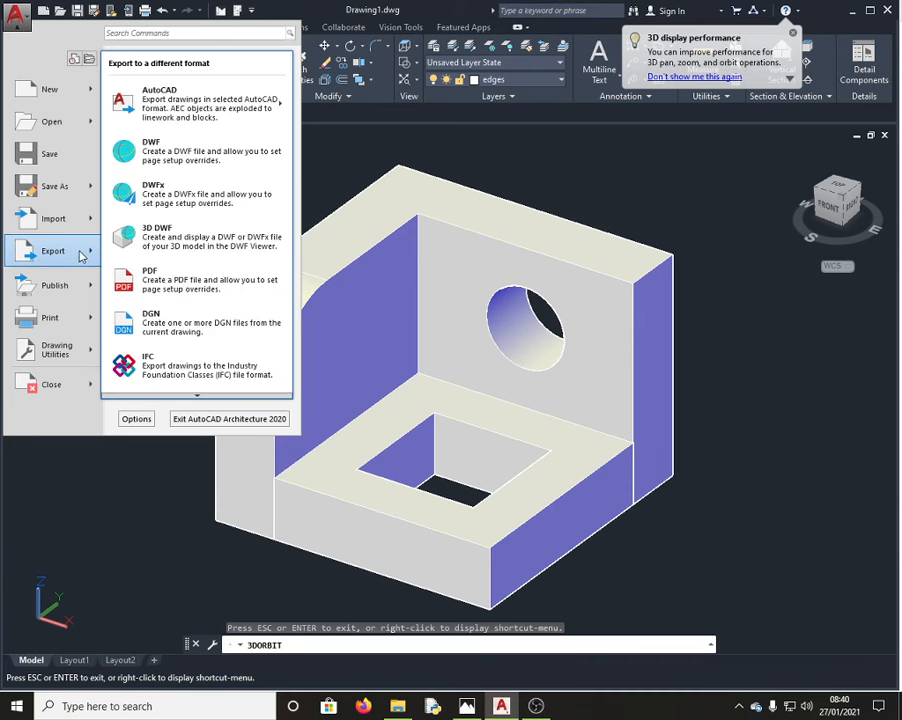
left_click(196, 286)
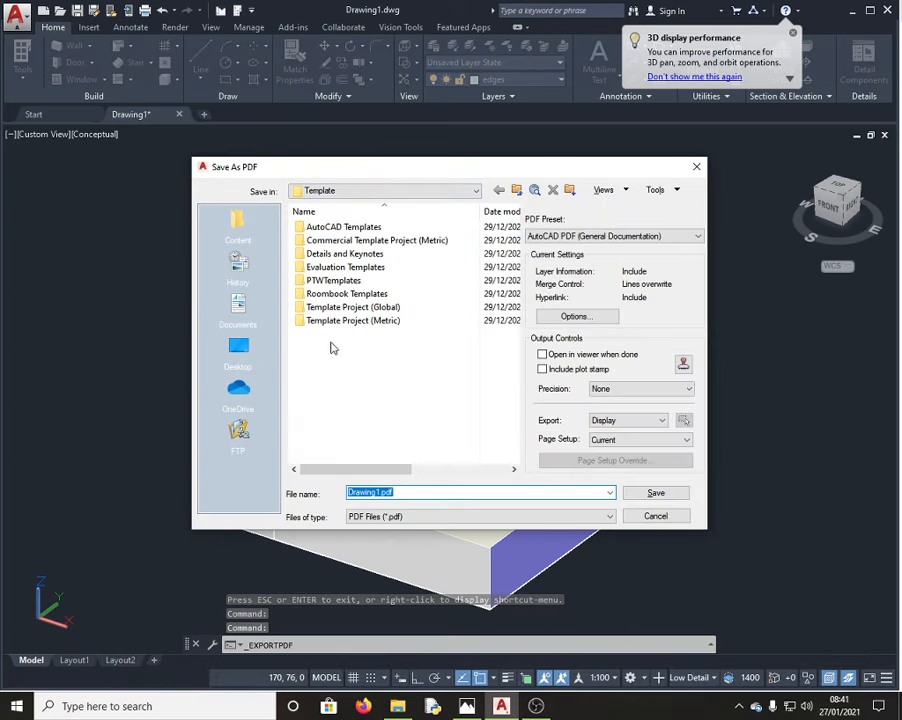
left_click(240, 352)
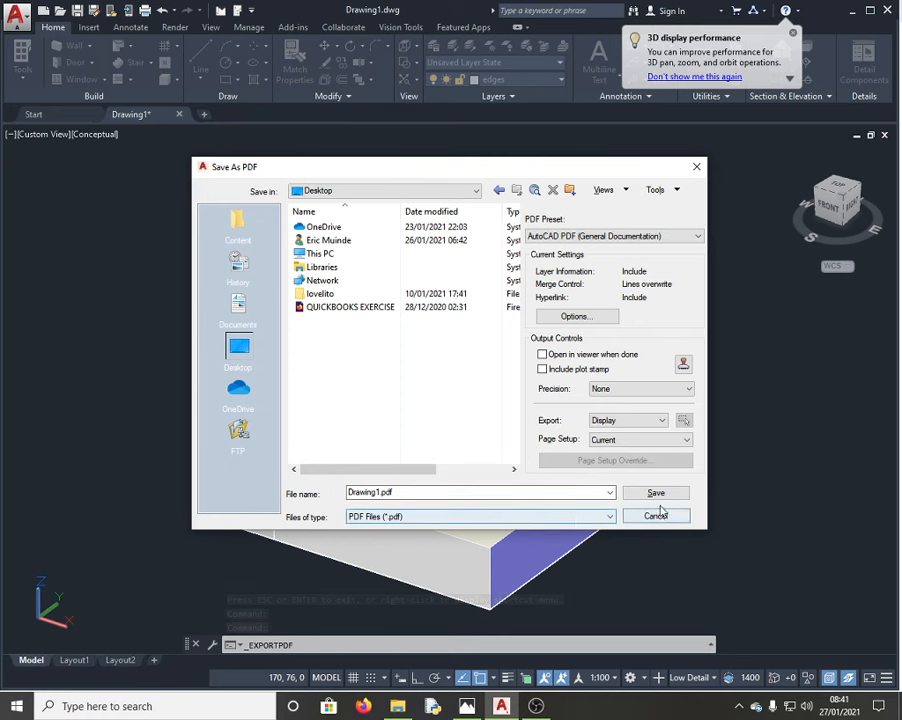
left_click(657, 495)
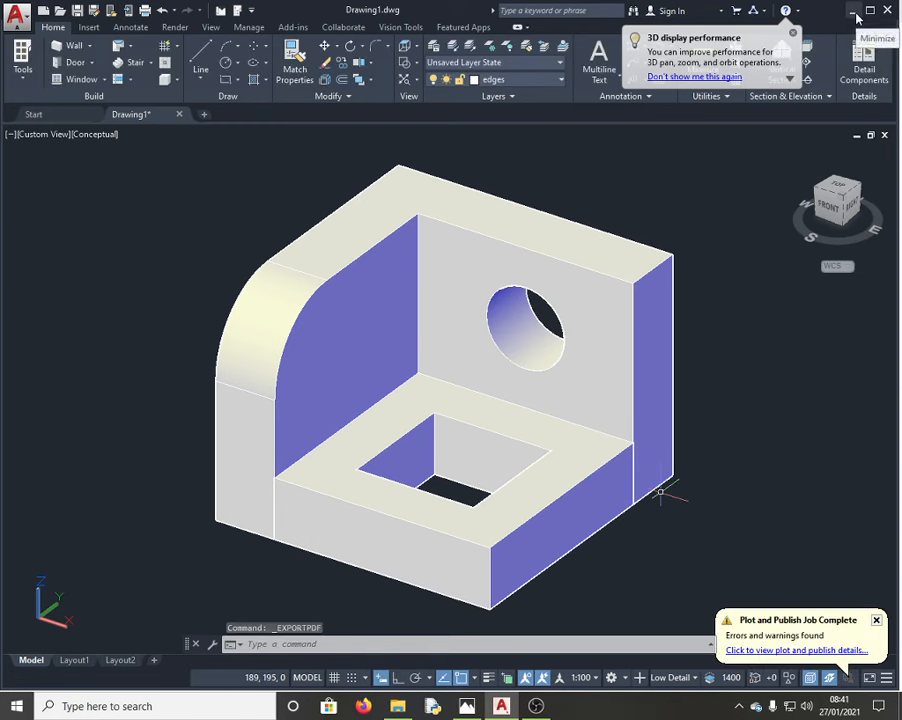
Step: Minimize AutoCAD to check the Knec.png task sheet in Photos, then minimize Photos to reveal the desktop
left_click(853, 17)
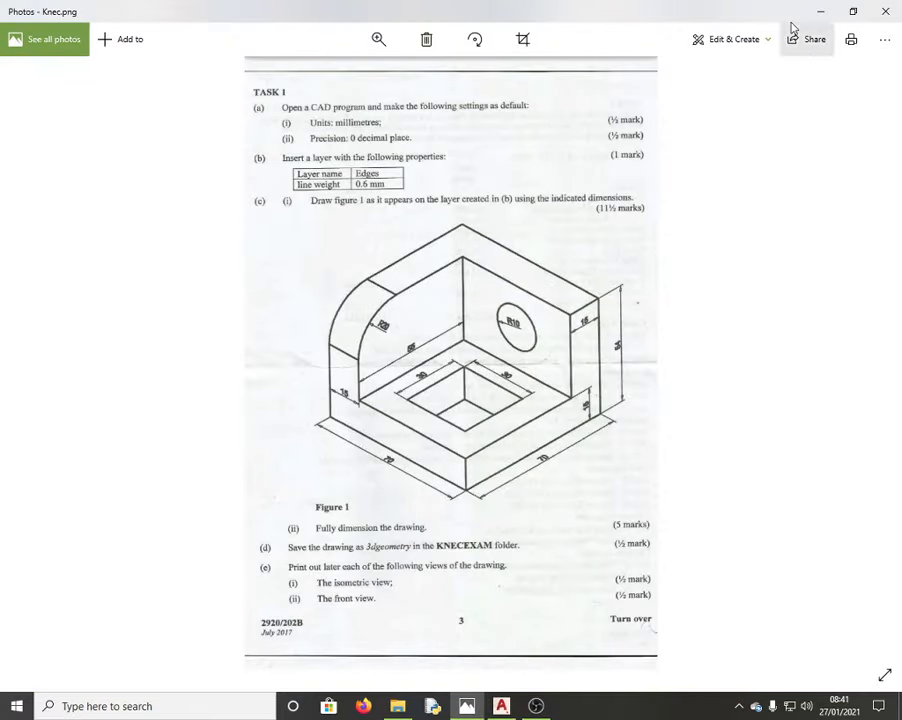
left_click(816, 13)
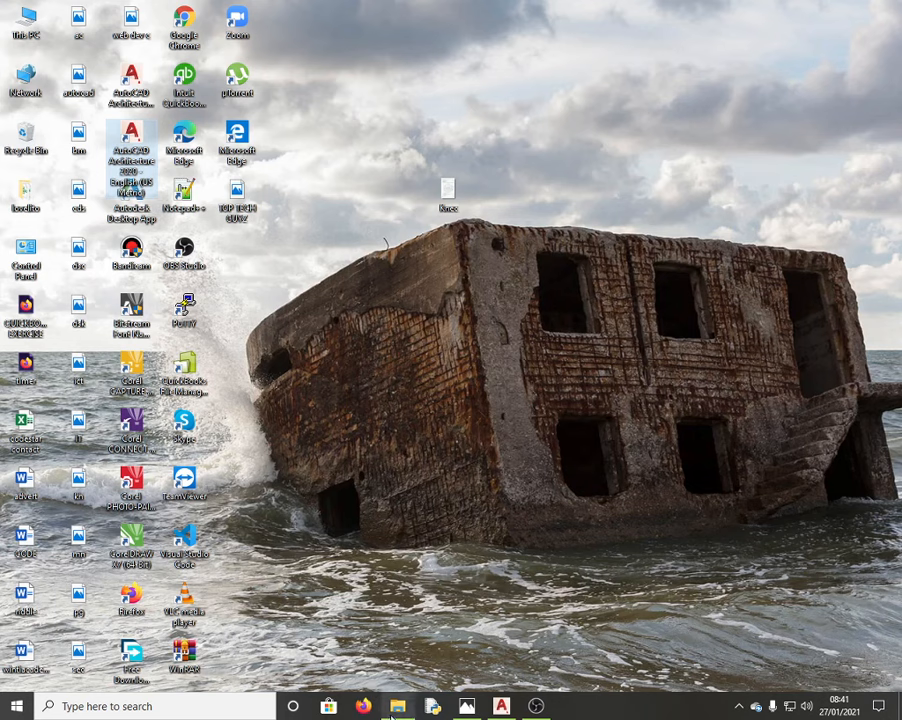
Step: Return to AutoCAD and open the Plot – Model dialog for Microsoft Print to PDF, A4 landscape, fit to paper
left_click(502, 707)
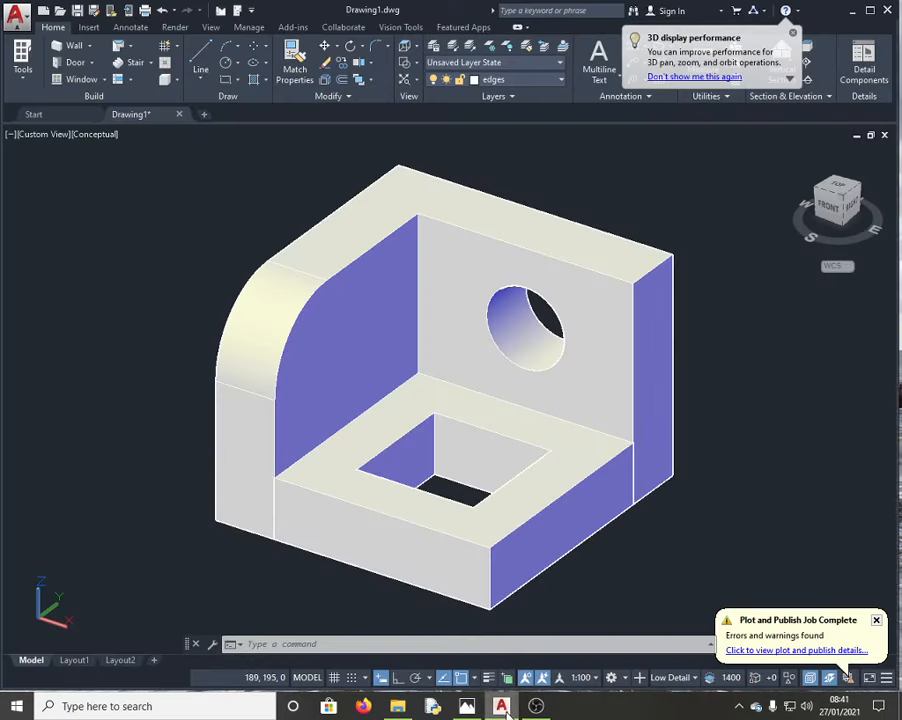
left_click(16, 16)
mouse_move(58, 286)
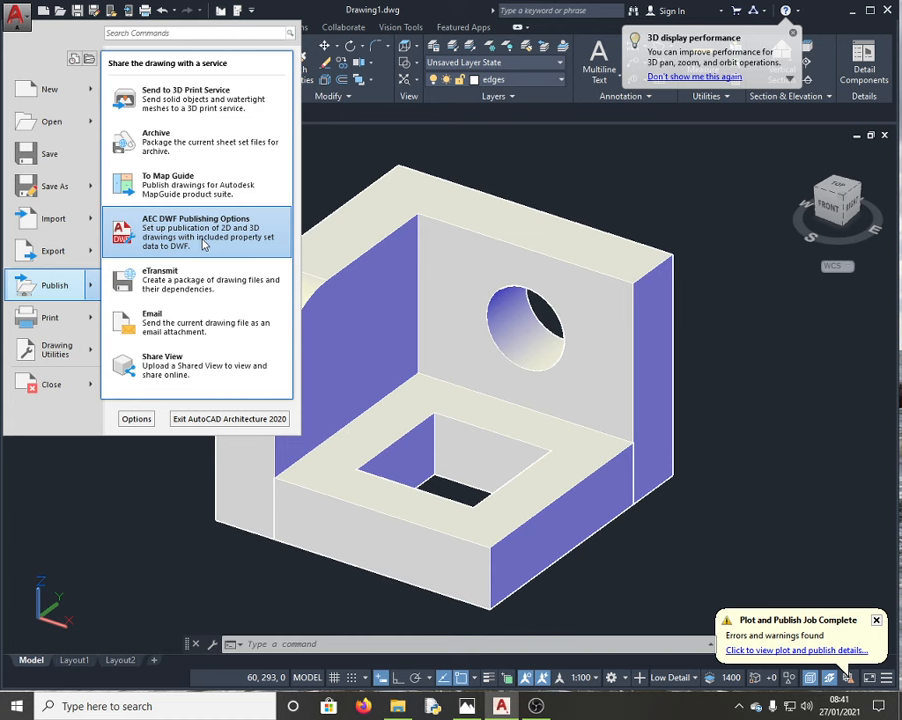
mouse_move(66, 249)
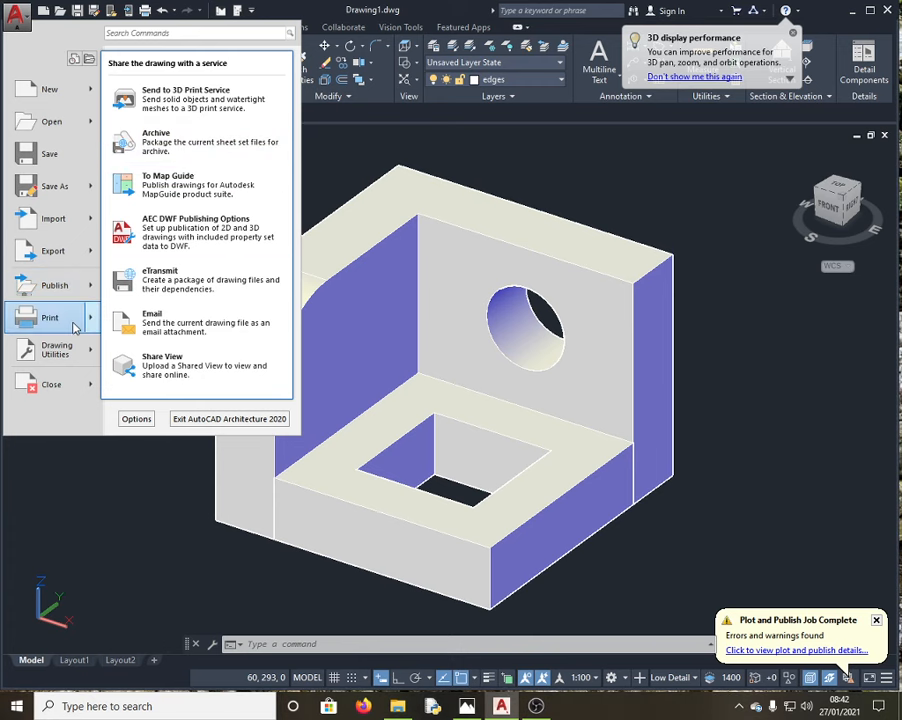
mouse_move(73, 325)
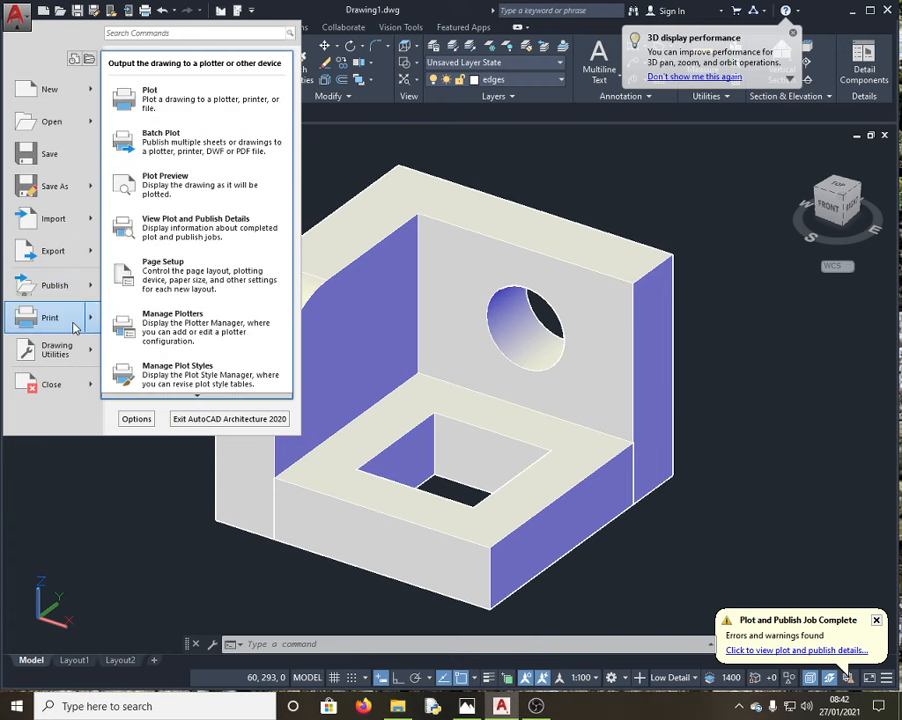
left_click(203, 113)
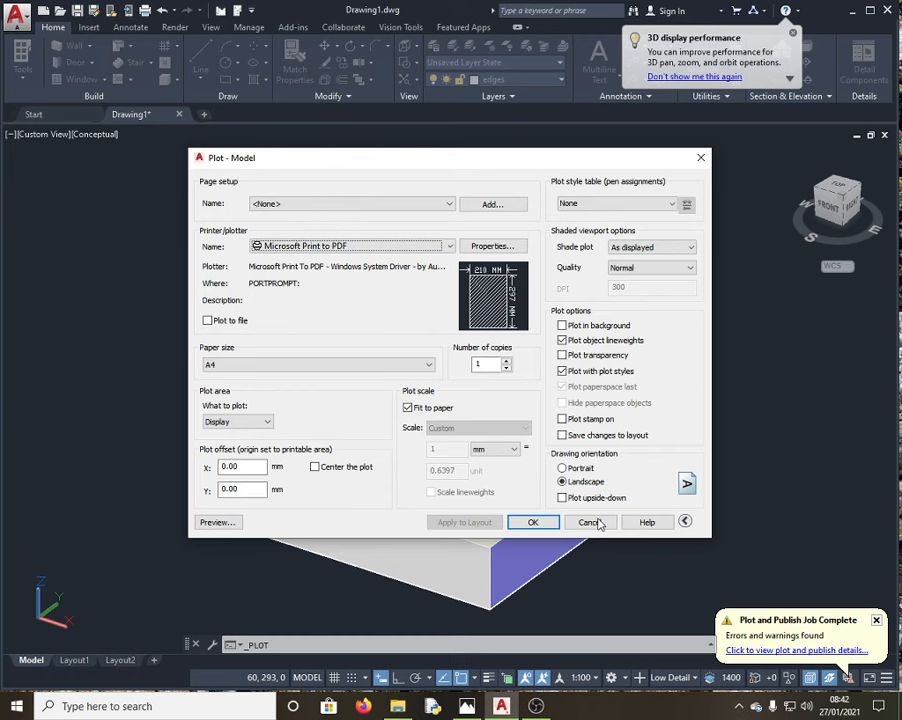
Step: Show the plot preview of the shaded bracket on the page, then bring OBS Studio forward
left_click(216, 523)
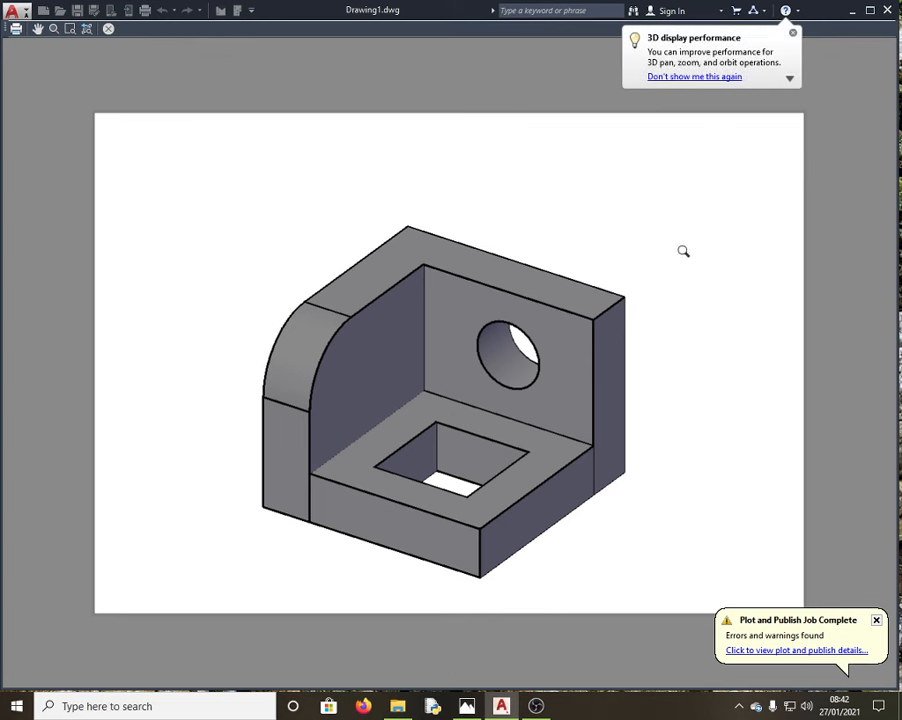
mouse_move(538, 706)
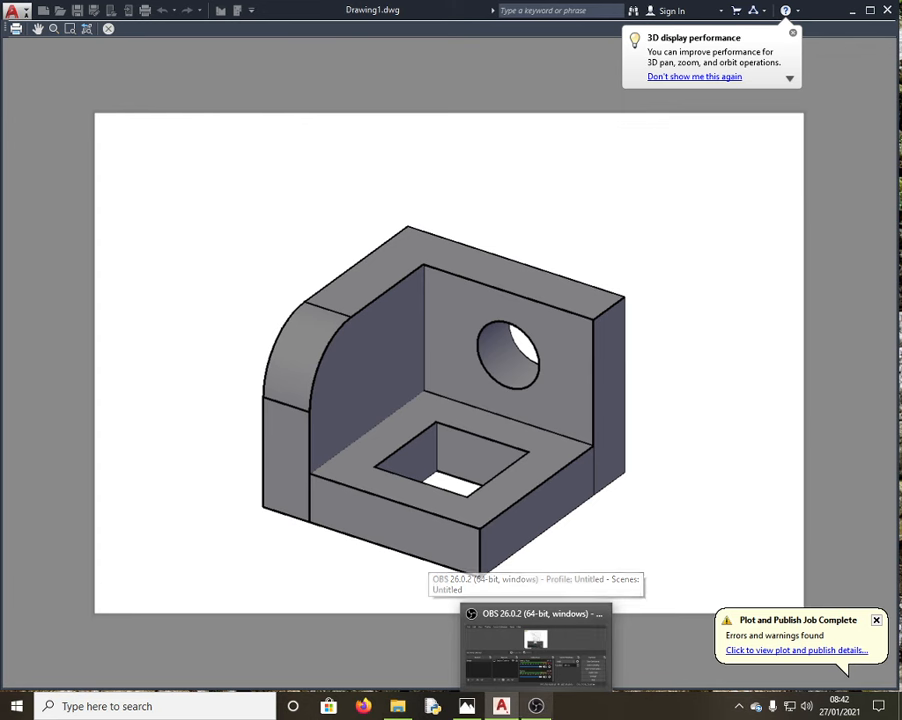
left_click(537, 706)
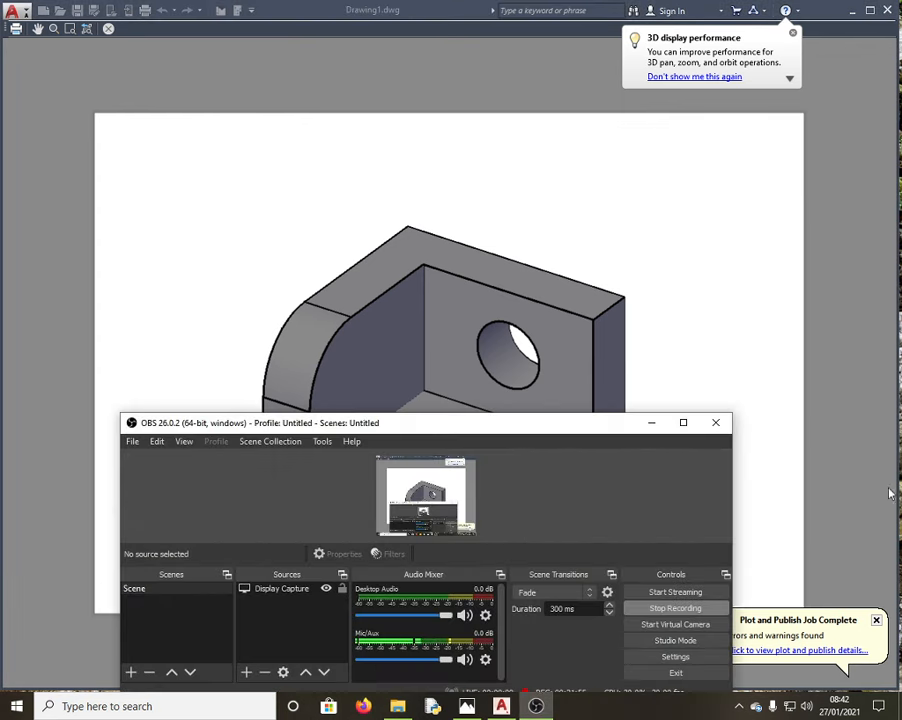